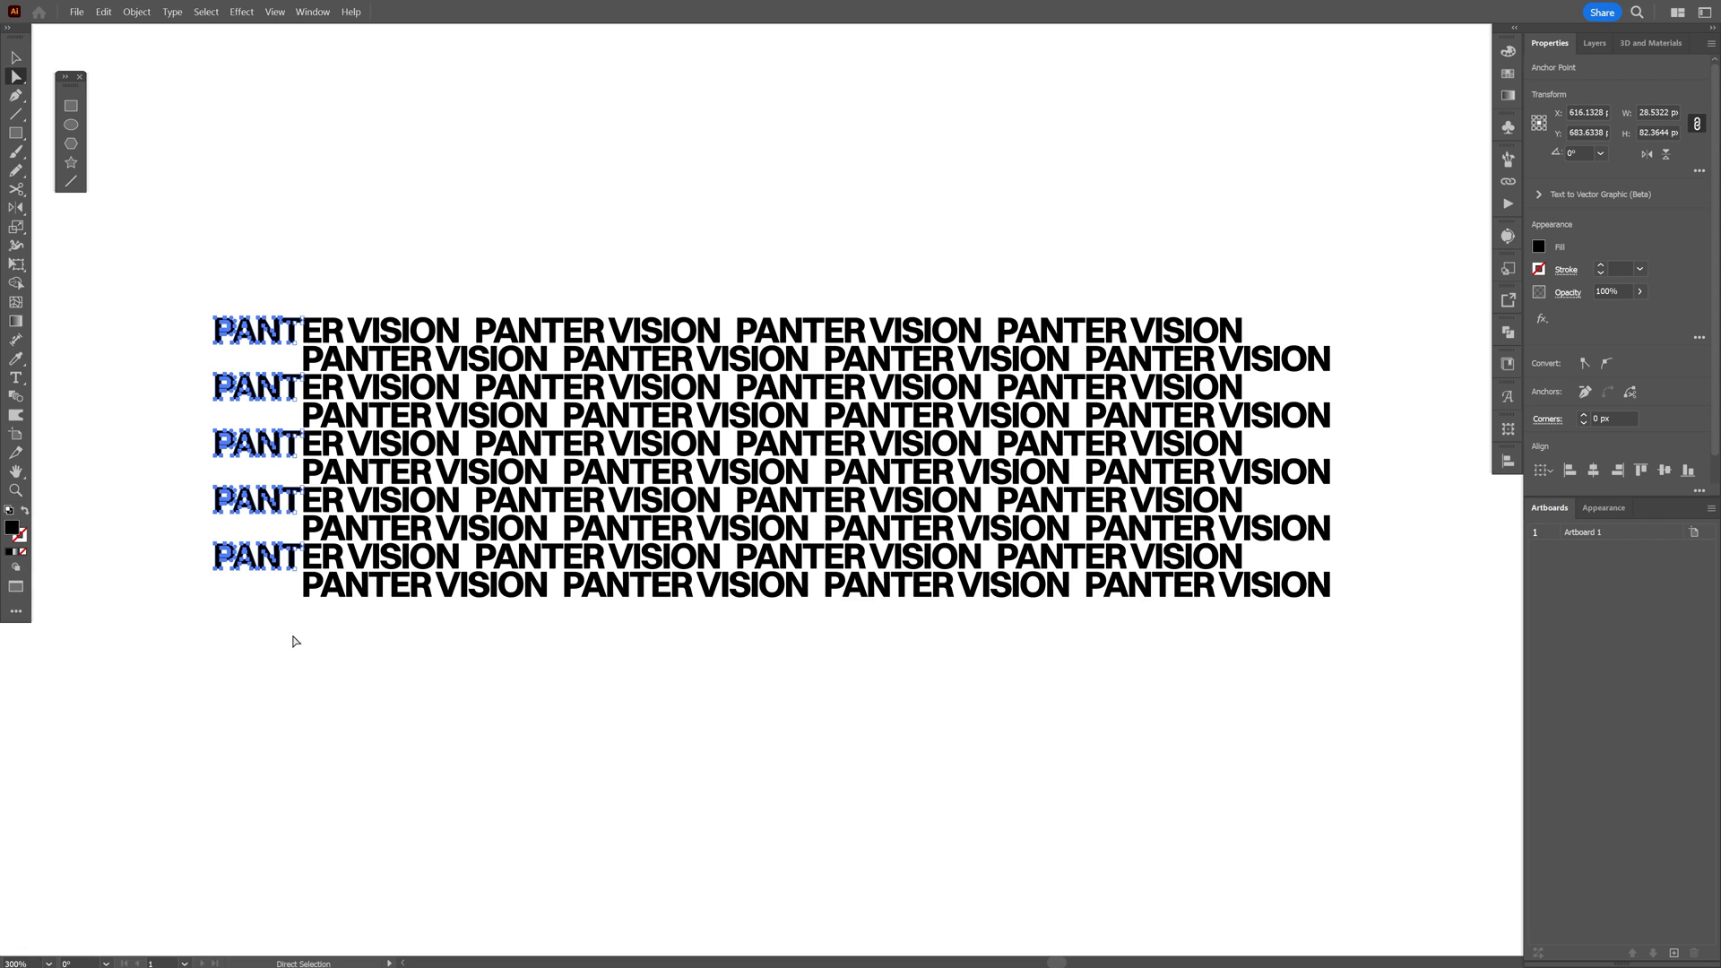
- Delete the overhanging letters at both ends of the staggered PANTER VISION rows to leave a straight-edged block
key(Delete)
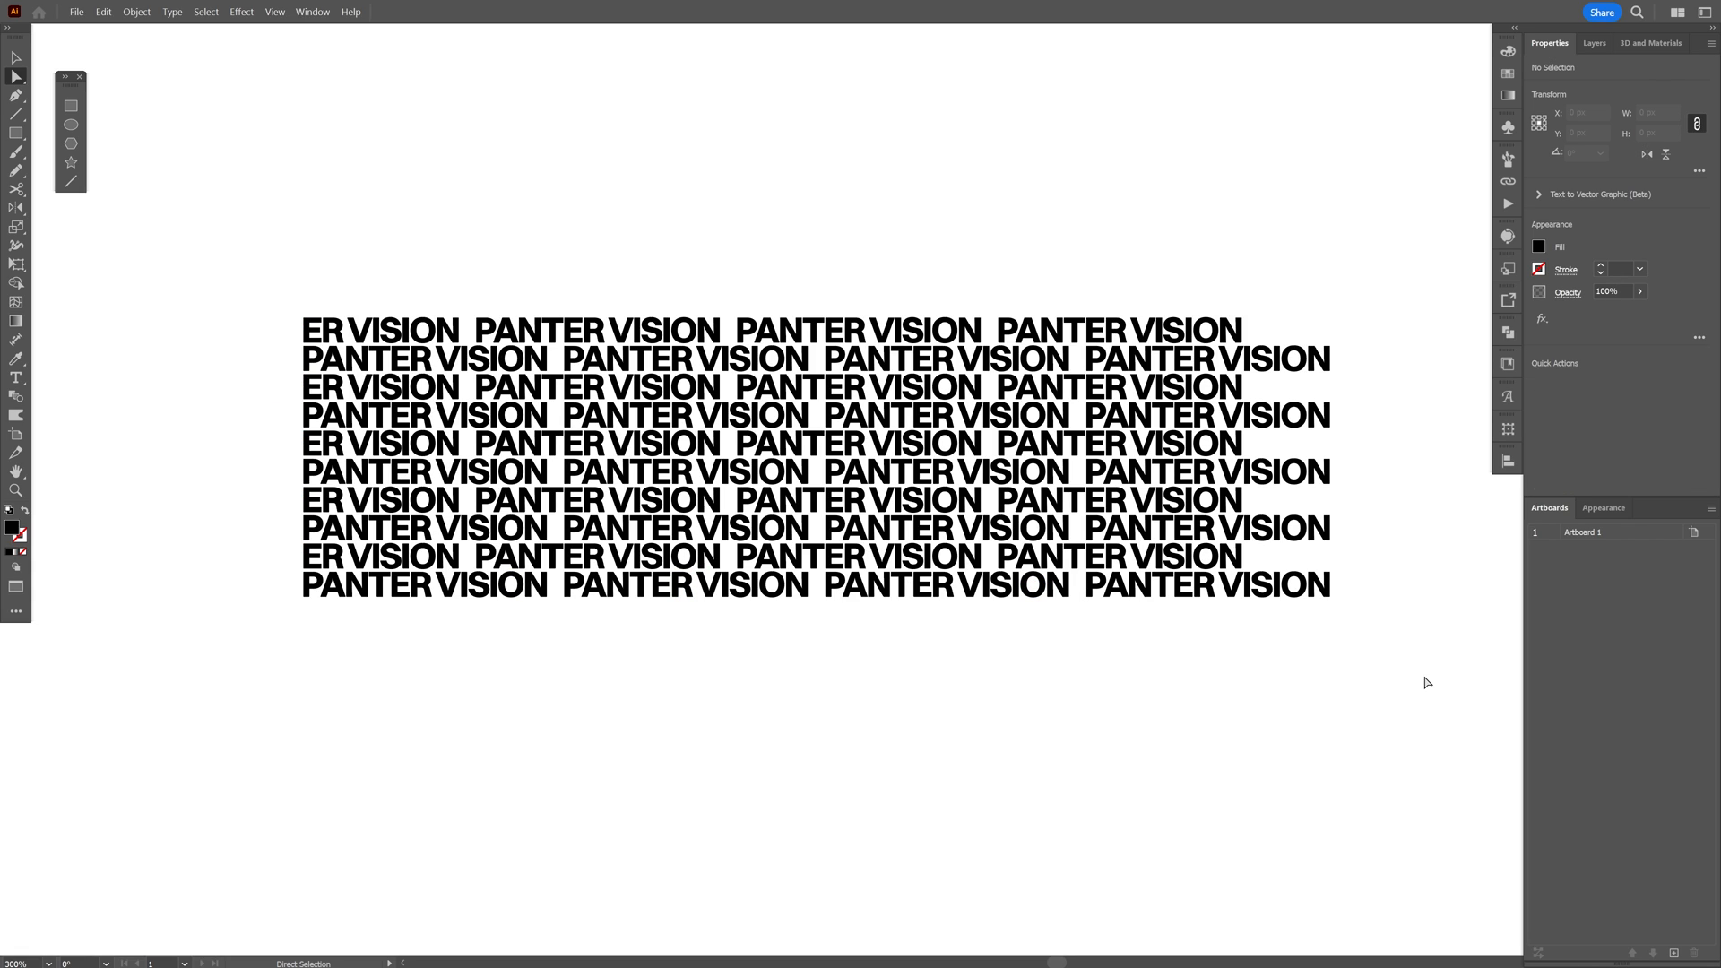
drag(1424, 677, 726, 684)
key(Delete)
key(v)
- Group the trimmed PANTER VISION rows and fill them with white
right_click(759, 470)
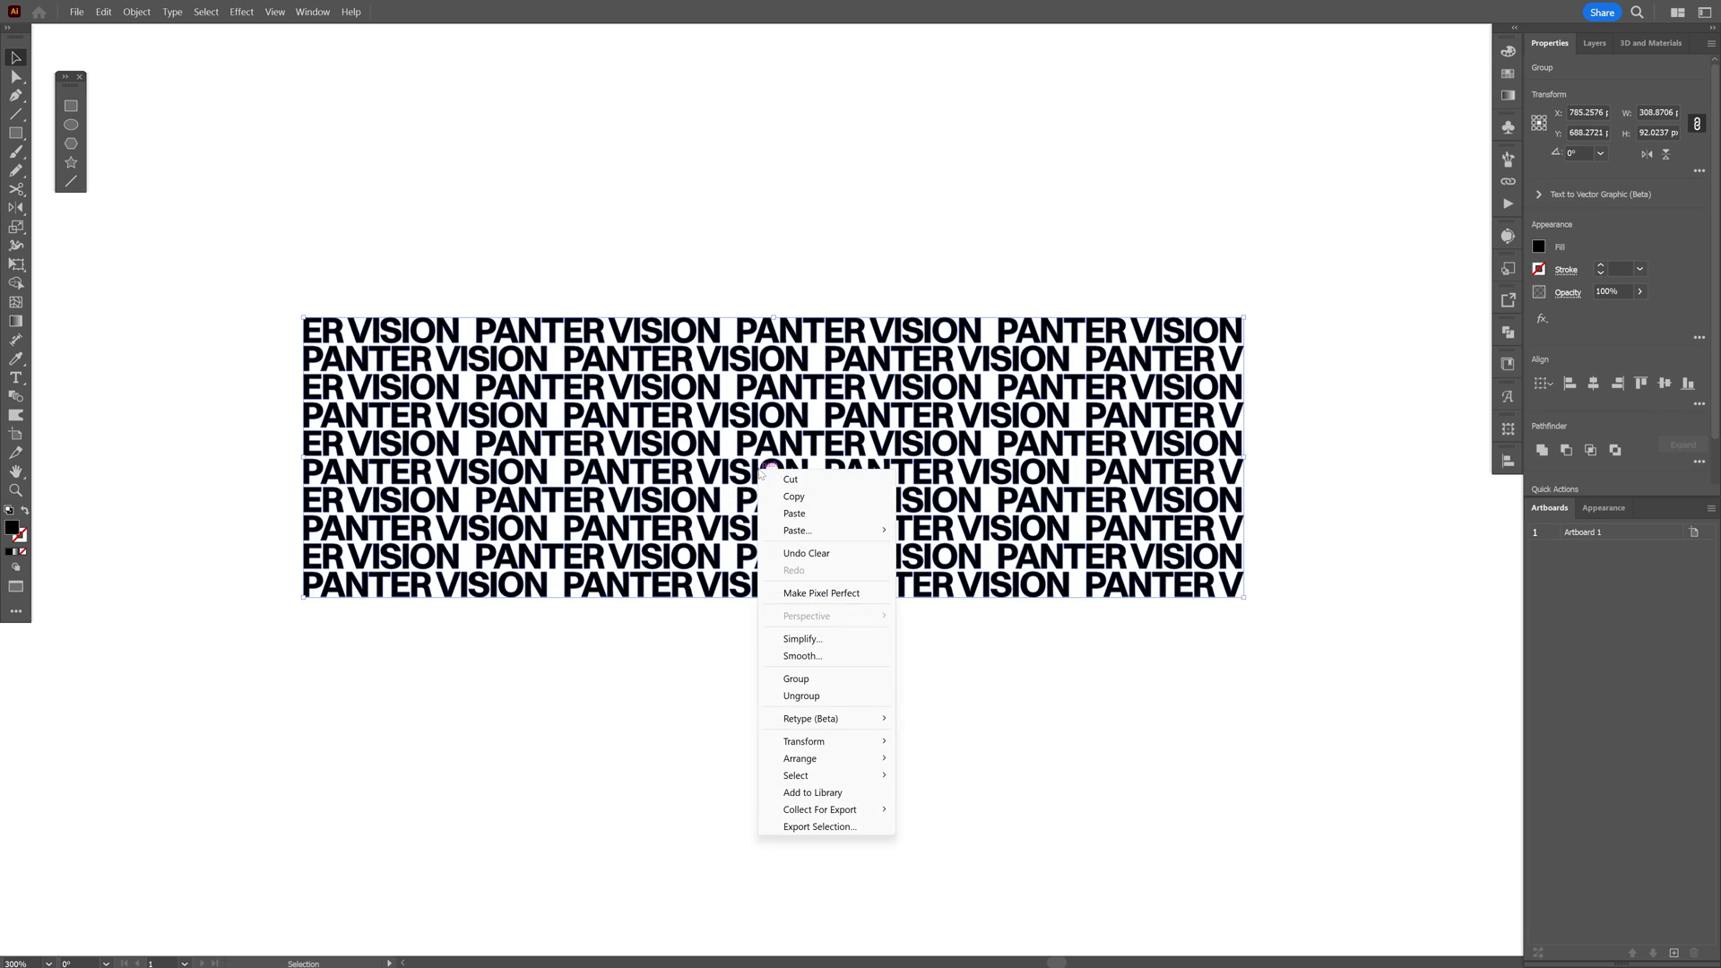
click(797, 680)
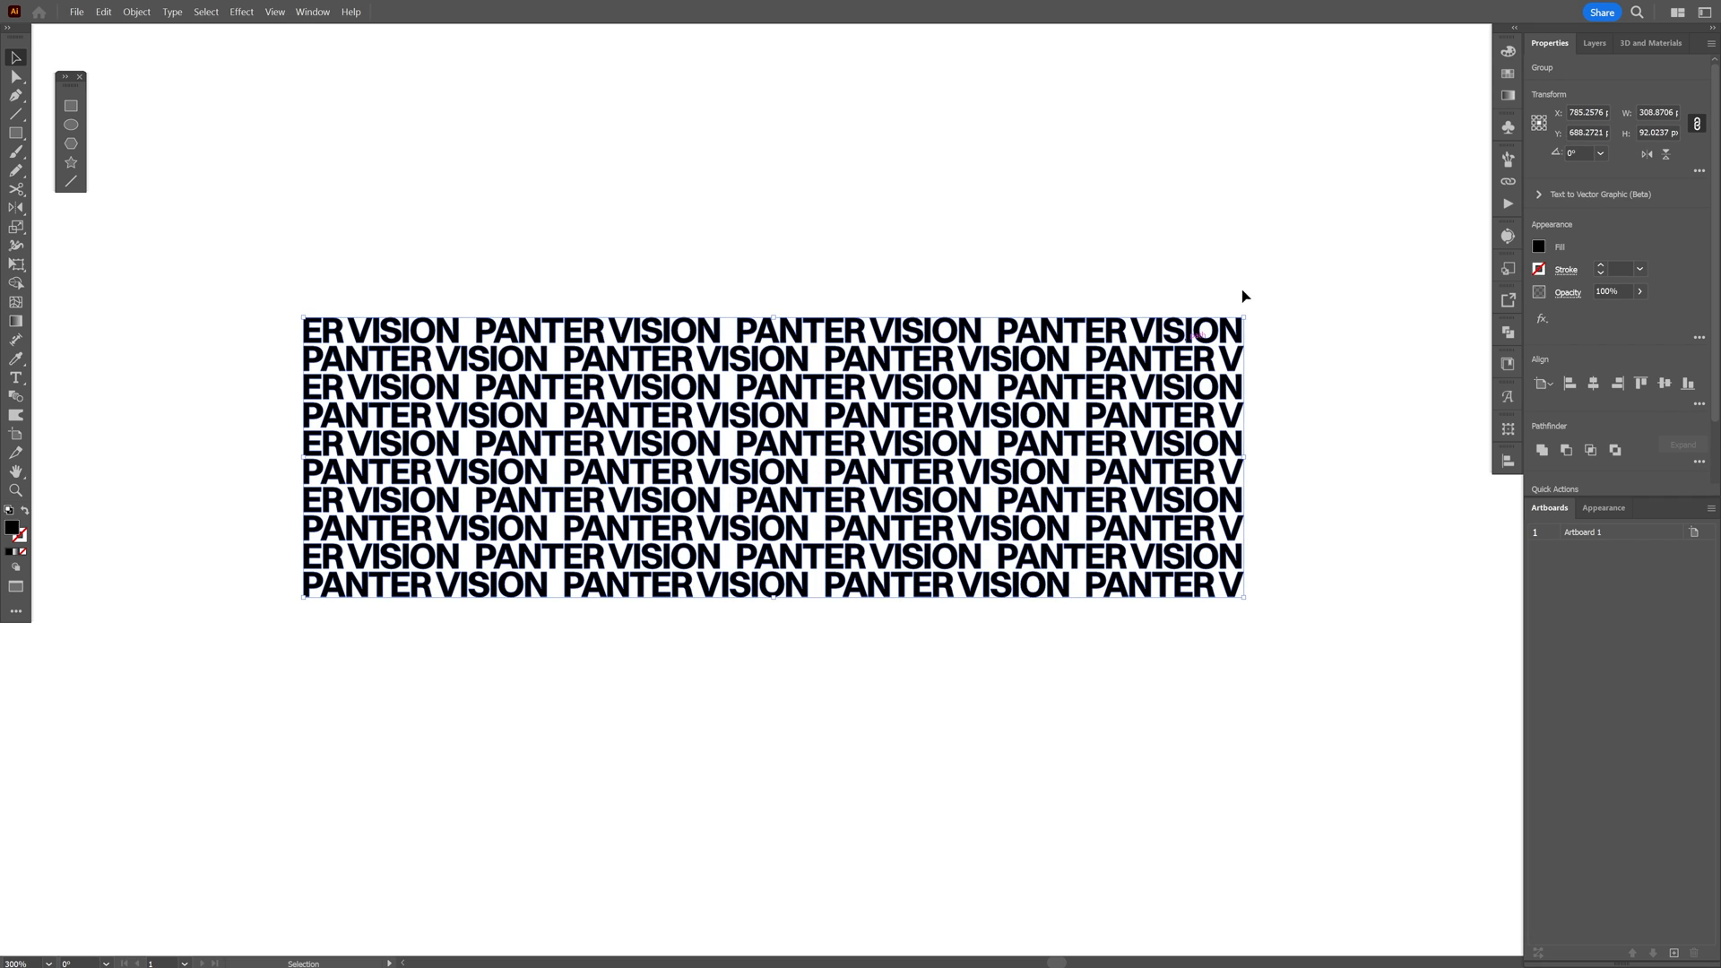
click(1507, 73)
click(1341, 97)
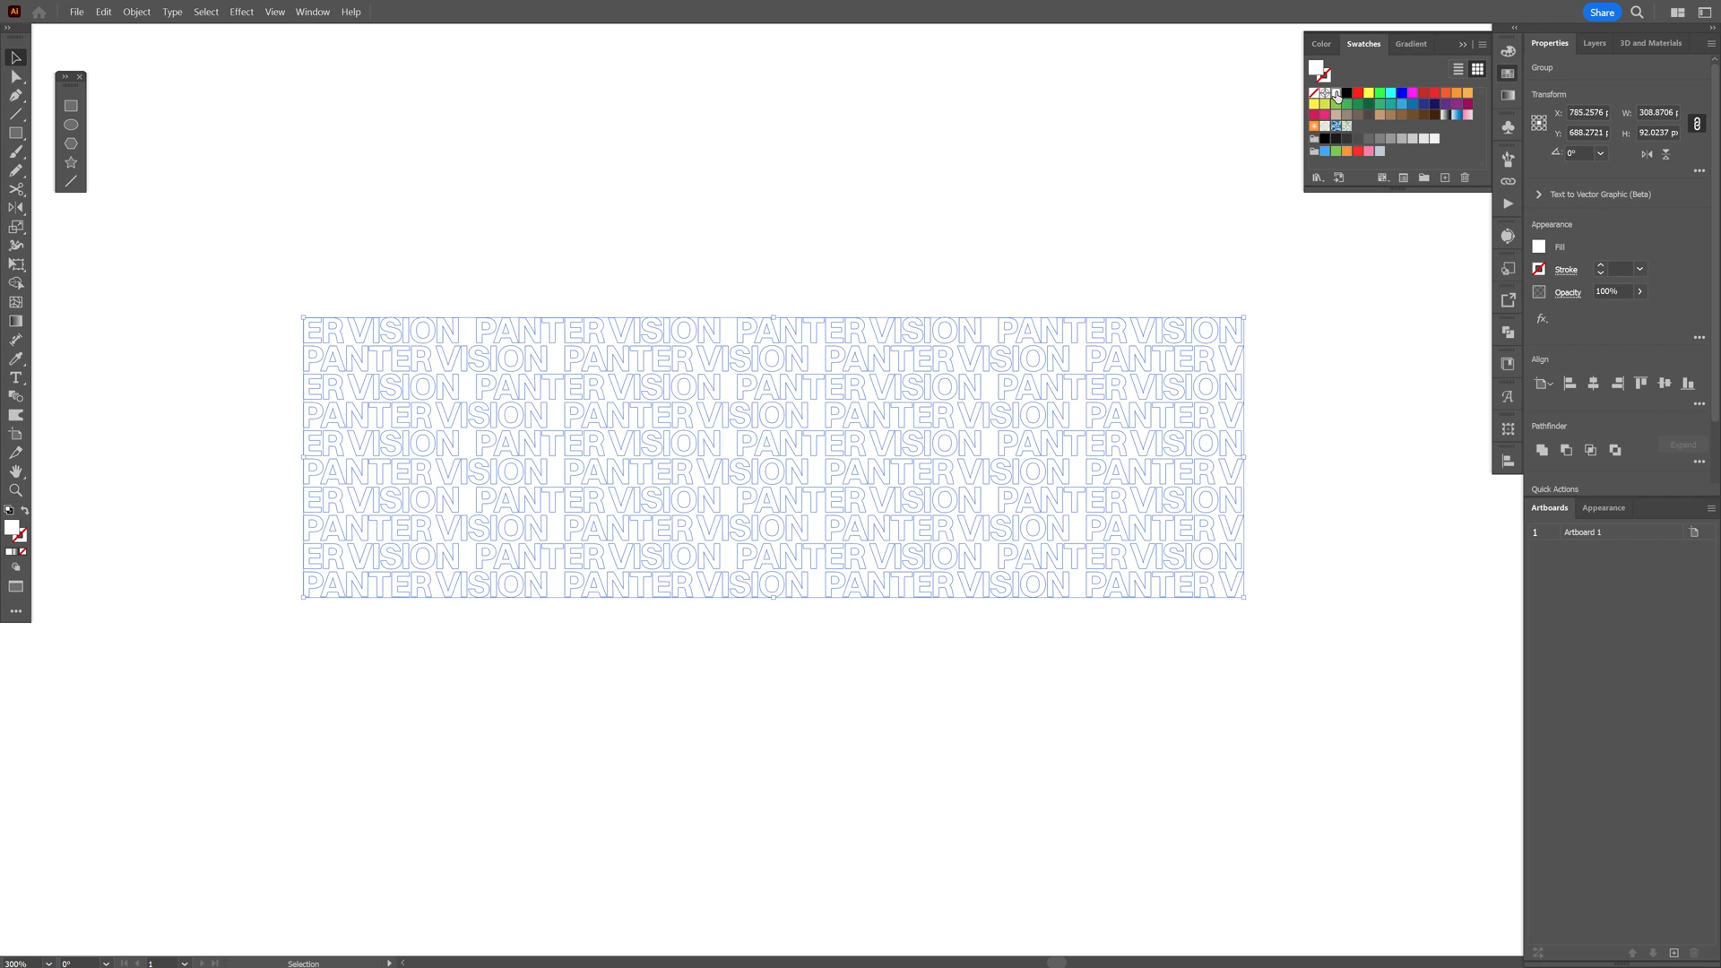
- Save the white text group as a static symbol, New Symbol, and delete the original from the canvas
click(1508, 127)
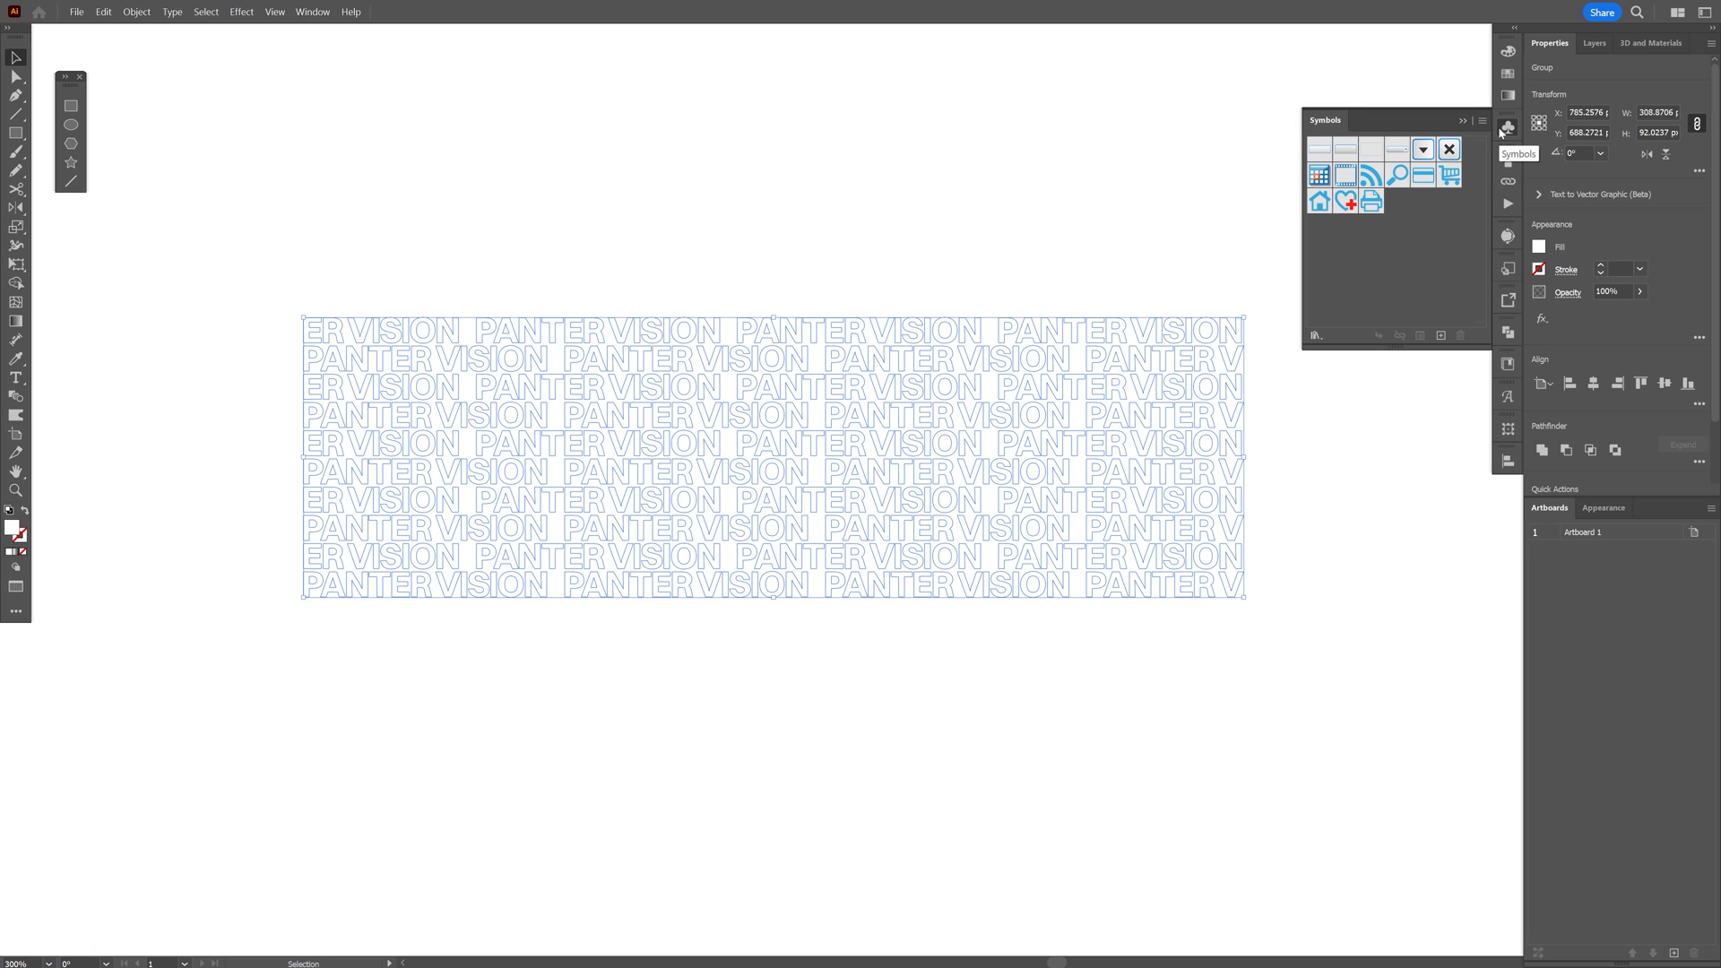
click(313, 12)
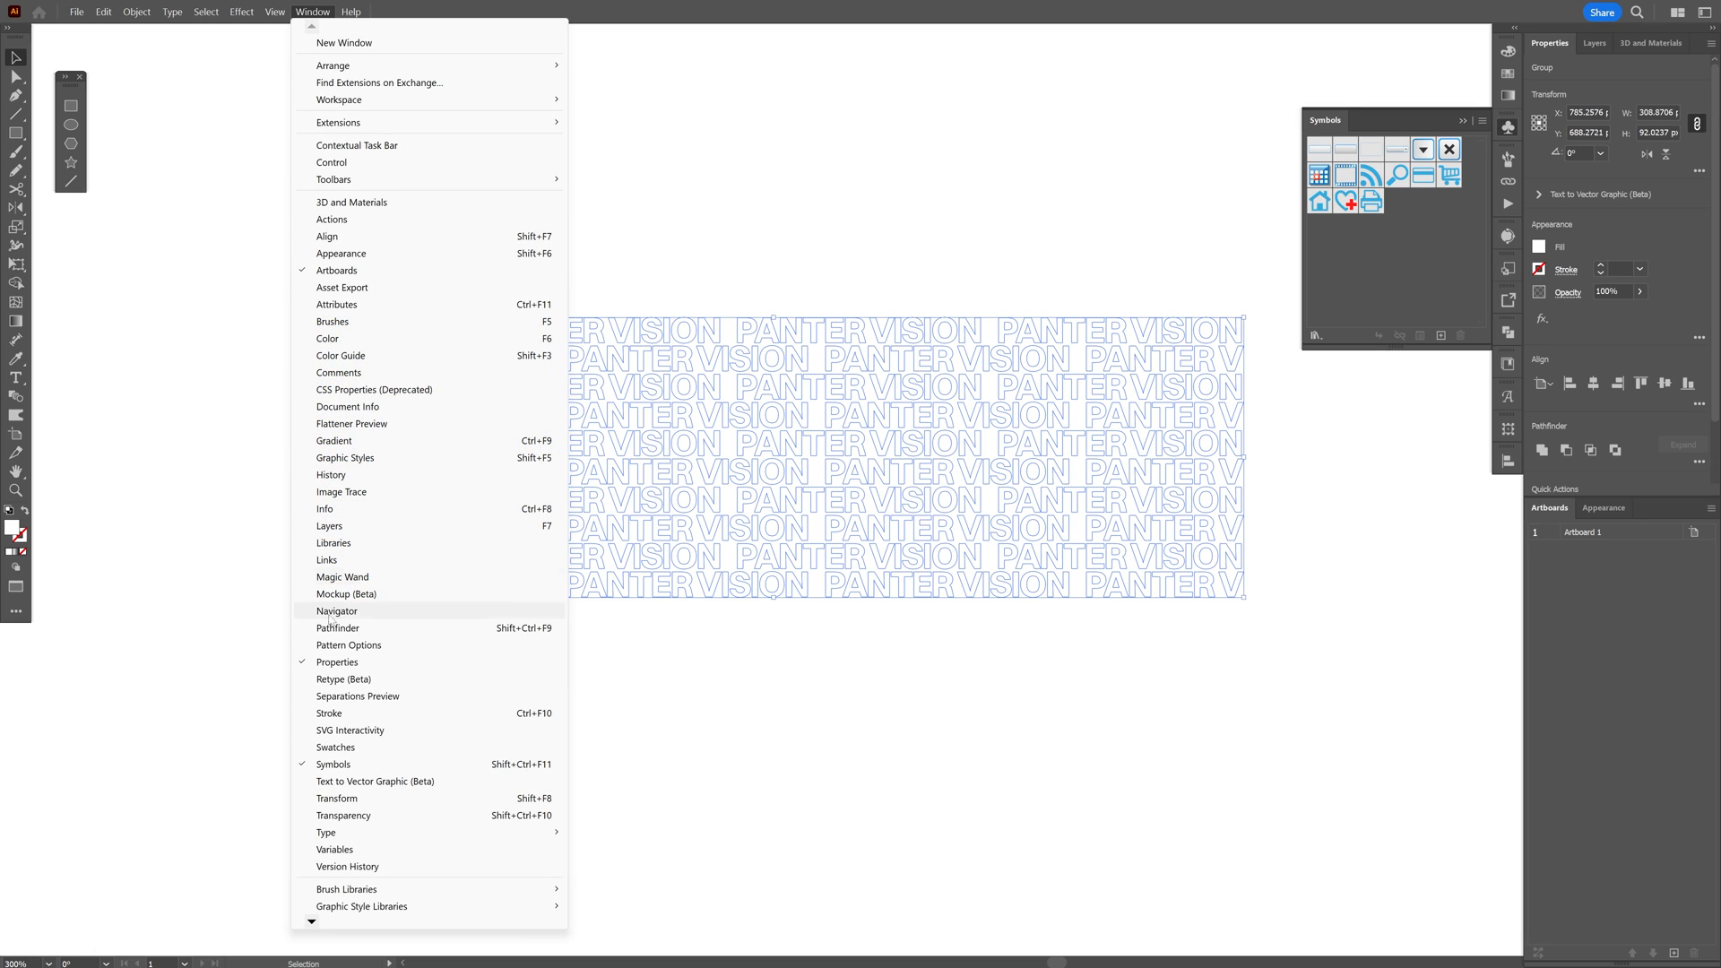
click(807, 480)
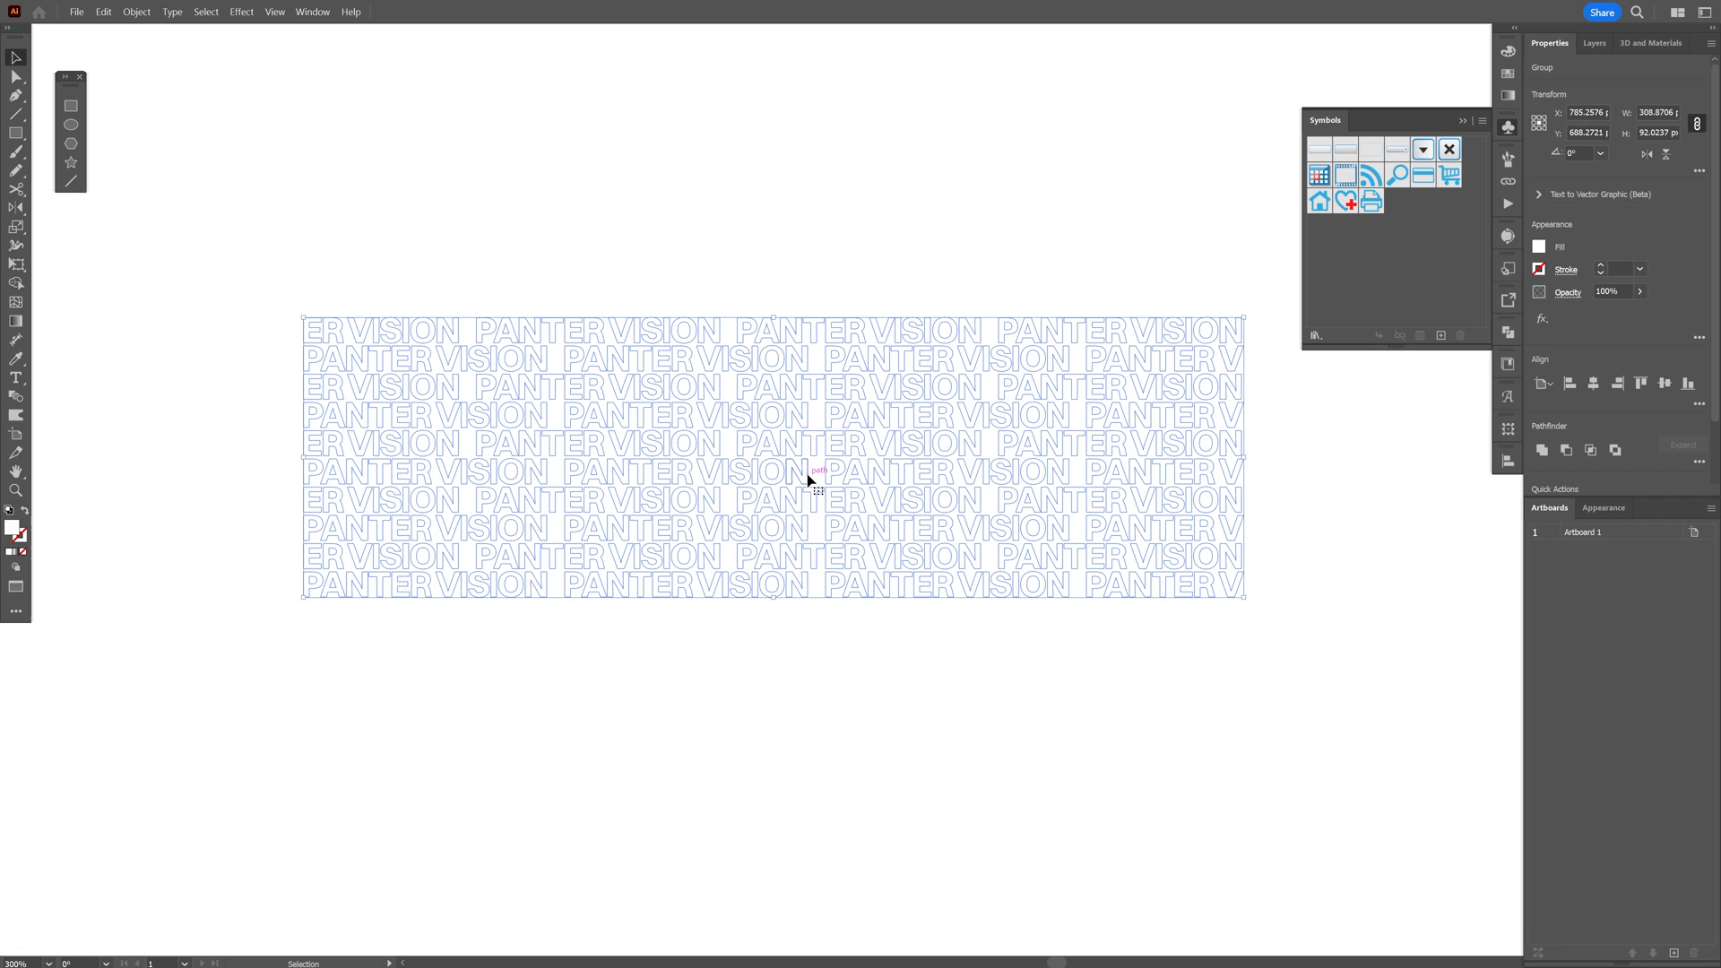
drag(808, 480, 1395, 252)
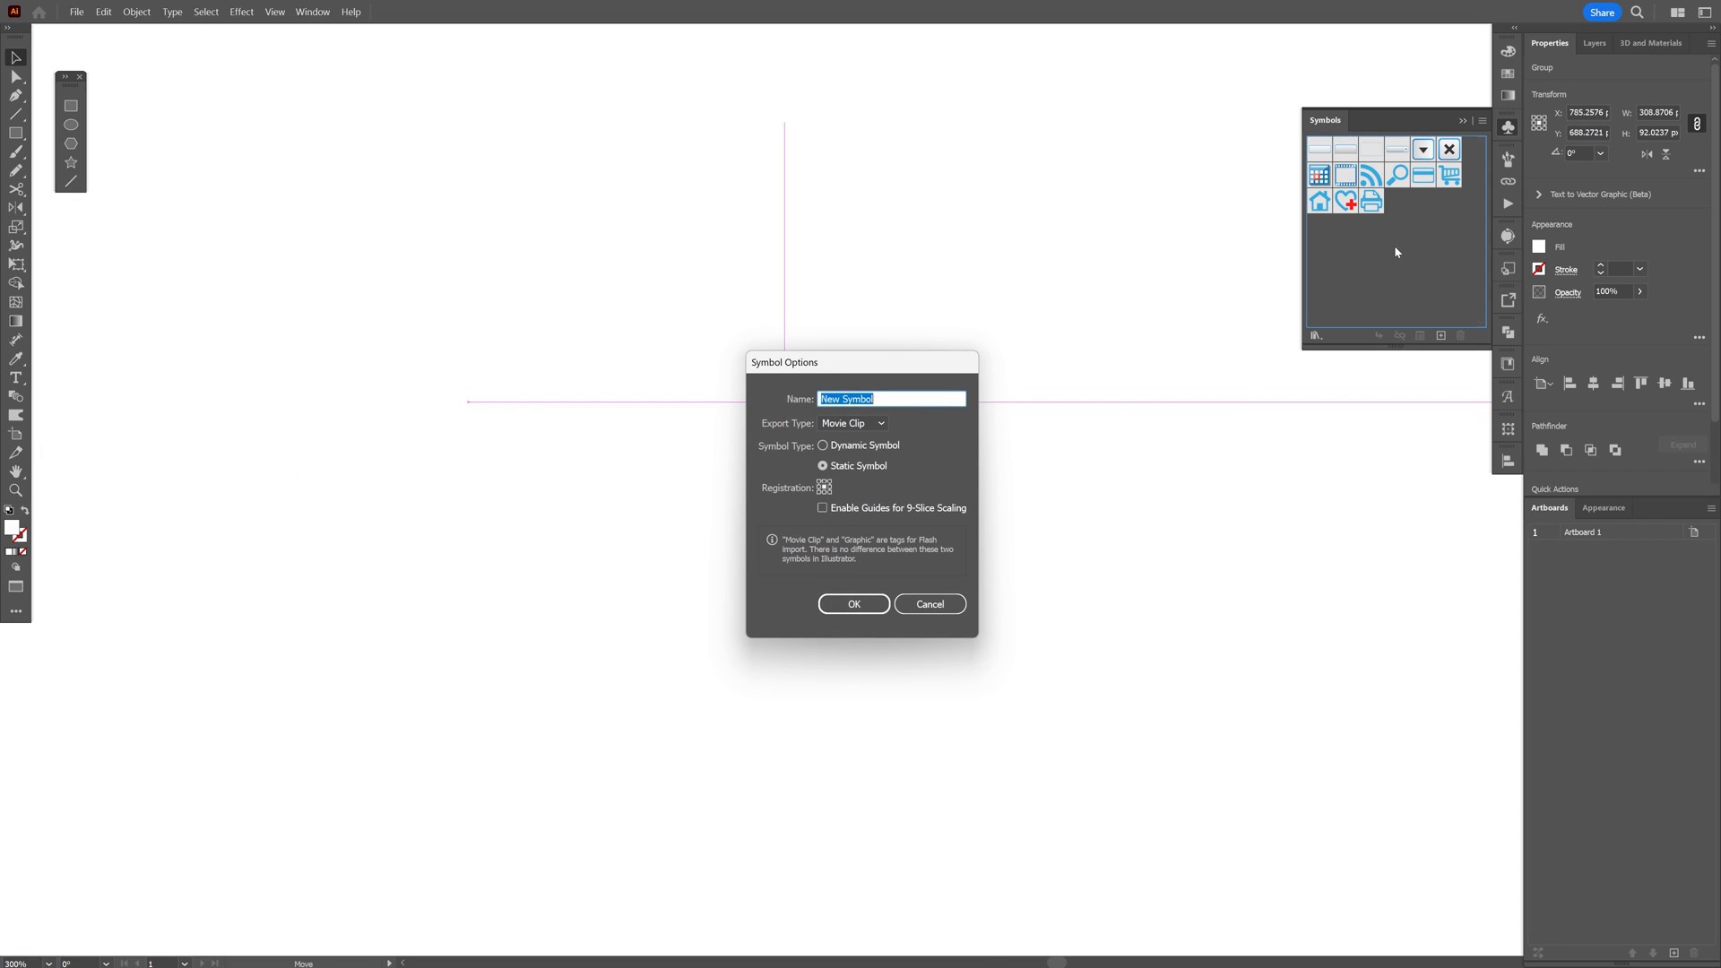
click(864, 610)
key(Delete)
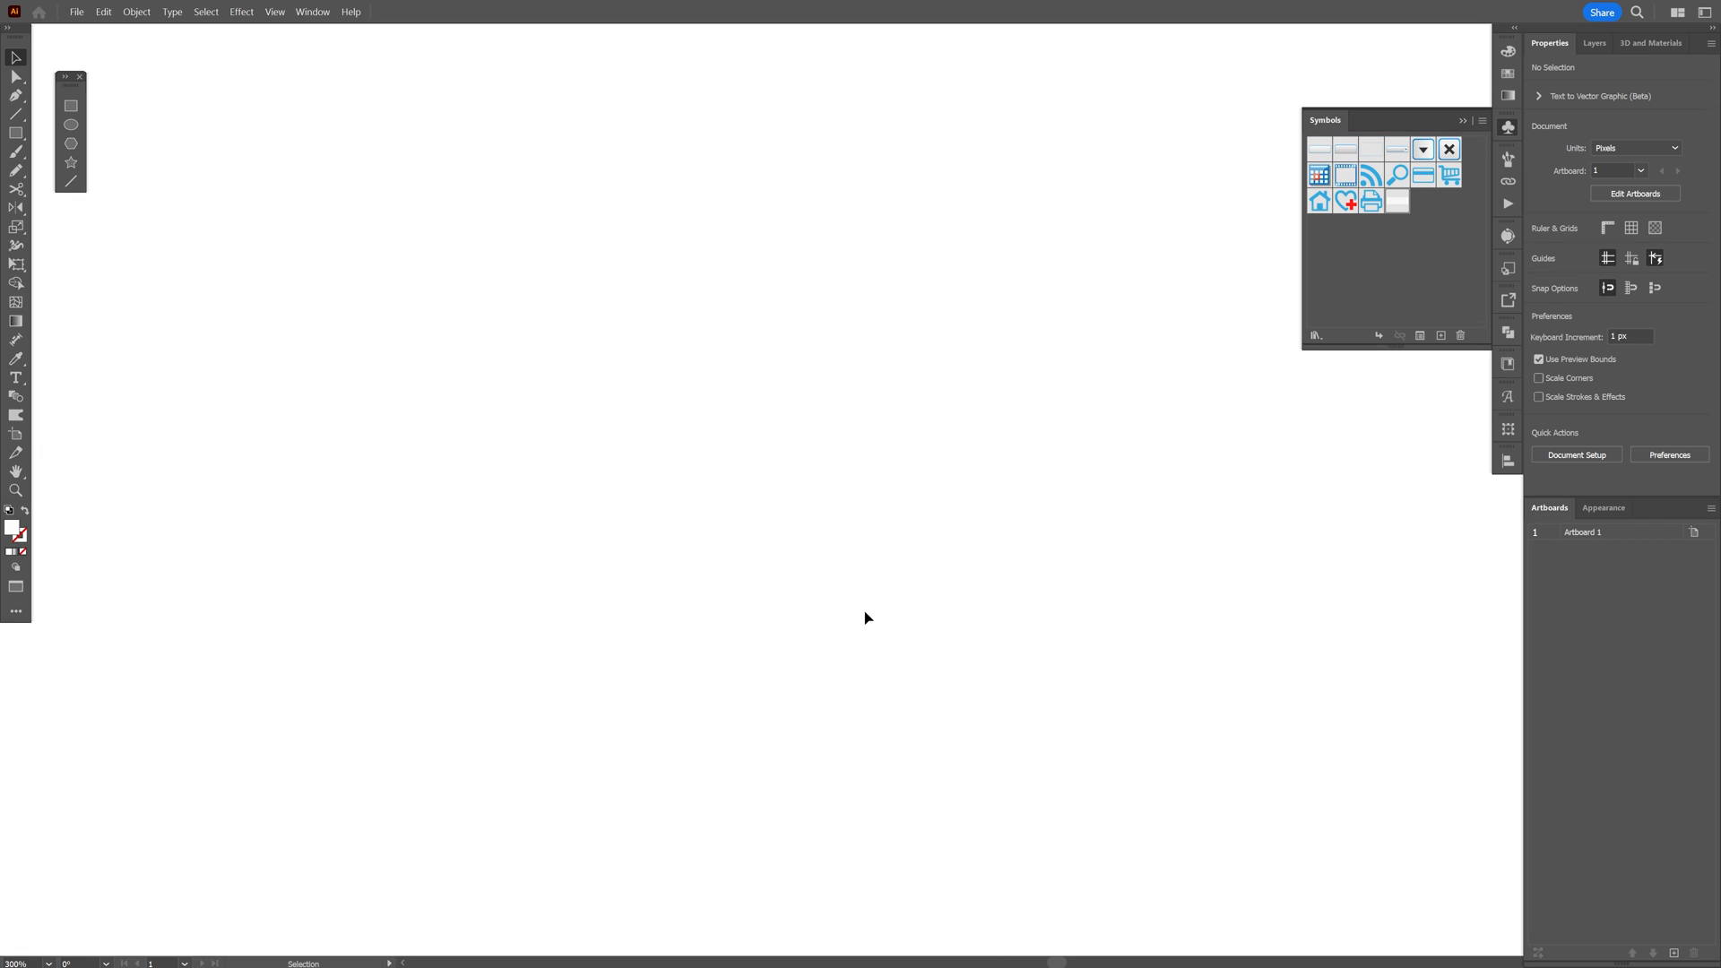
- Draw a black-filled circle about 67 px in diameter near the middle of the canvas
click(1507, 127)
click(1507, 77)
click(1346, 93)
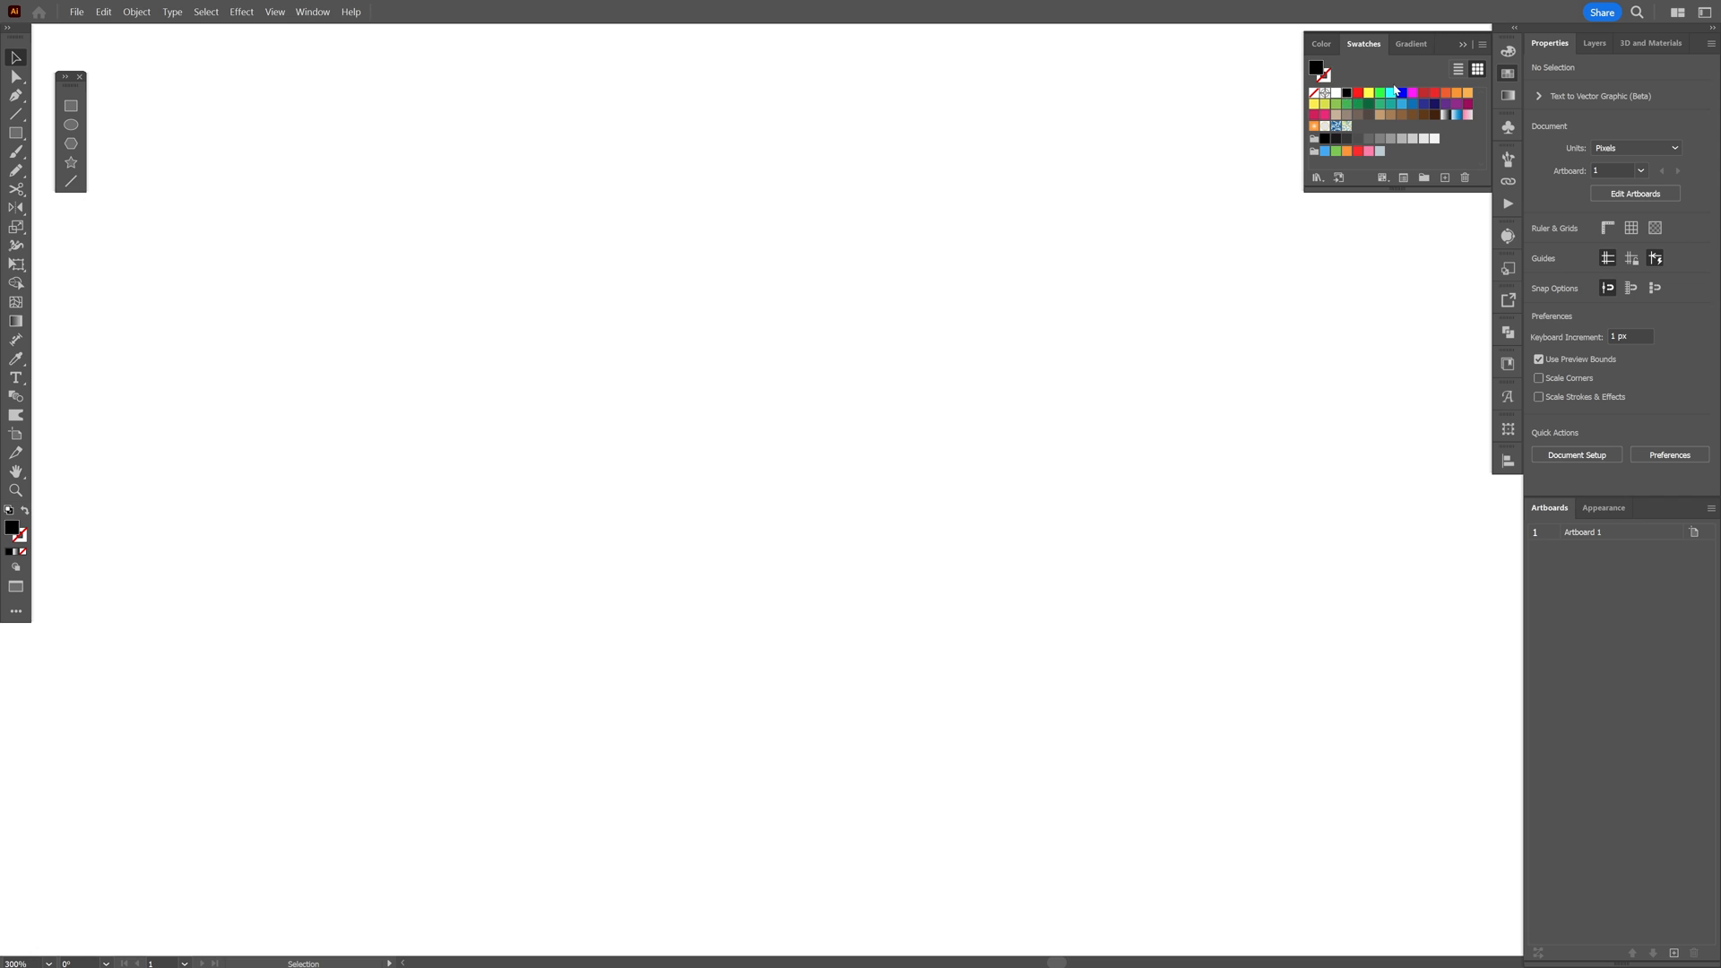
click(71, 124)
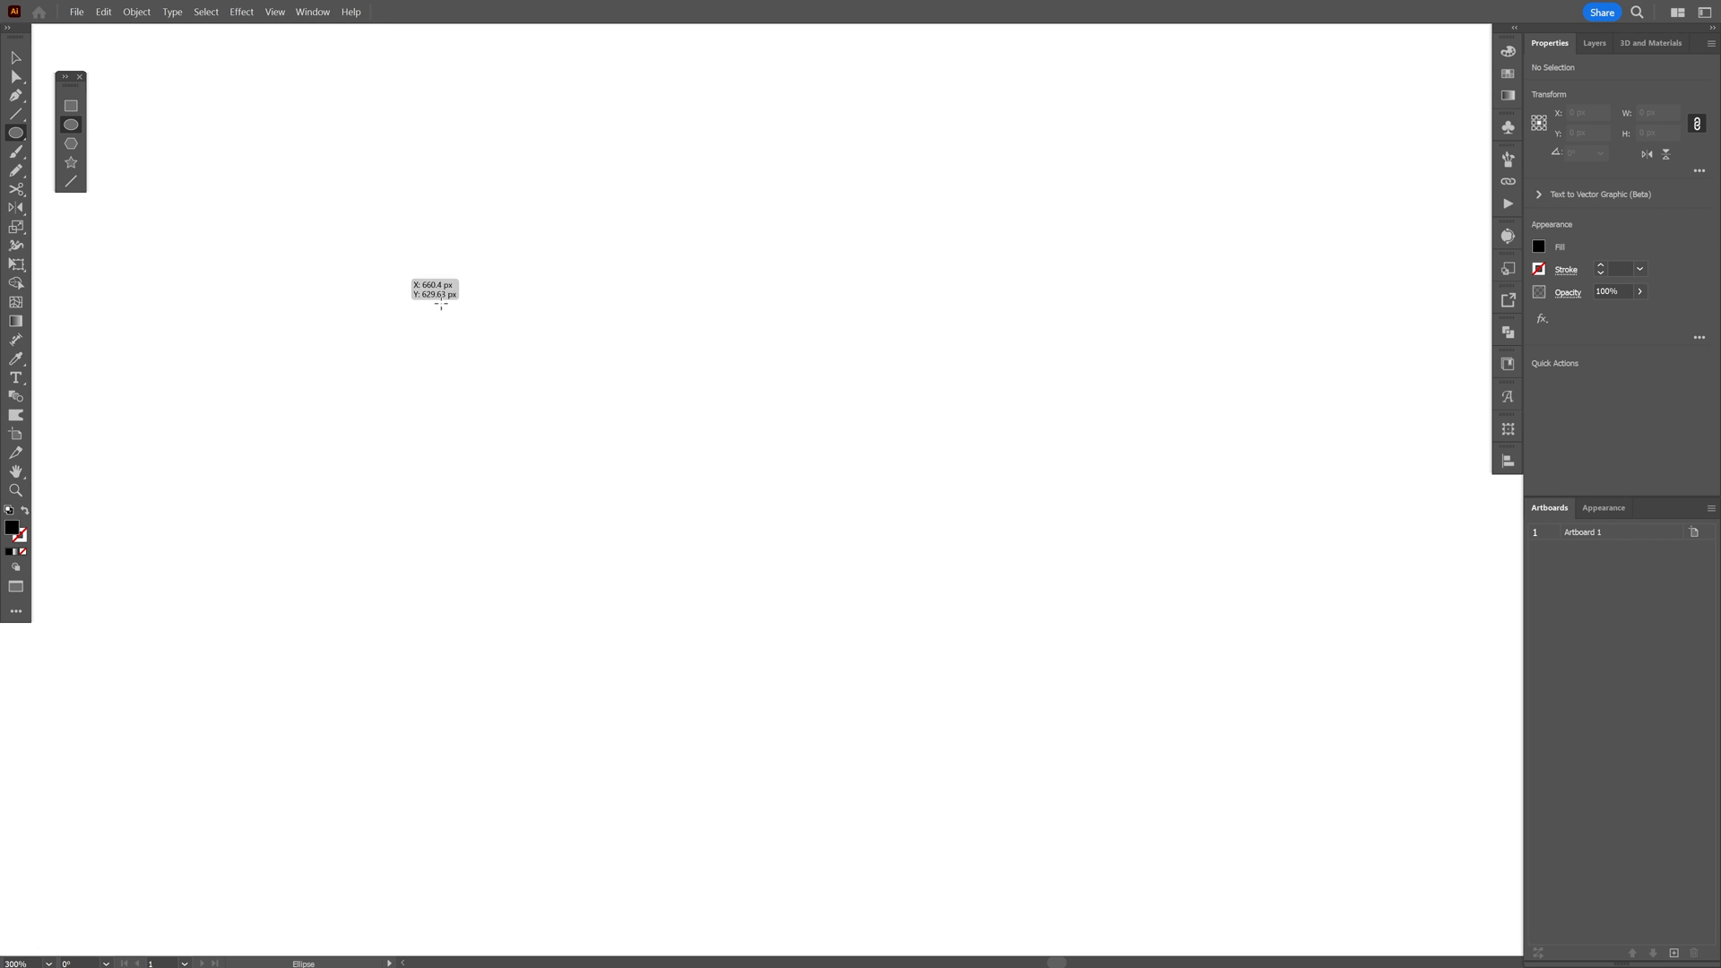
drag(553, 354, 780, 608)
key(v)
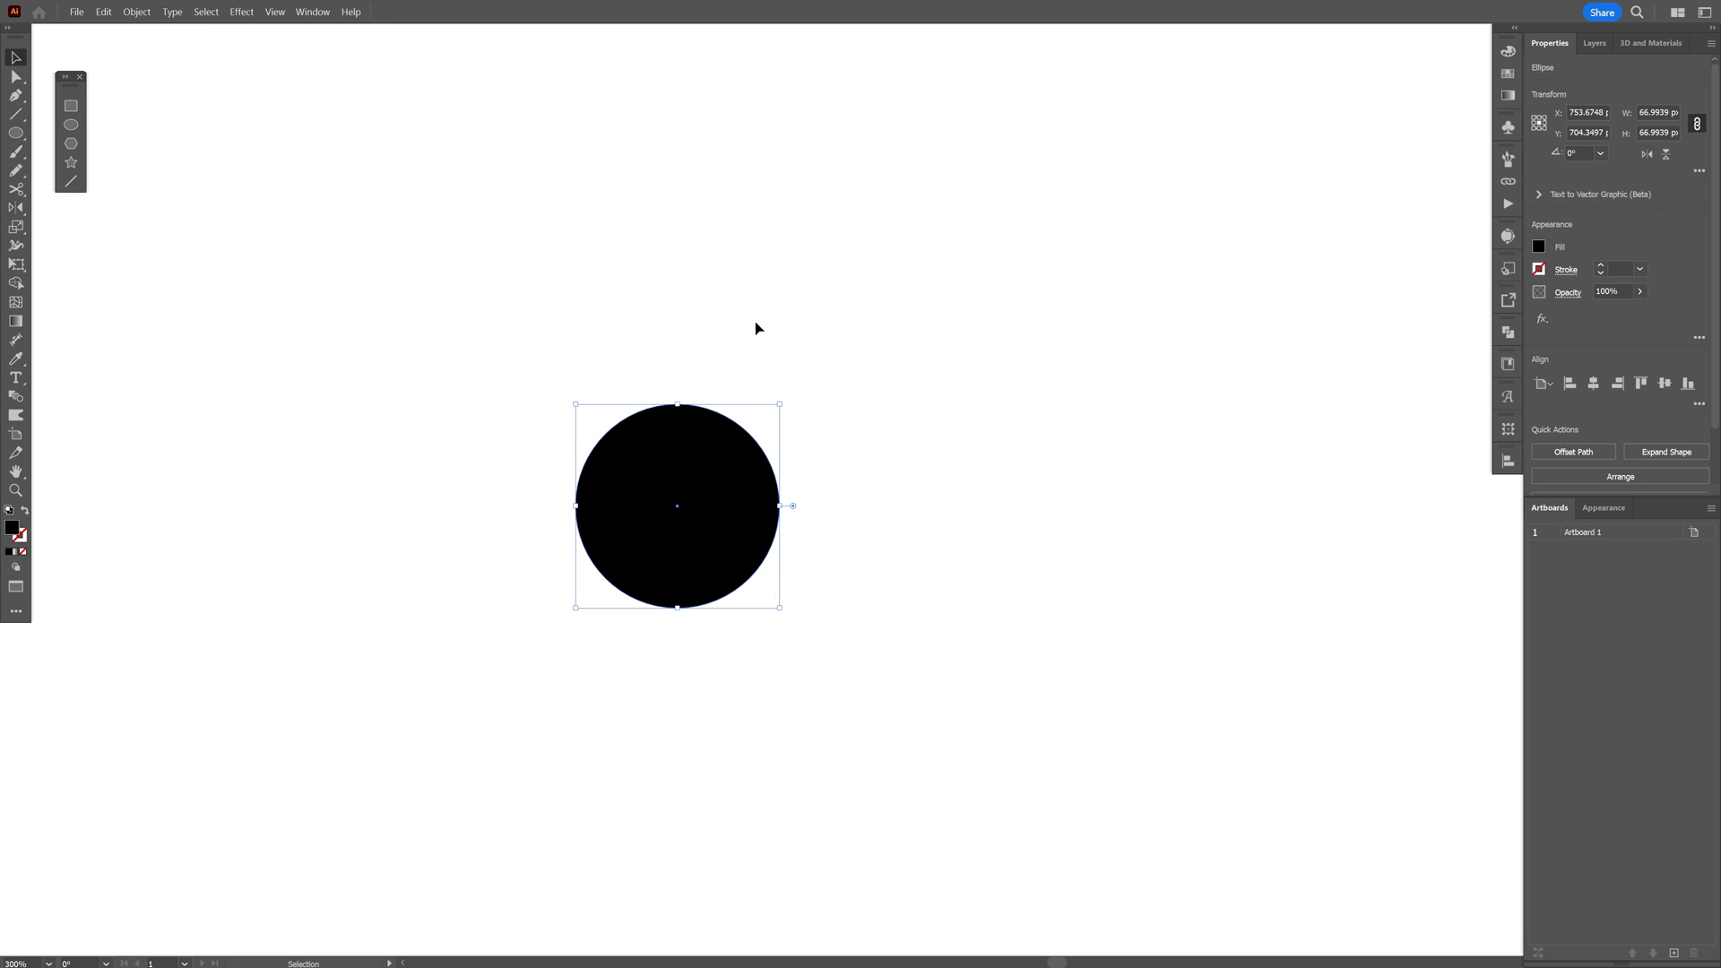
- Apply the 3D Revolve (Classic) effect to the circle and tilt it to a custom rotation of about -48°, -42°, 9°
click(242, 12)
mouse_move(313, 102)
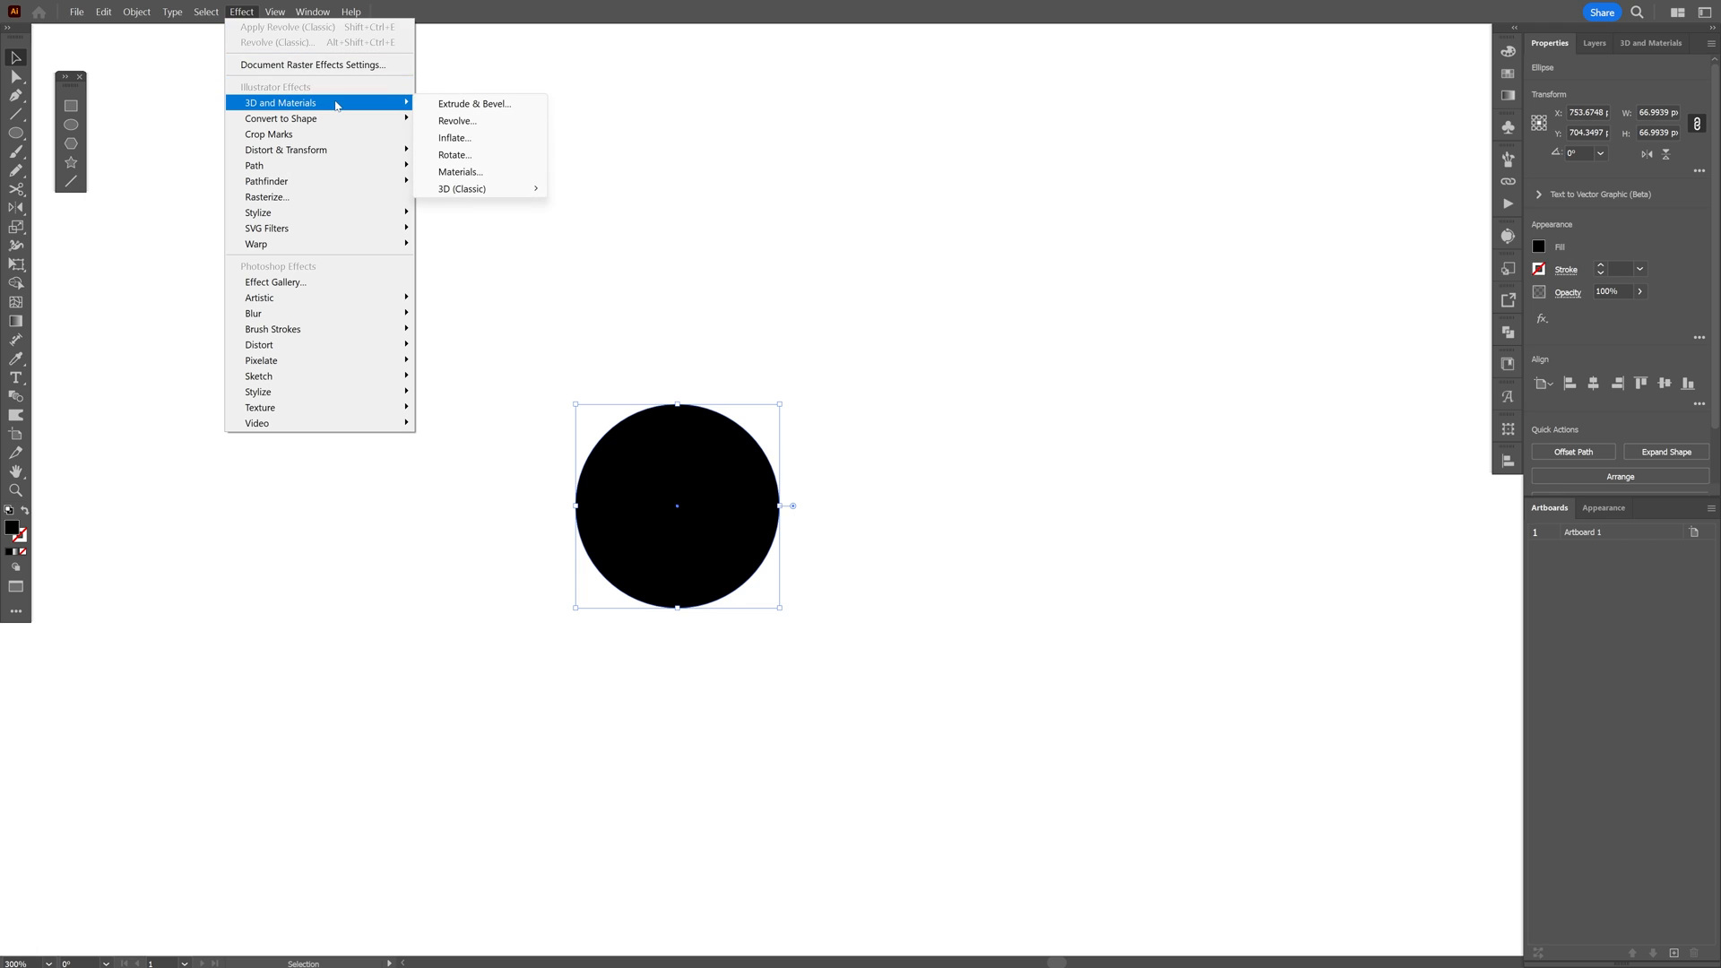
mouse_move(484, 189)
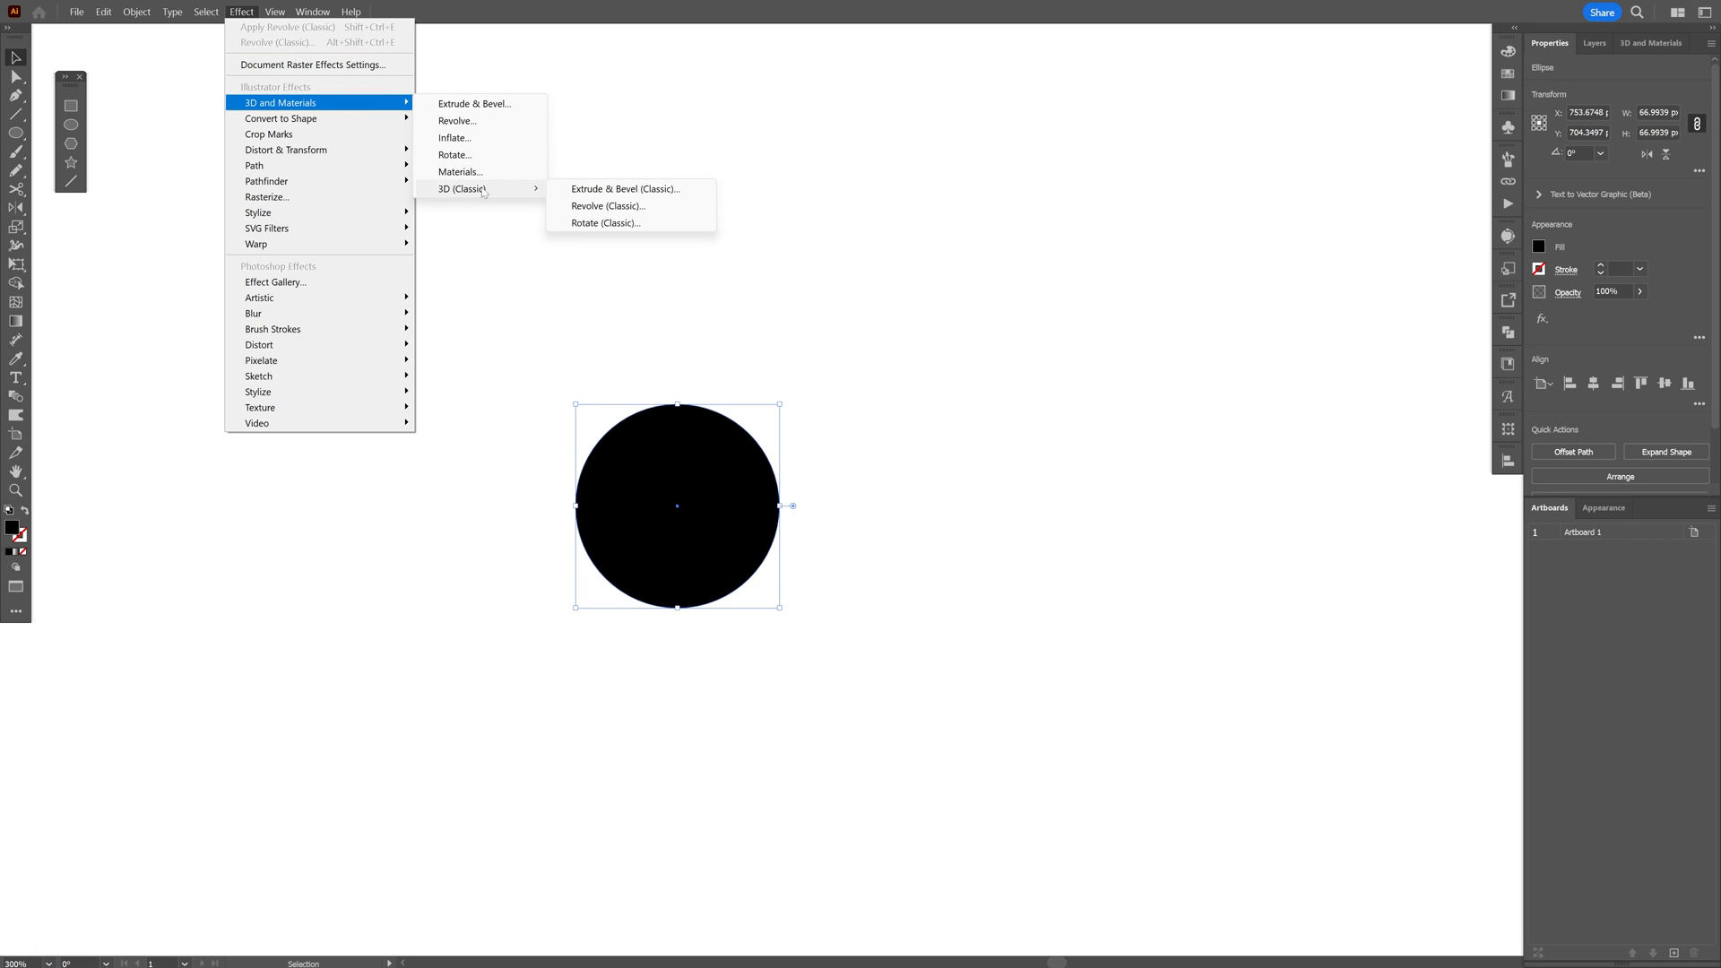
click(608, 207)
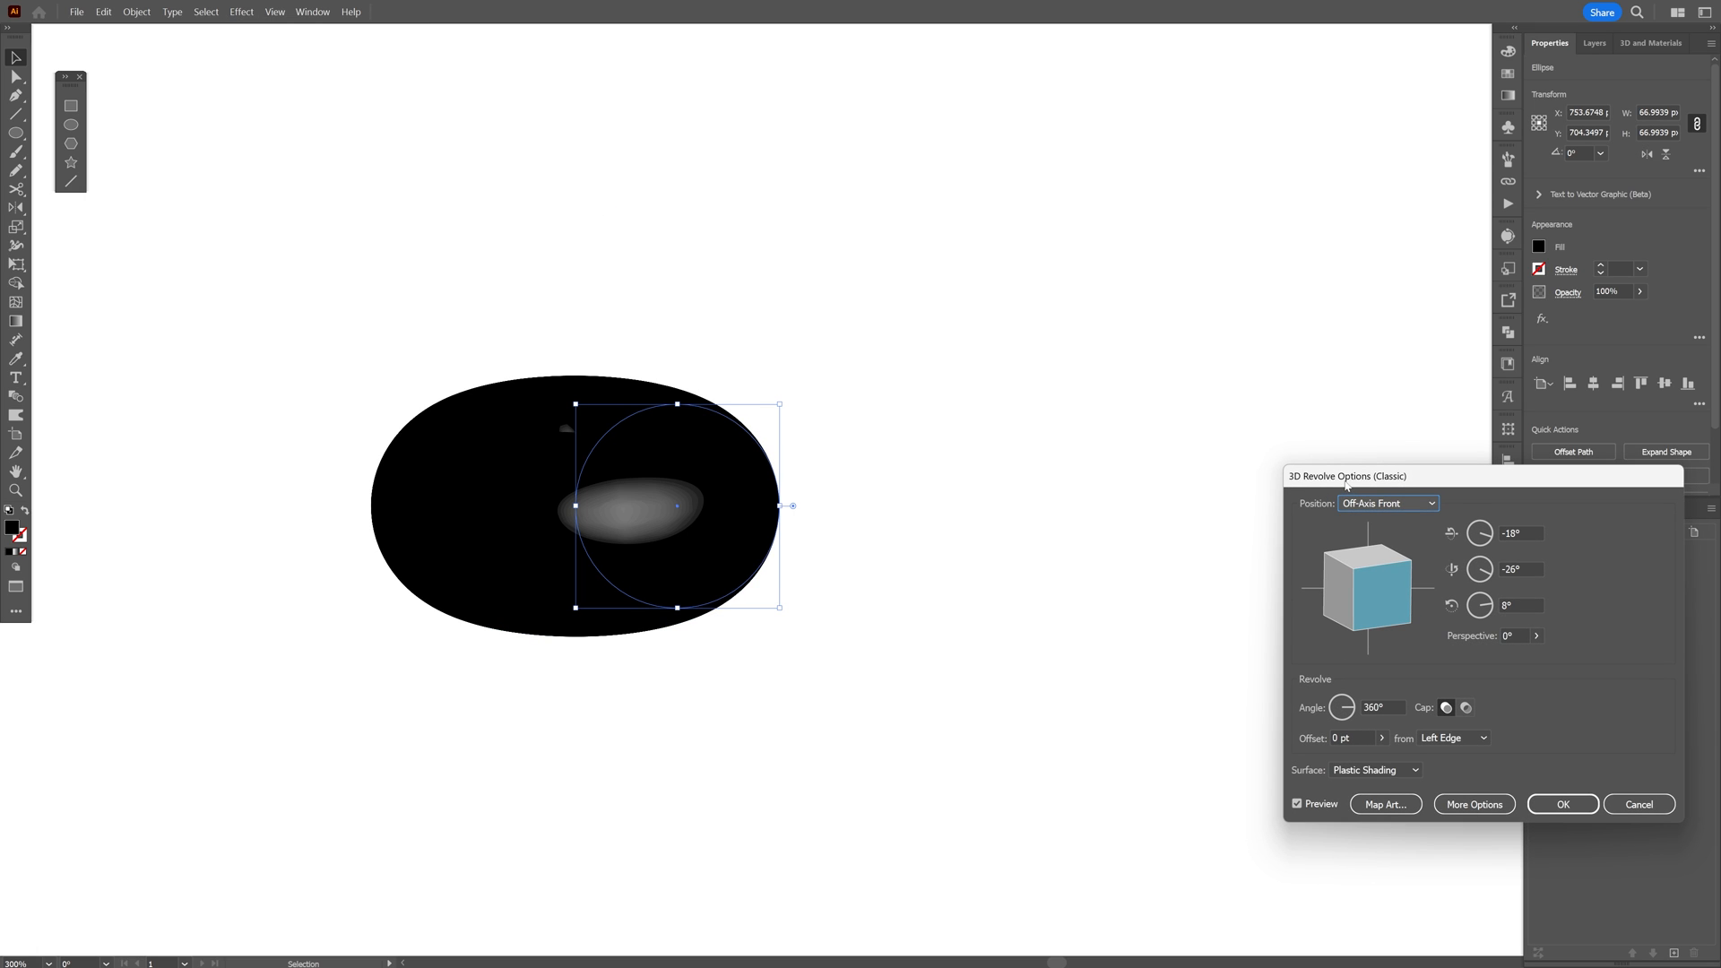
drag(1346, 484, 1068, 323)
drag(1089, 417, 1109, 407)
- Set the revolve offset to 45 pt from the left edge and rotate the ring to about -69°, -51°, 15°
click(1078, 577)
scroll(1079, 576, up, 8)
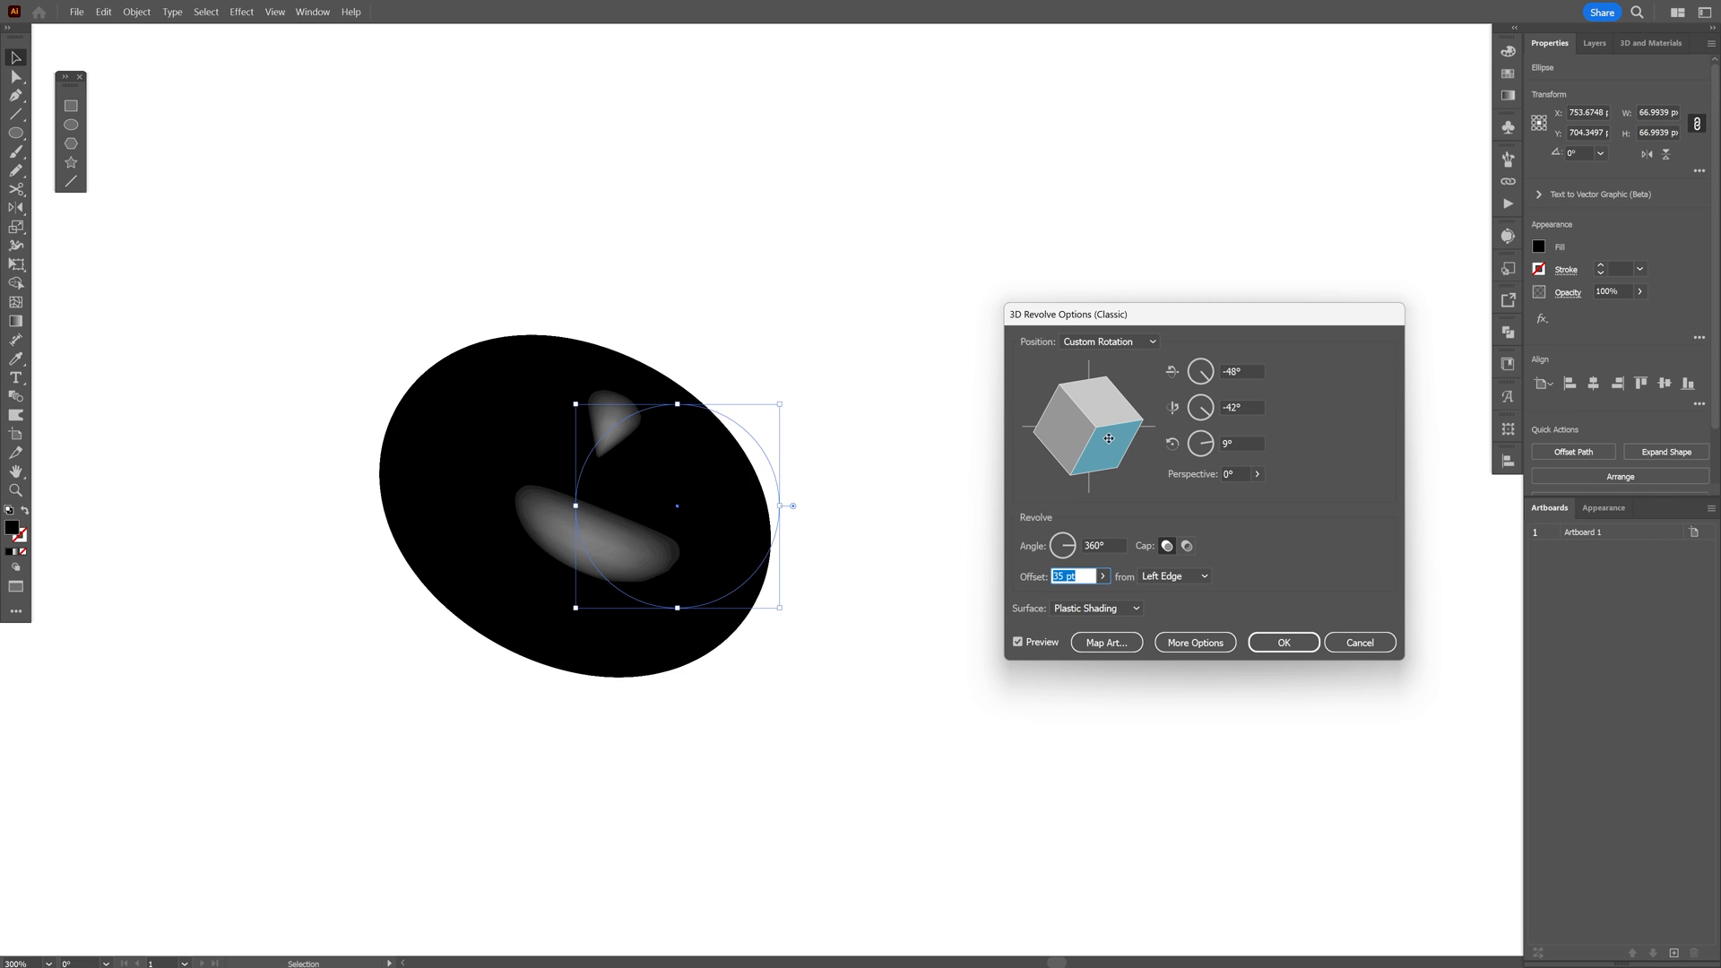
drag(1108, 438, 487, 448)
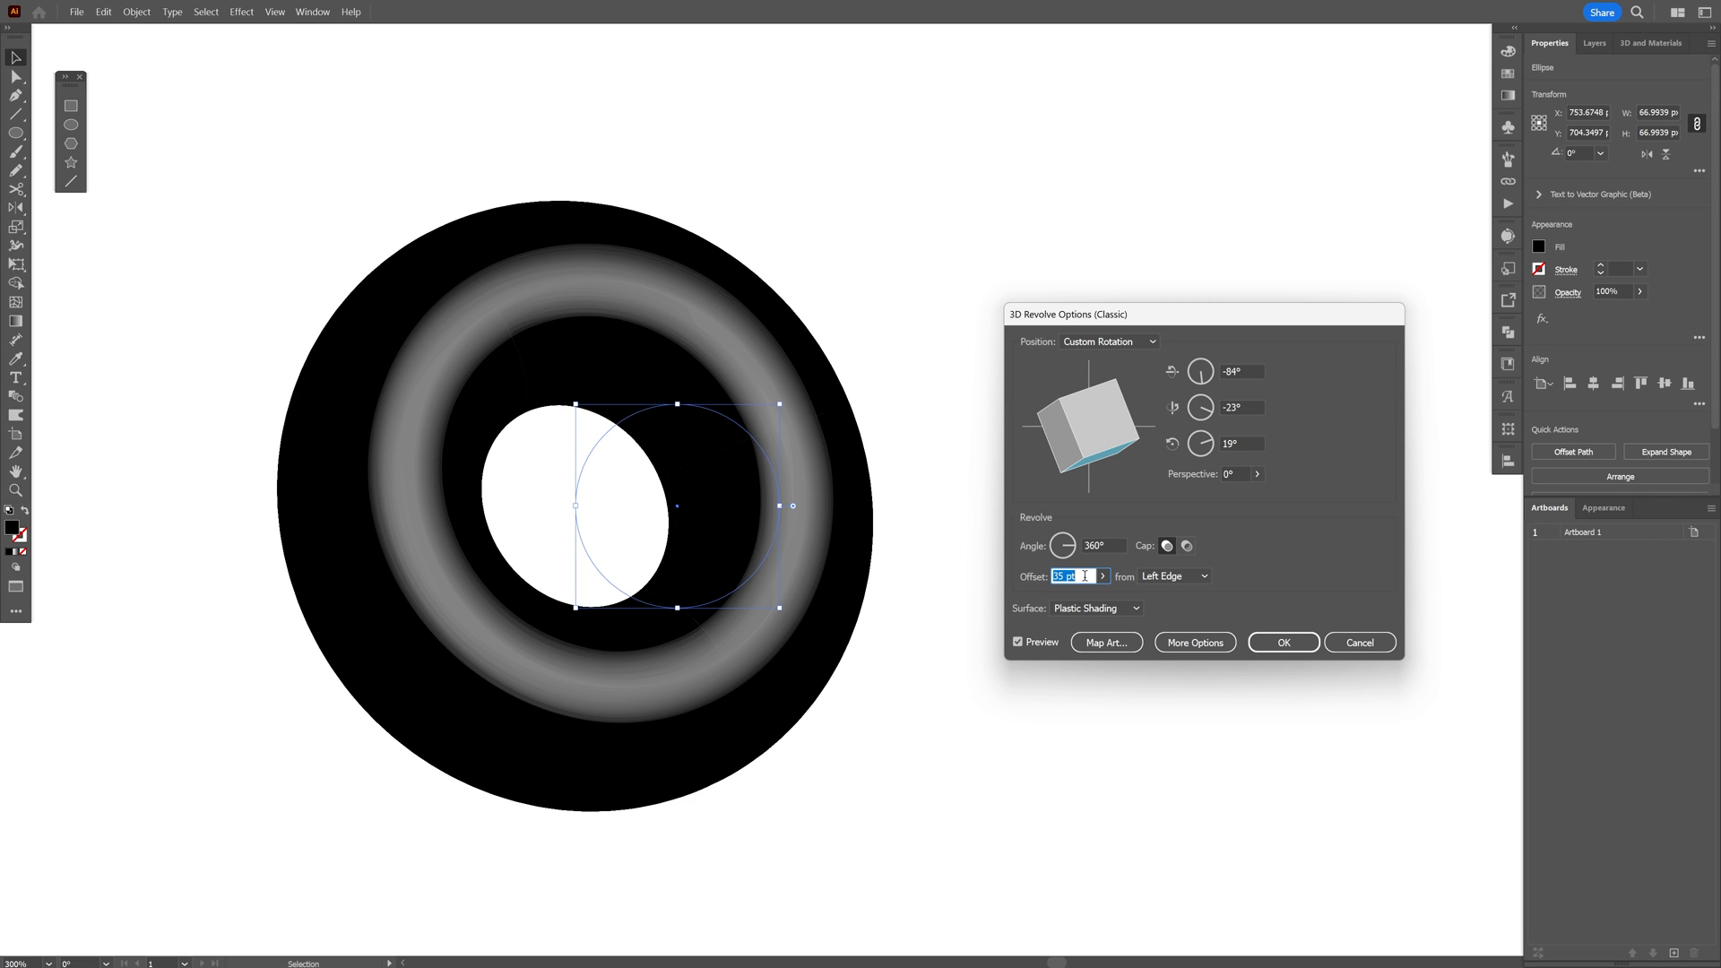
scroll(1085, 576, up, 10)
drag(1085, 434, 985, 540)
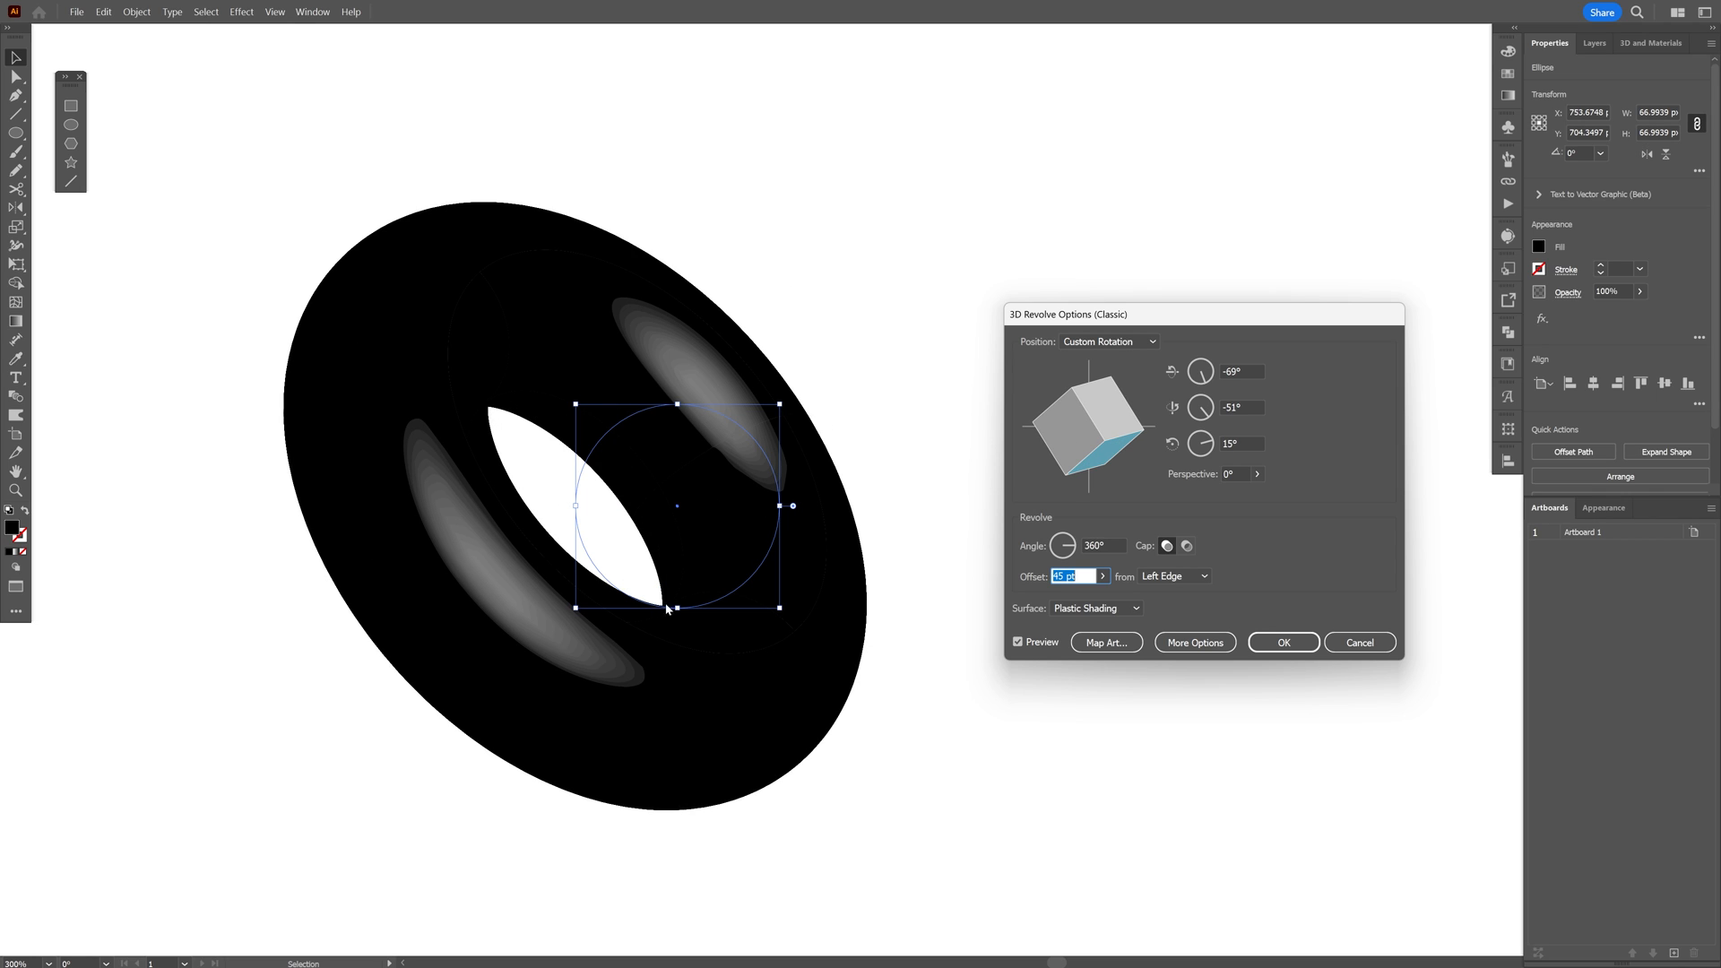
- Map New Symbol onto the ring's surface and enlarge the artwork to cover the whole surface grid
click(1095, 642)
click(1388, 503)
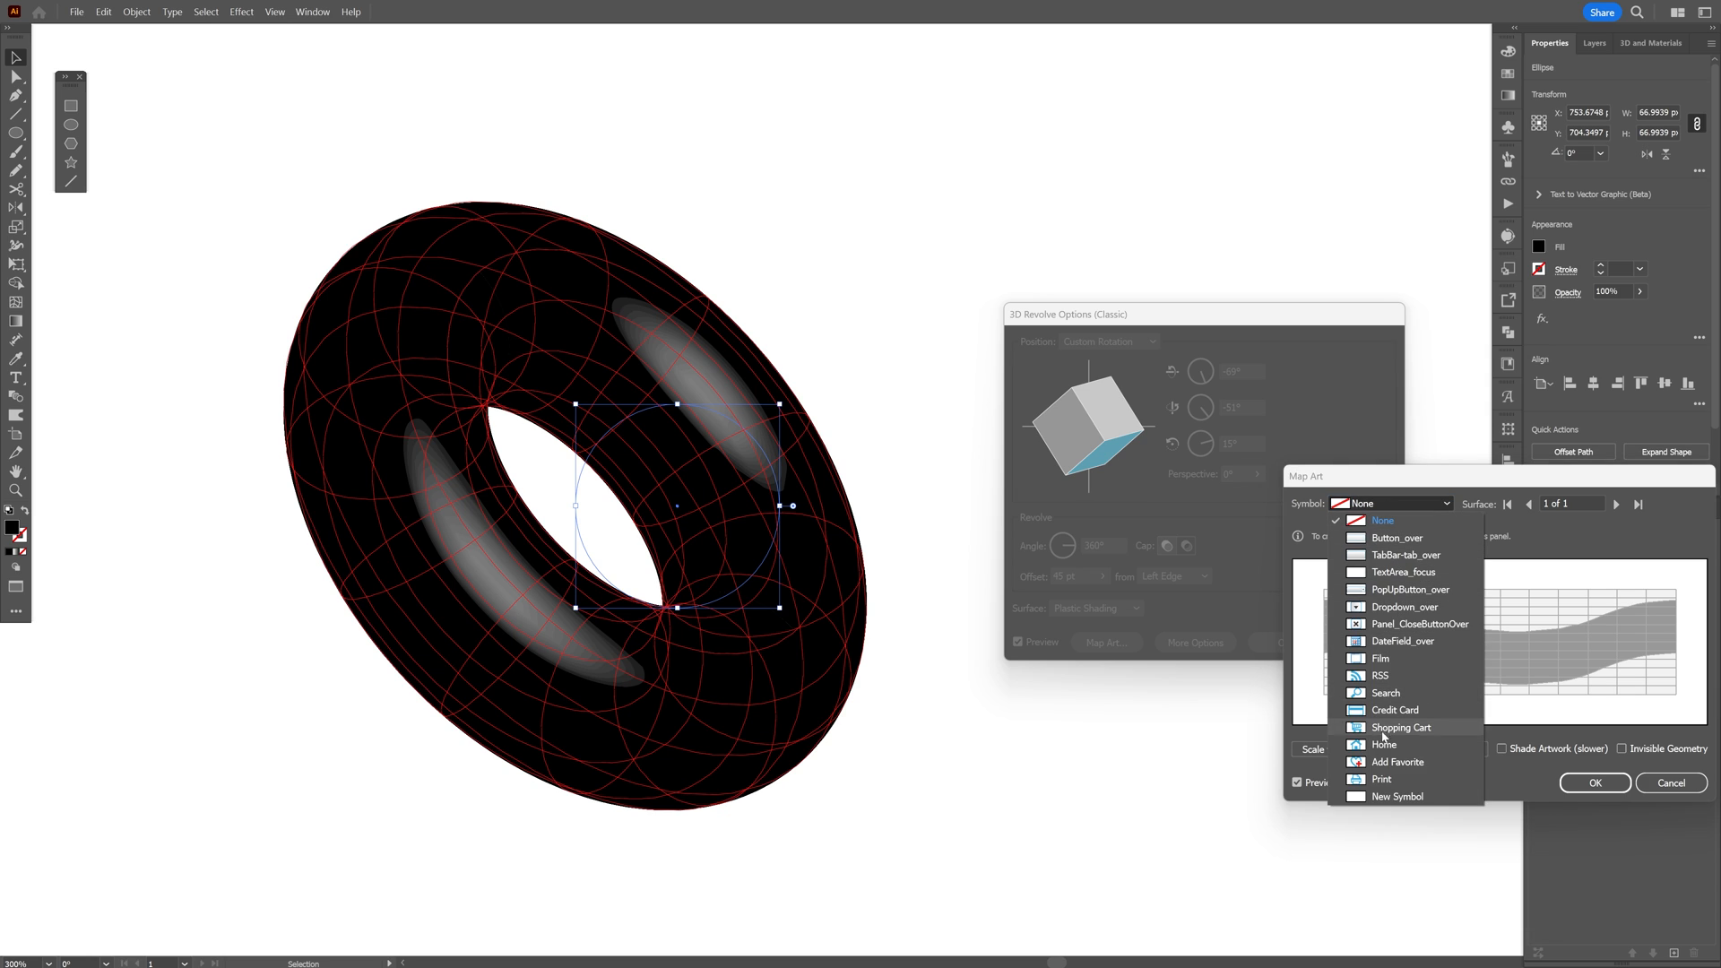
click(1395, 796)
drag(1421, 668, 1296, 707)
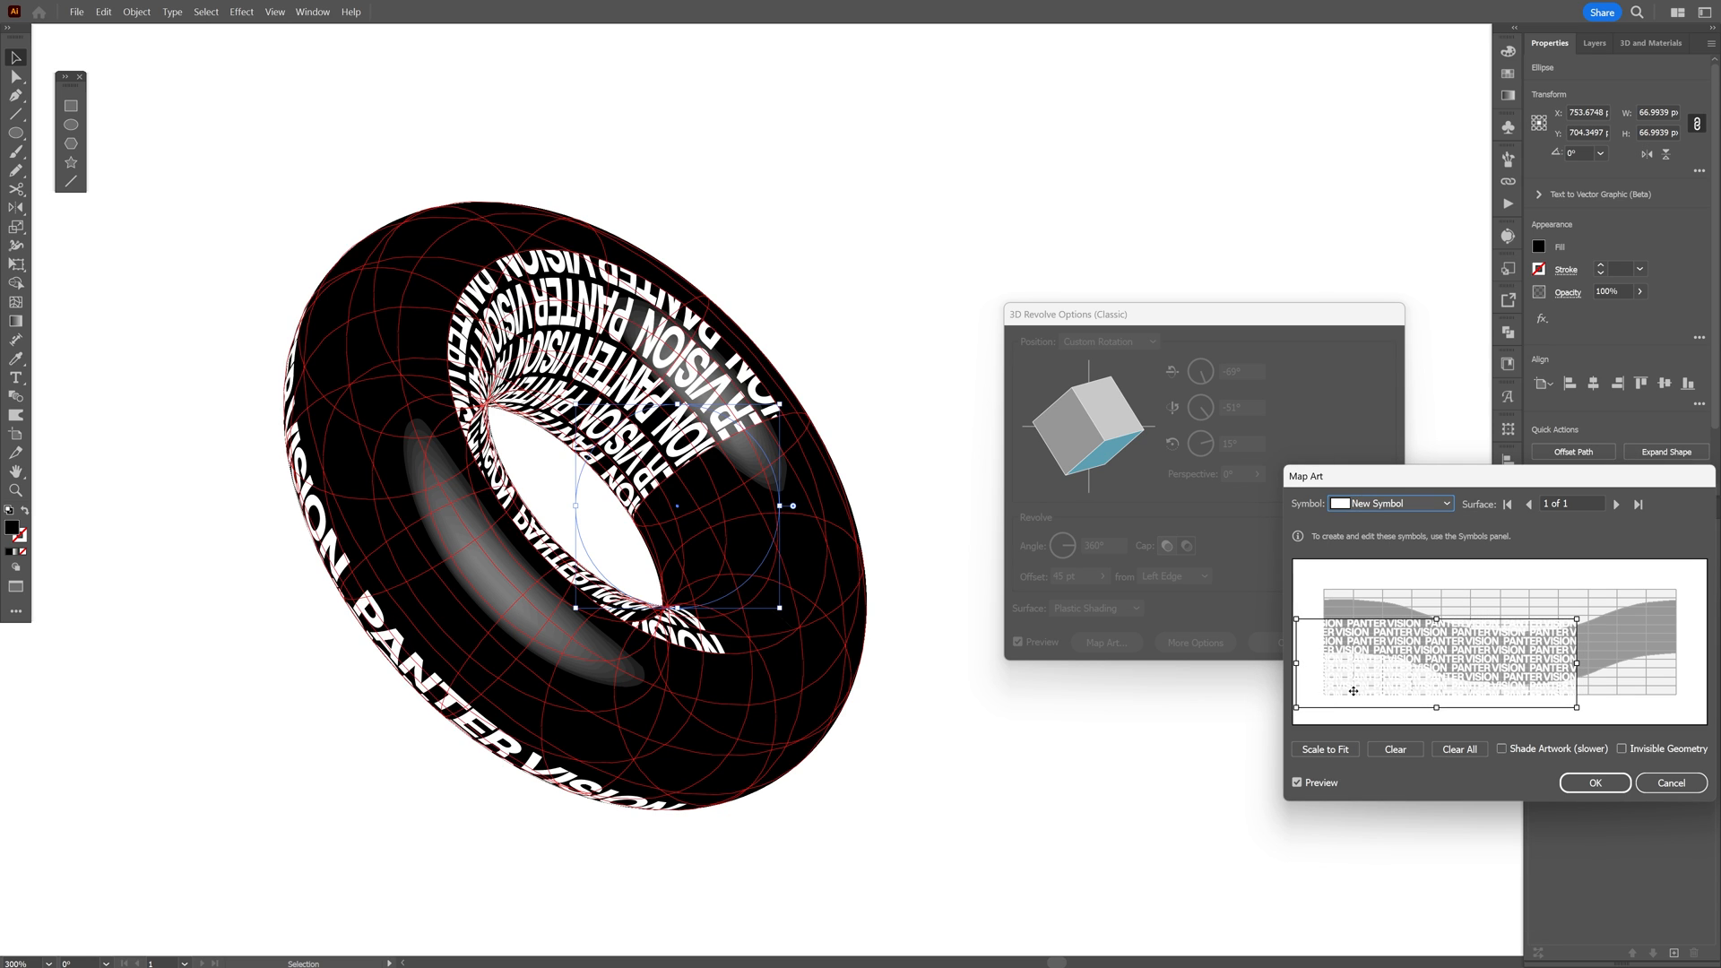
drag(1578, 619, 1703, 566)
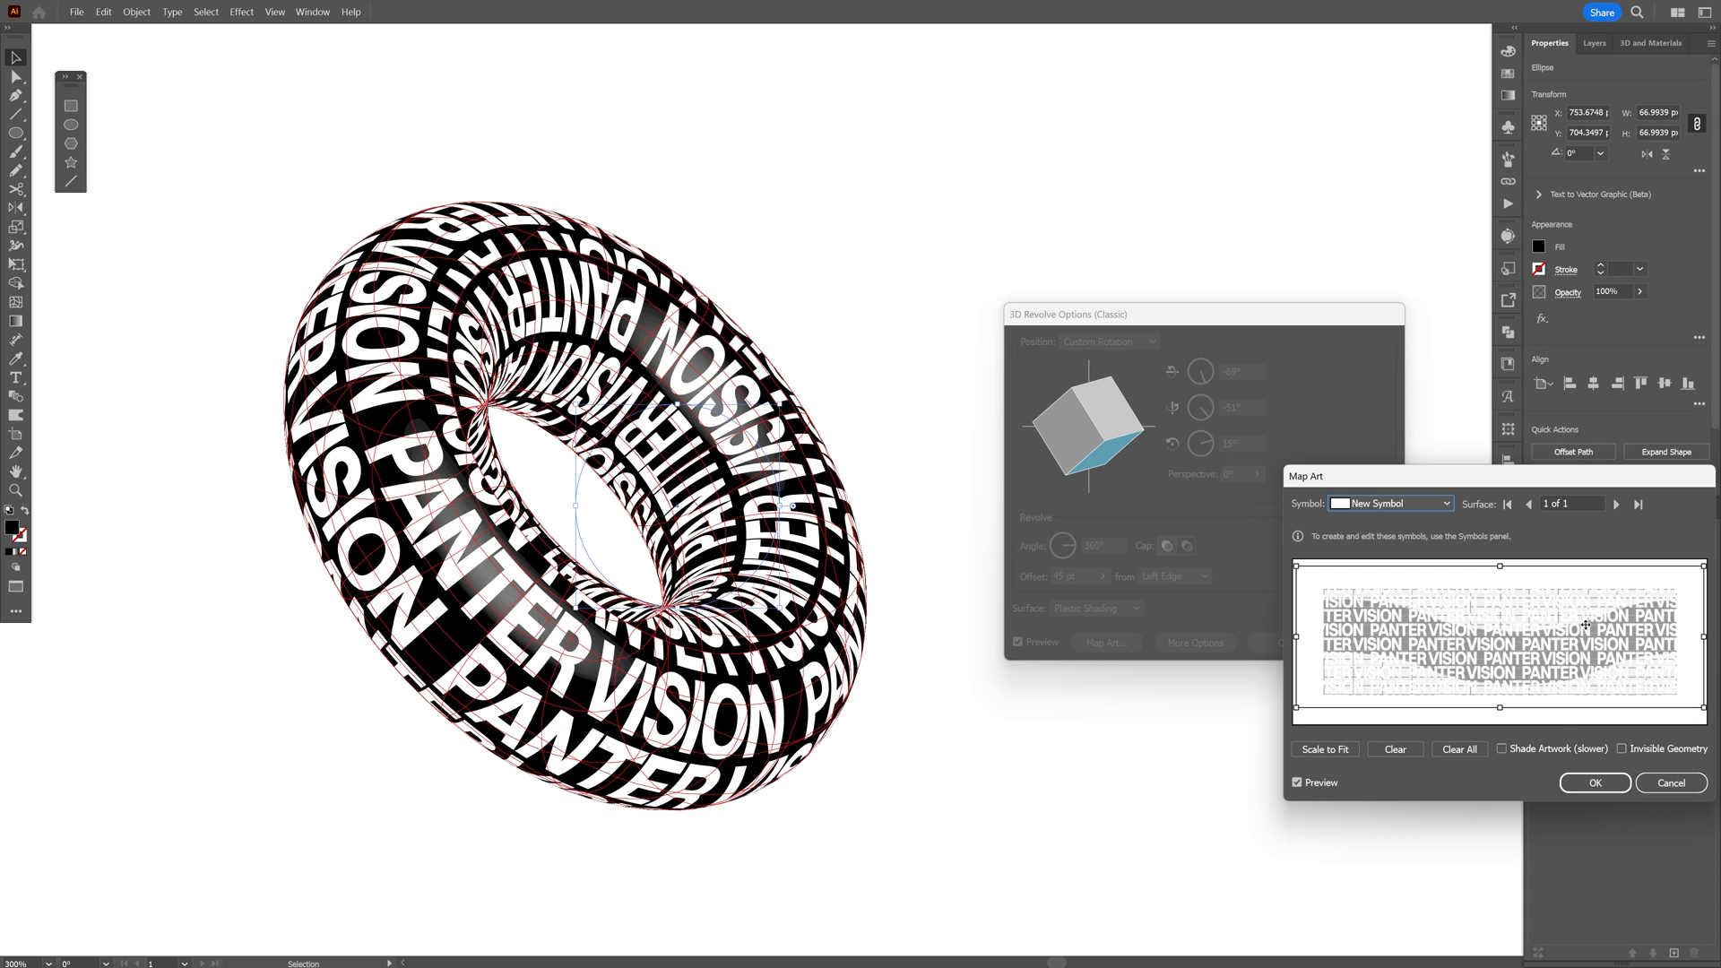
click(1583, 784)
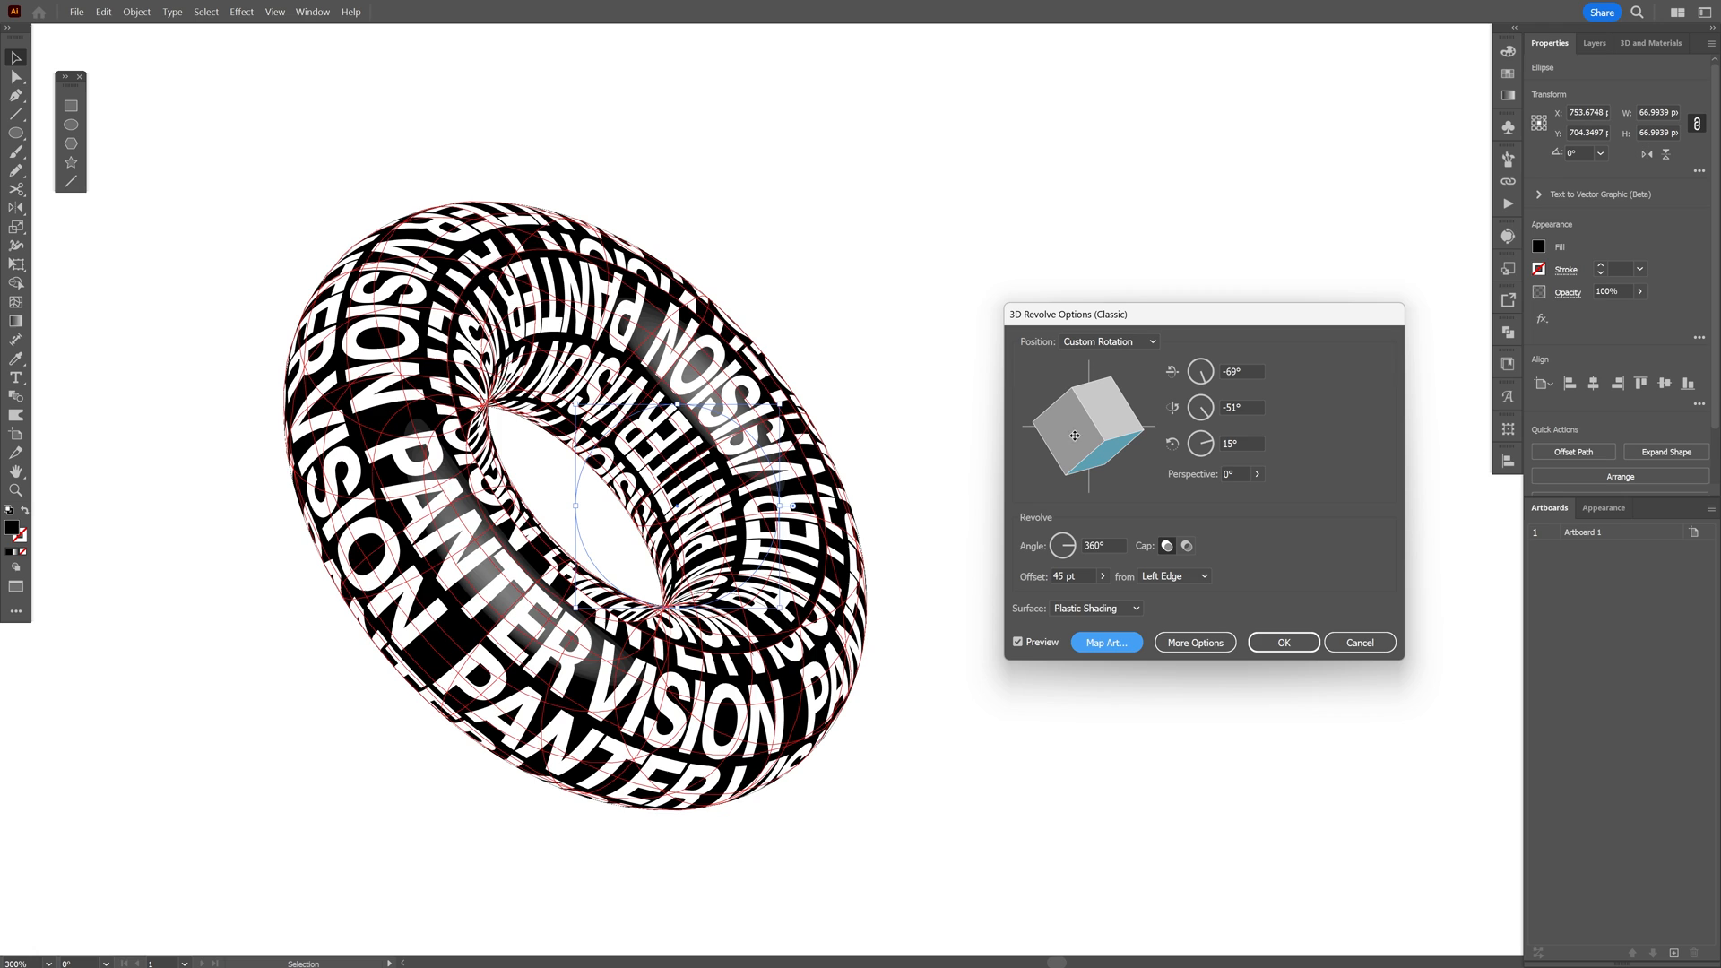
- Rotate the ring to about -77°, -51°, 20°, then shift the mapped text down and reduce its height slightly
drag(1074, 436, 1096, 421)
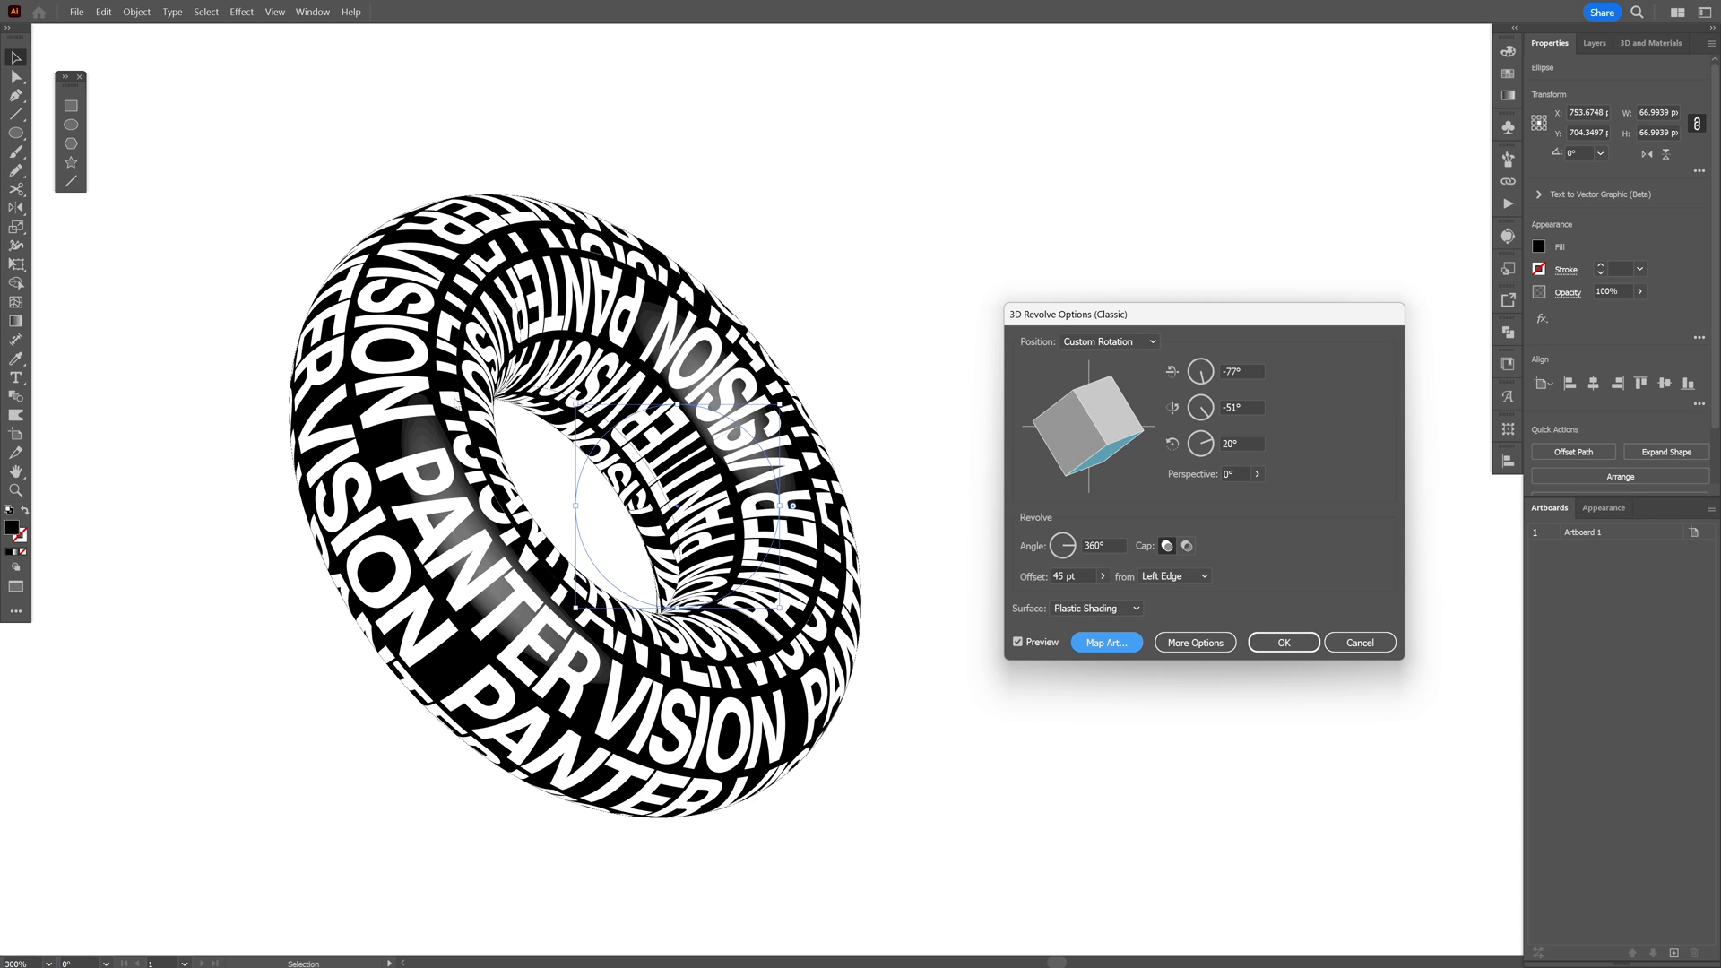
click(1106, 643)
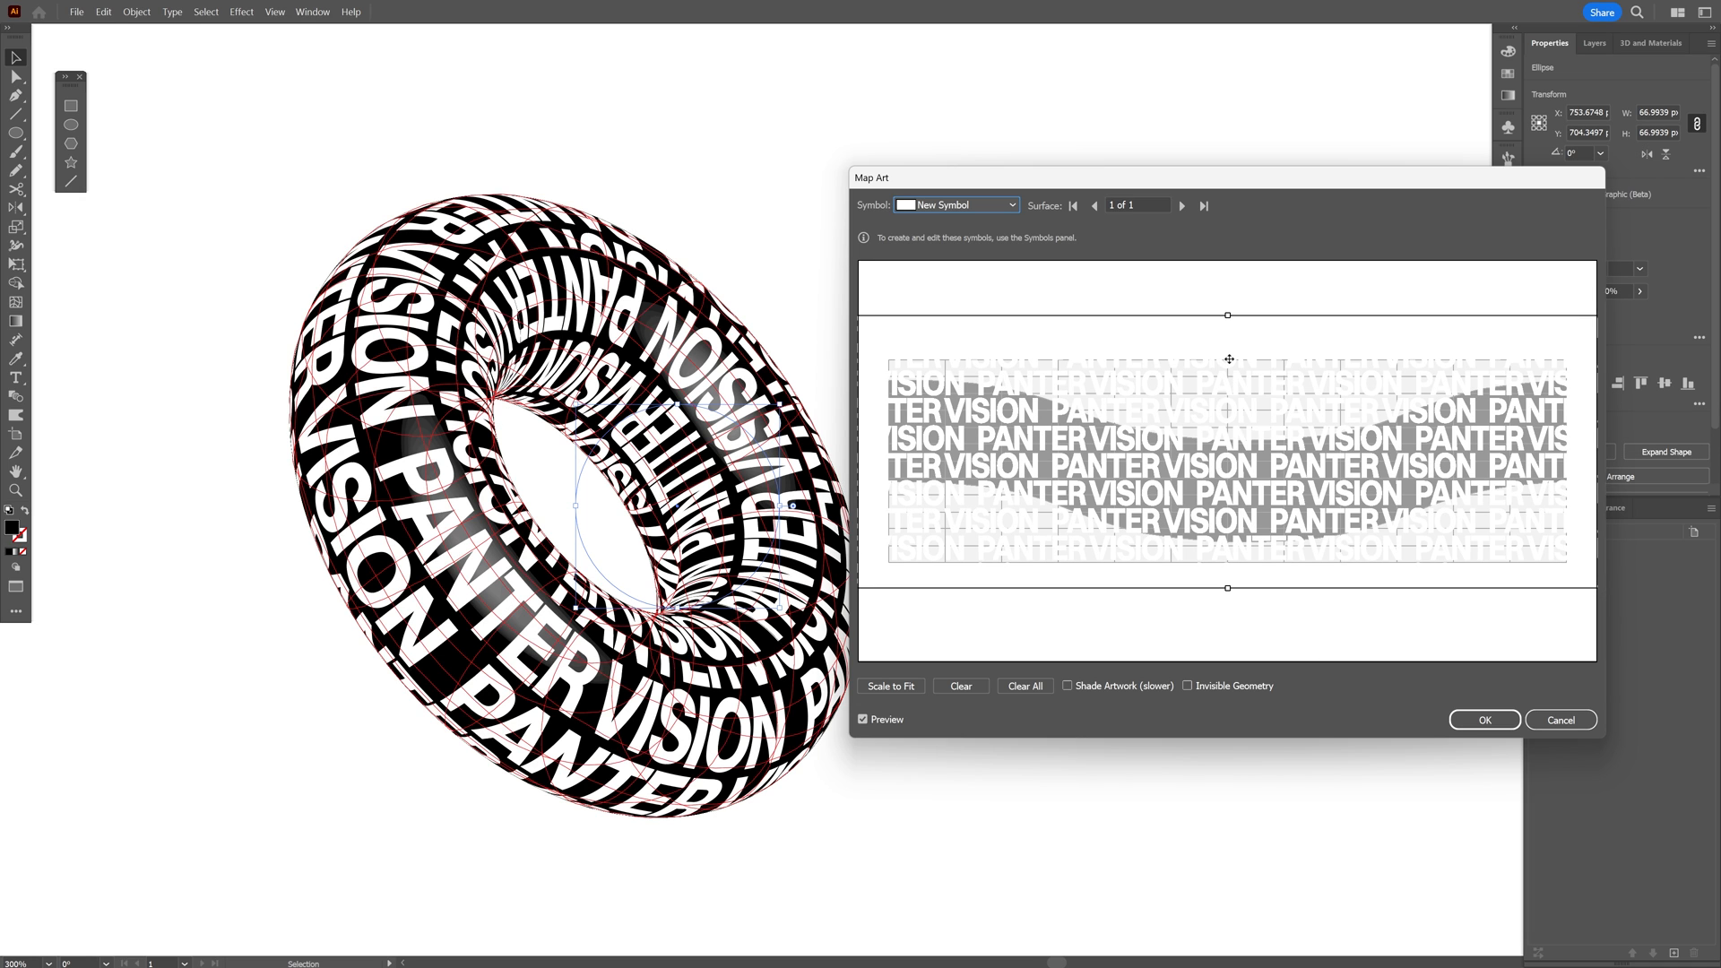
drag(1229, 359, 1226, 384)
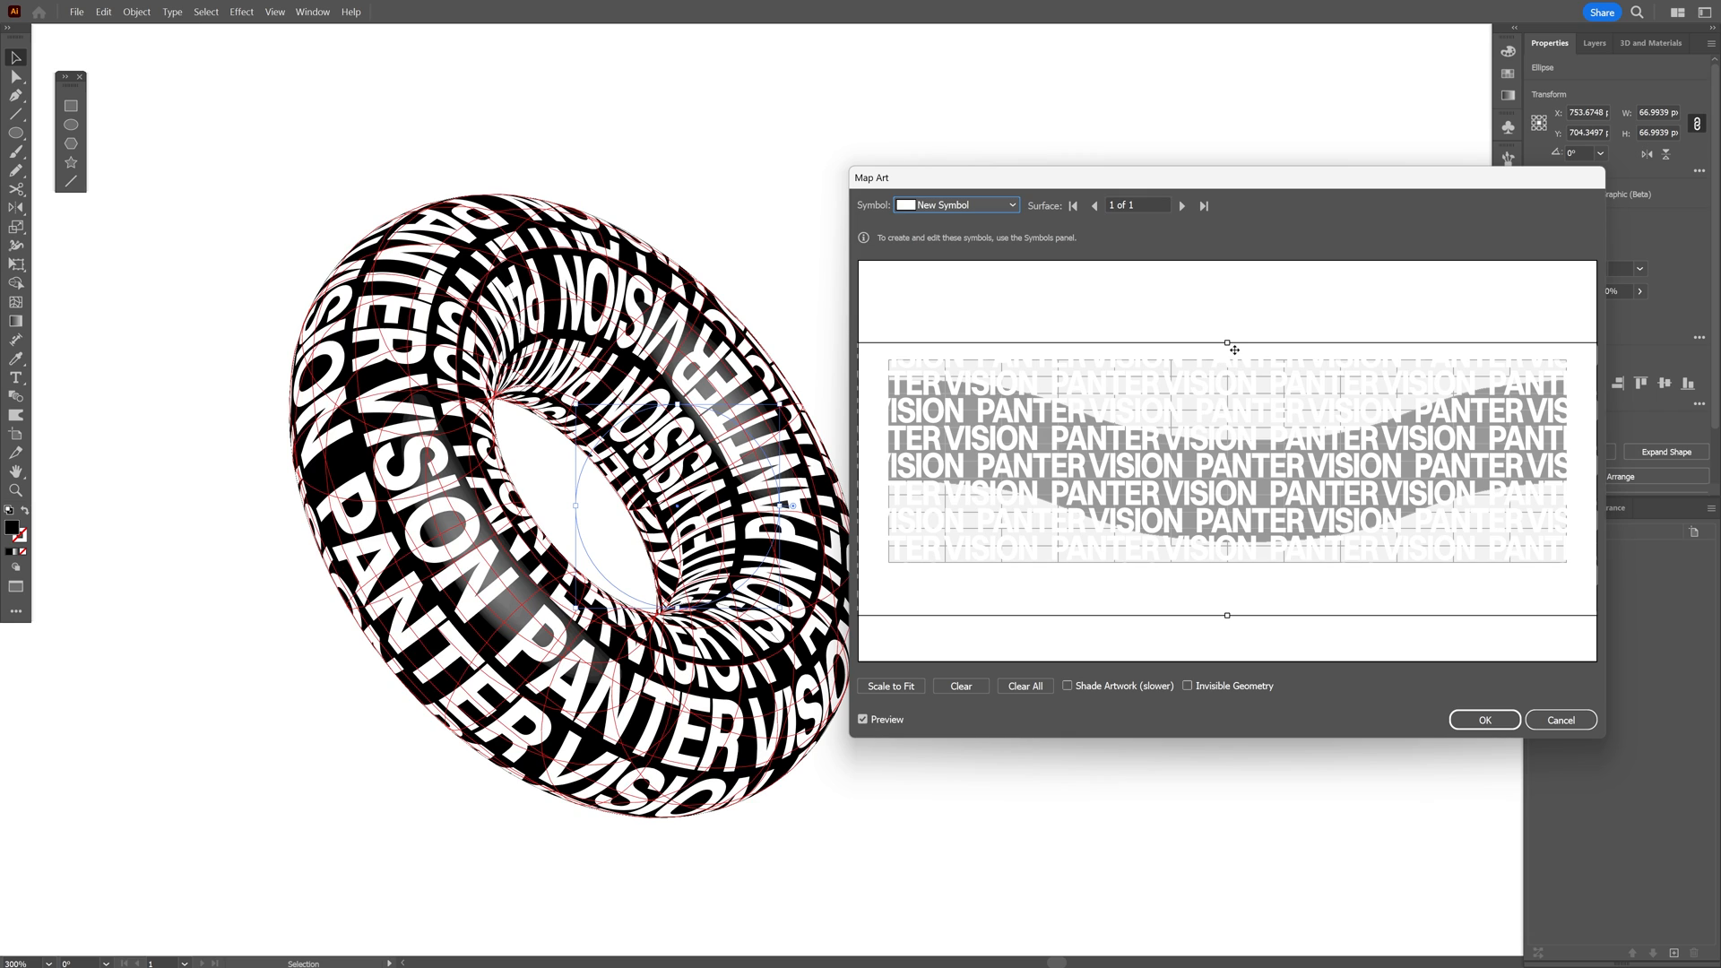
drag(1229, 343, 1229, 362)
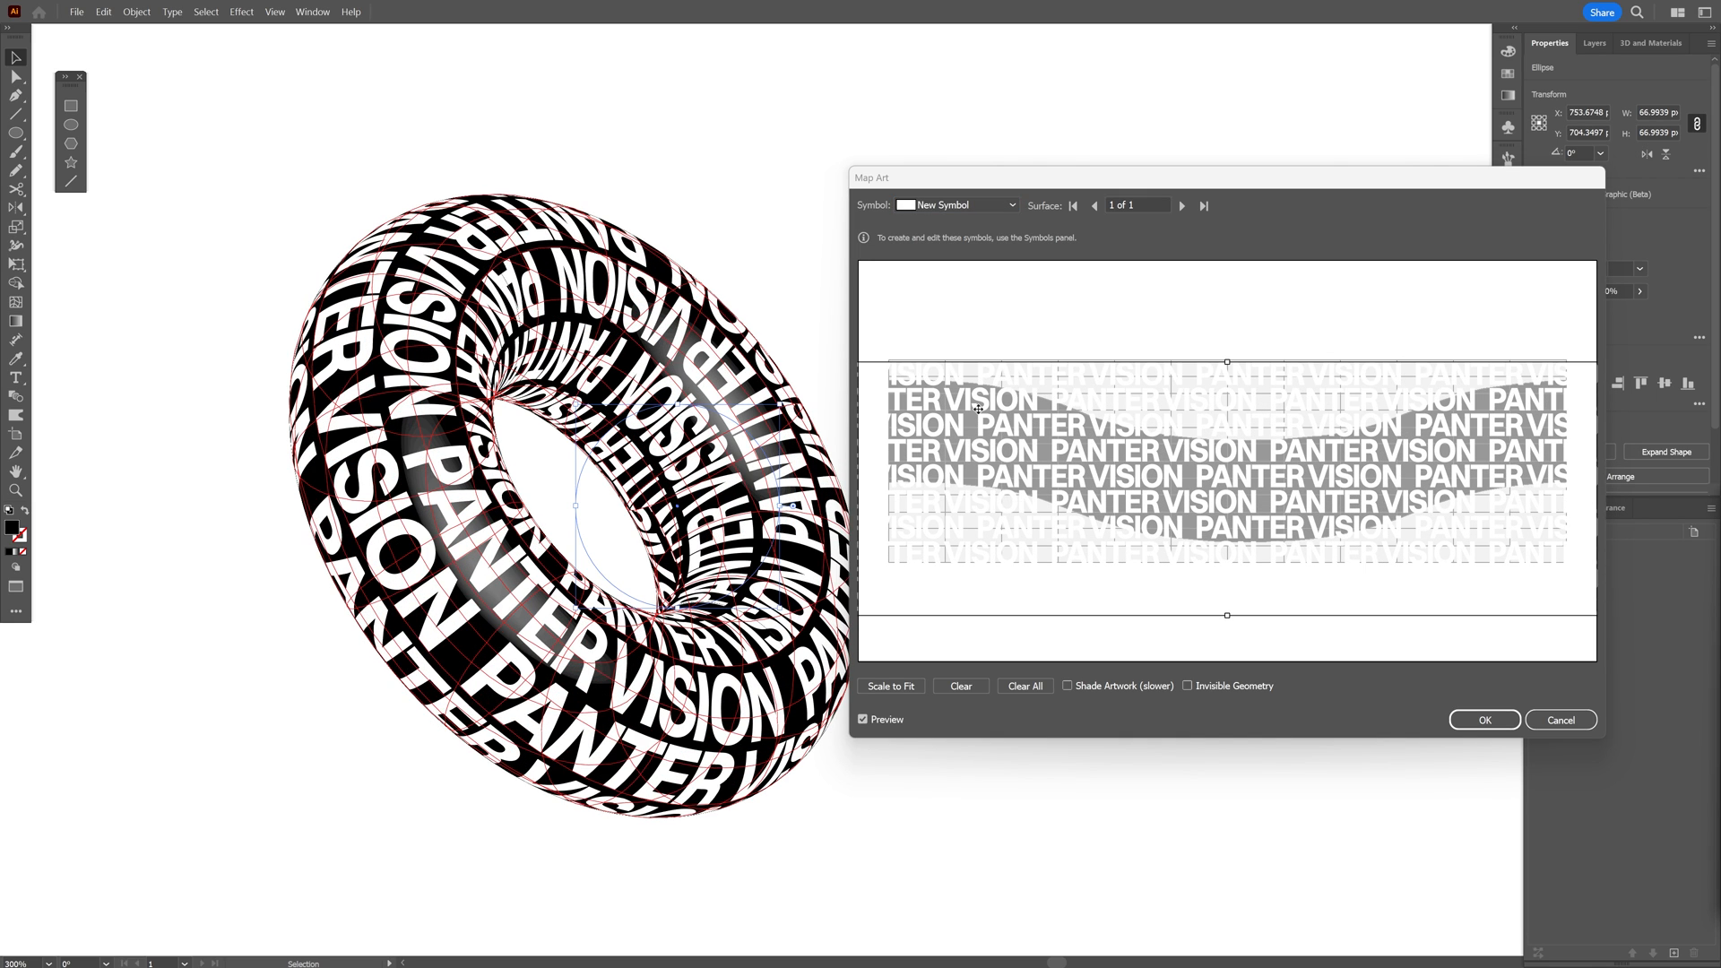
click(1509, 728)
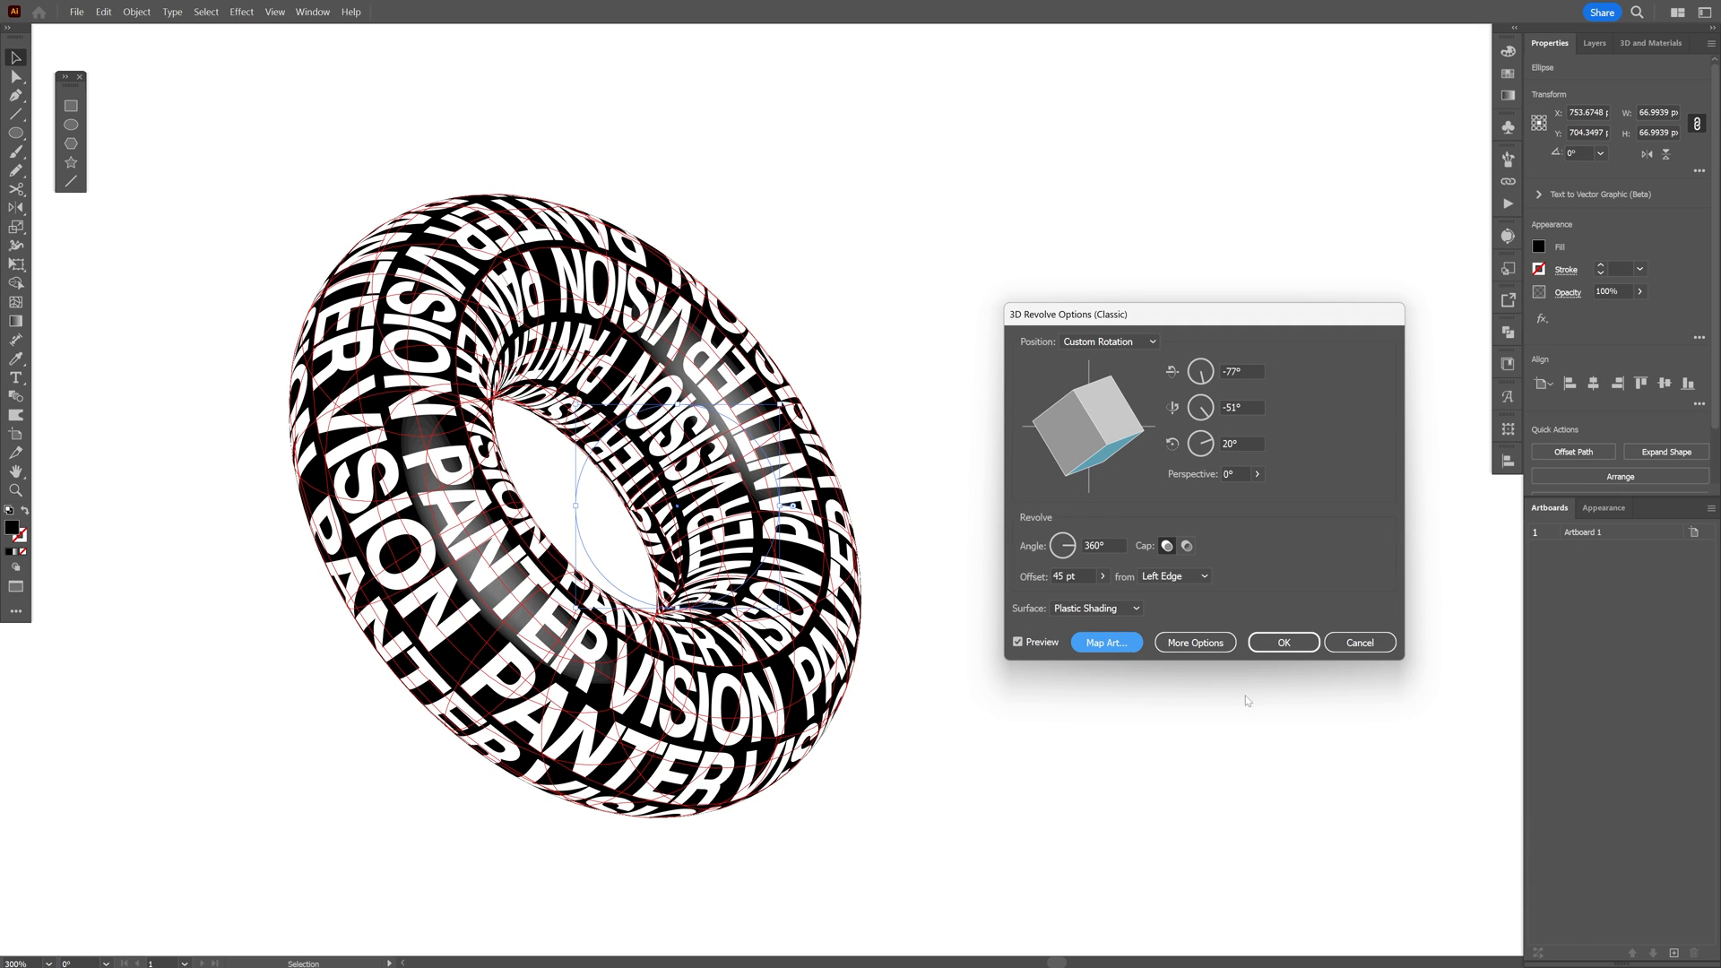
click(1283, 642)
- Duplicate the text-wrapped ring and place the copy beside the original
key(ctrl+minus)
drag(536, 539, 1029, 538)
scroll(833, 471, up, 1)
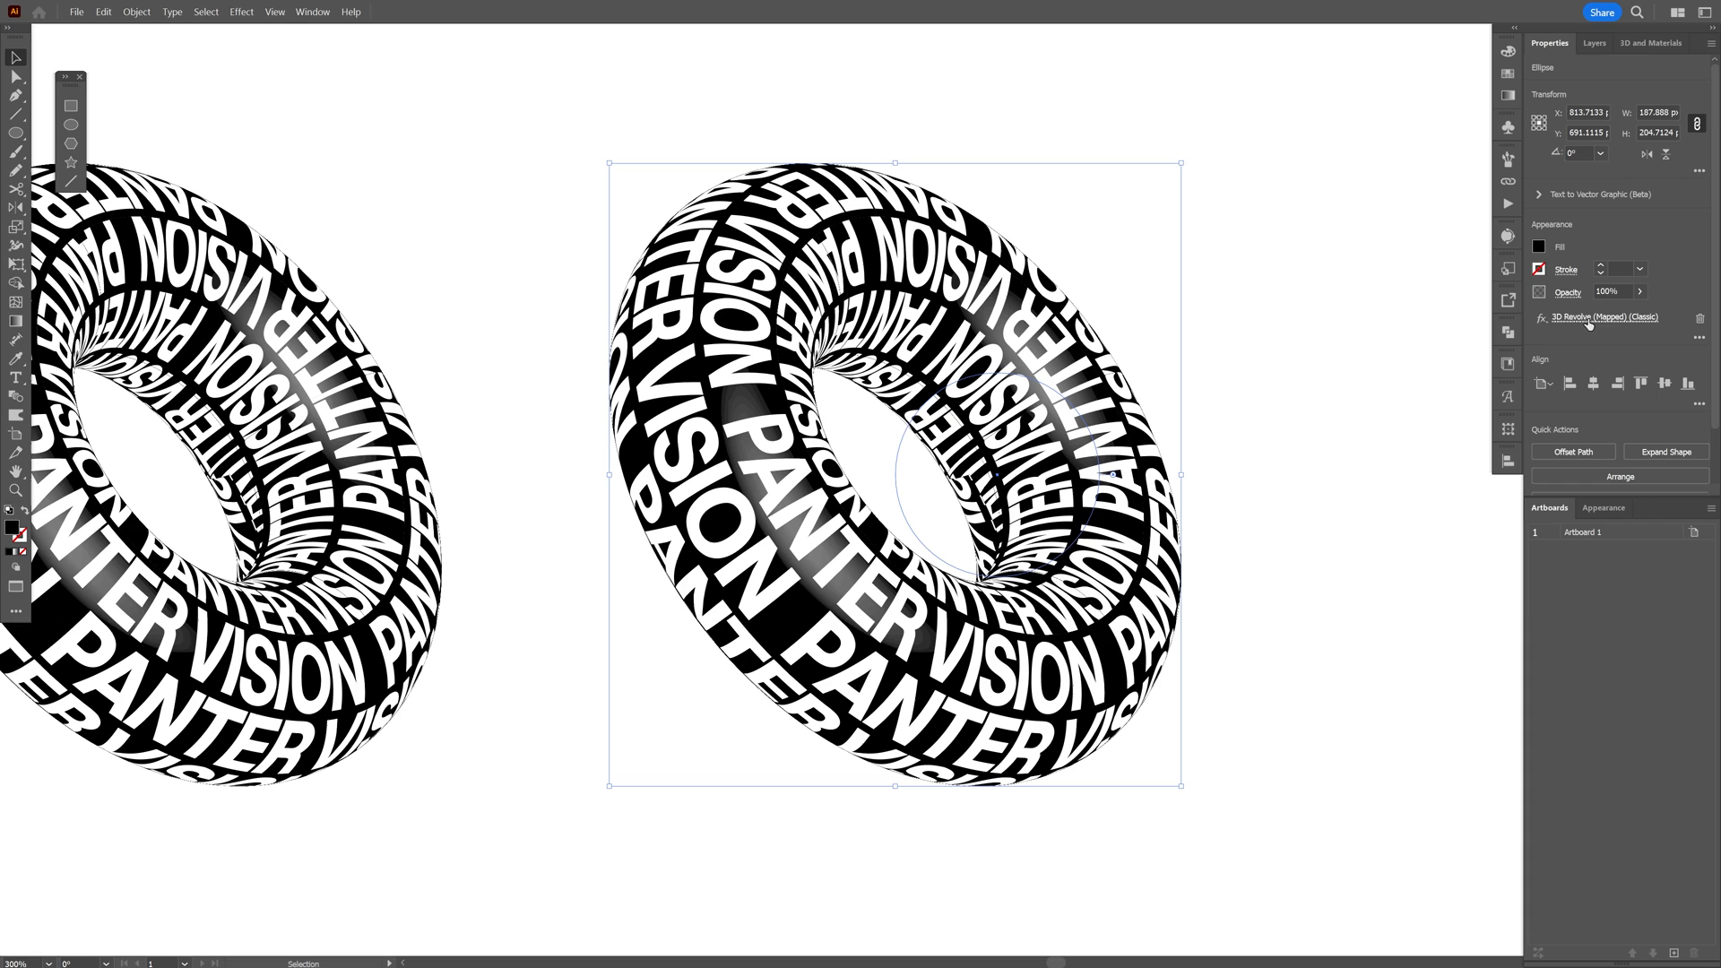
- Edit the copied ring's 3D Revolve effect, lowering its Z-axis rotation until the ring leans the opposite way
click(1594, 319)
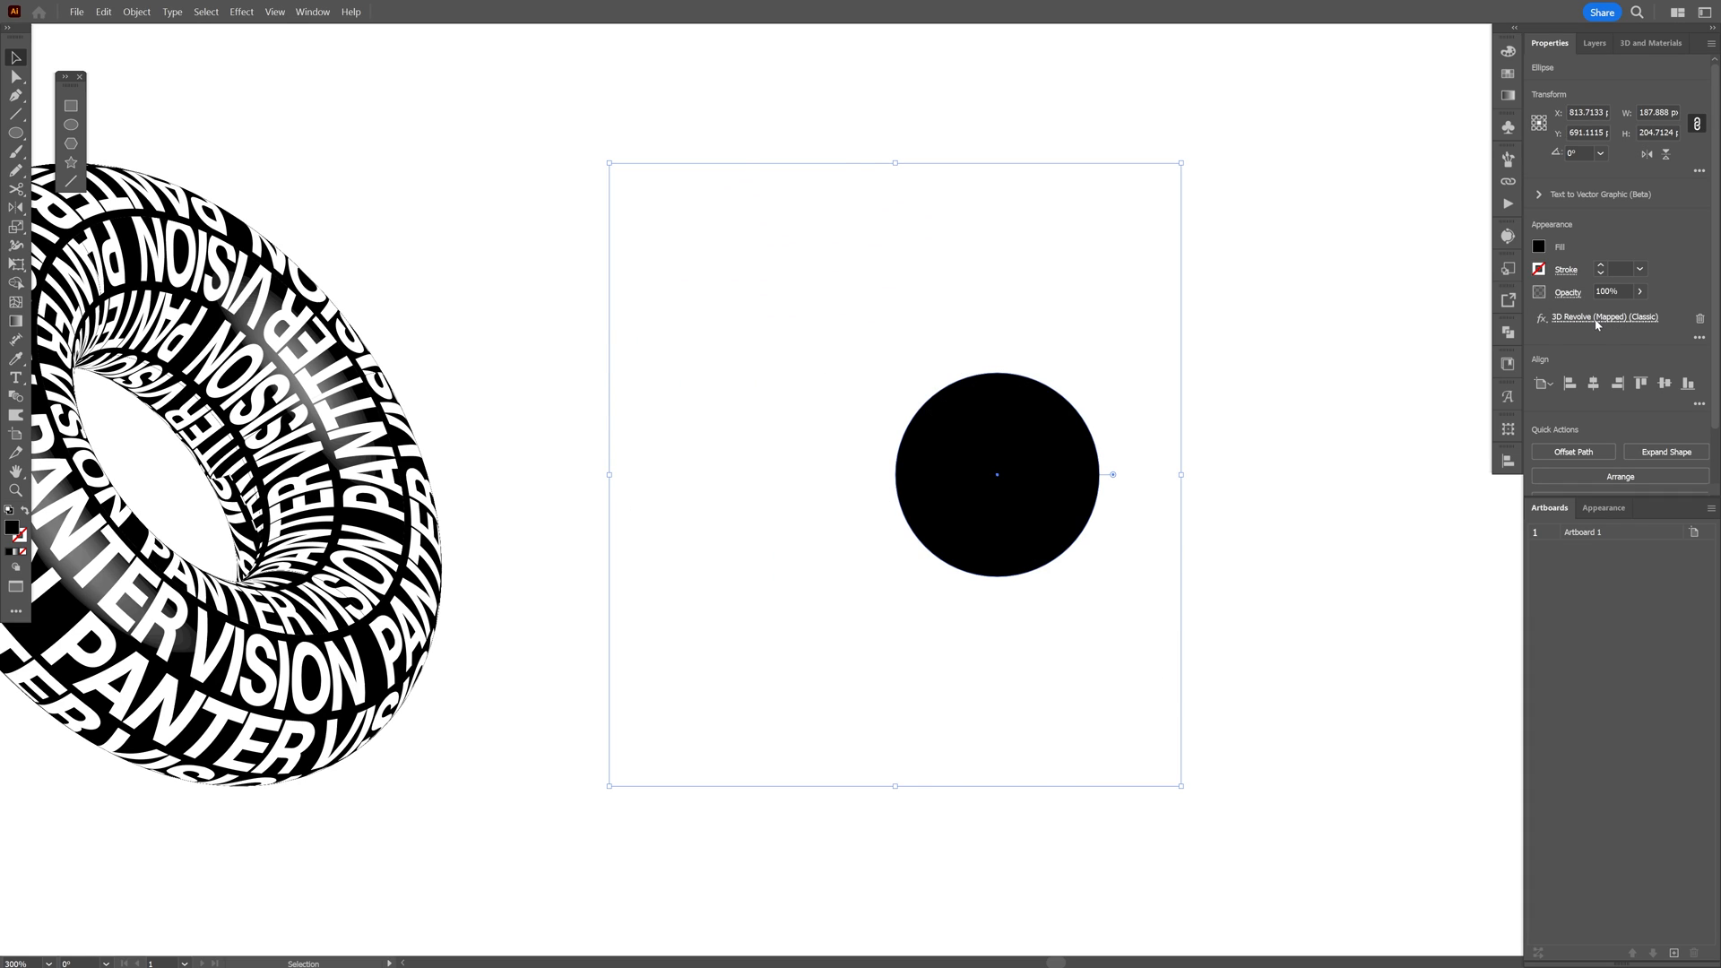
drag(1249, 290, 1393, 294)
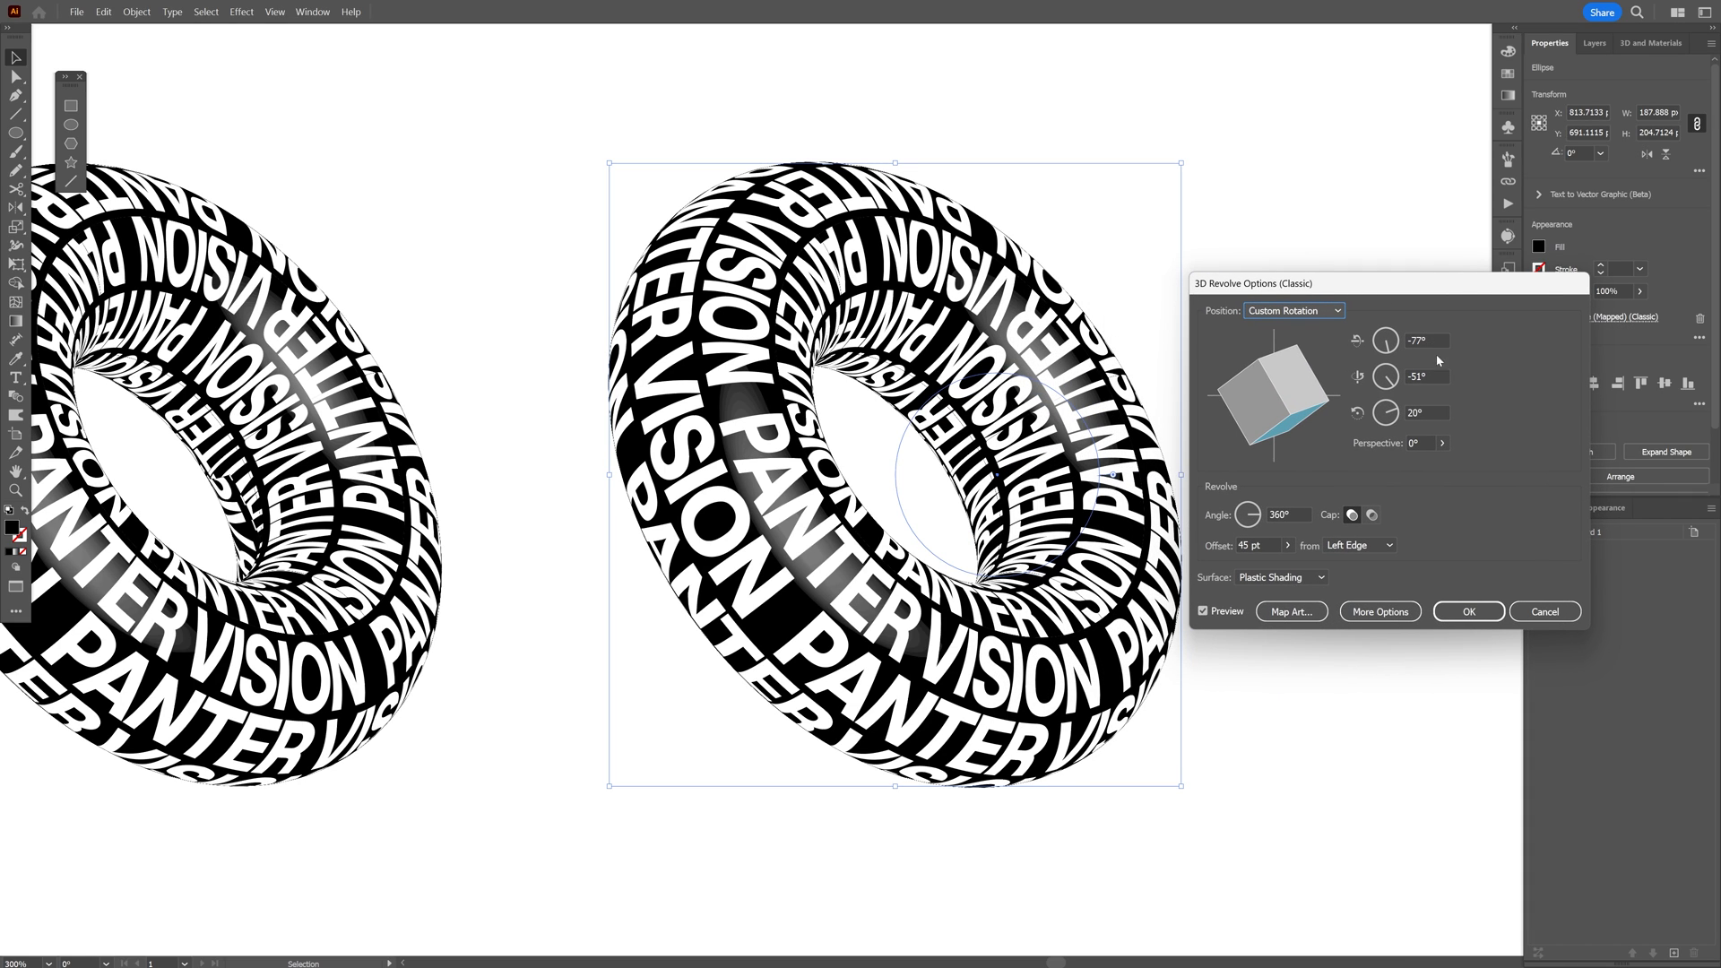
click(1423, 412)
text(11)
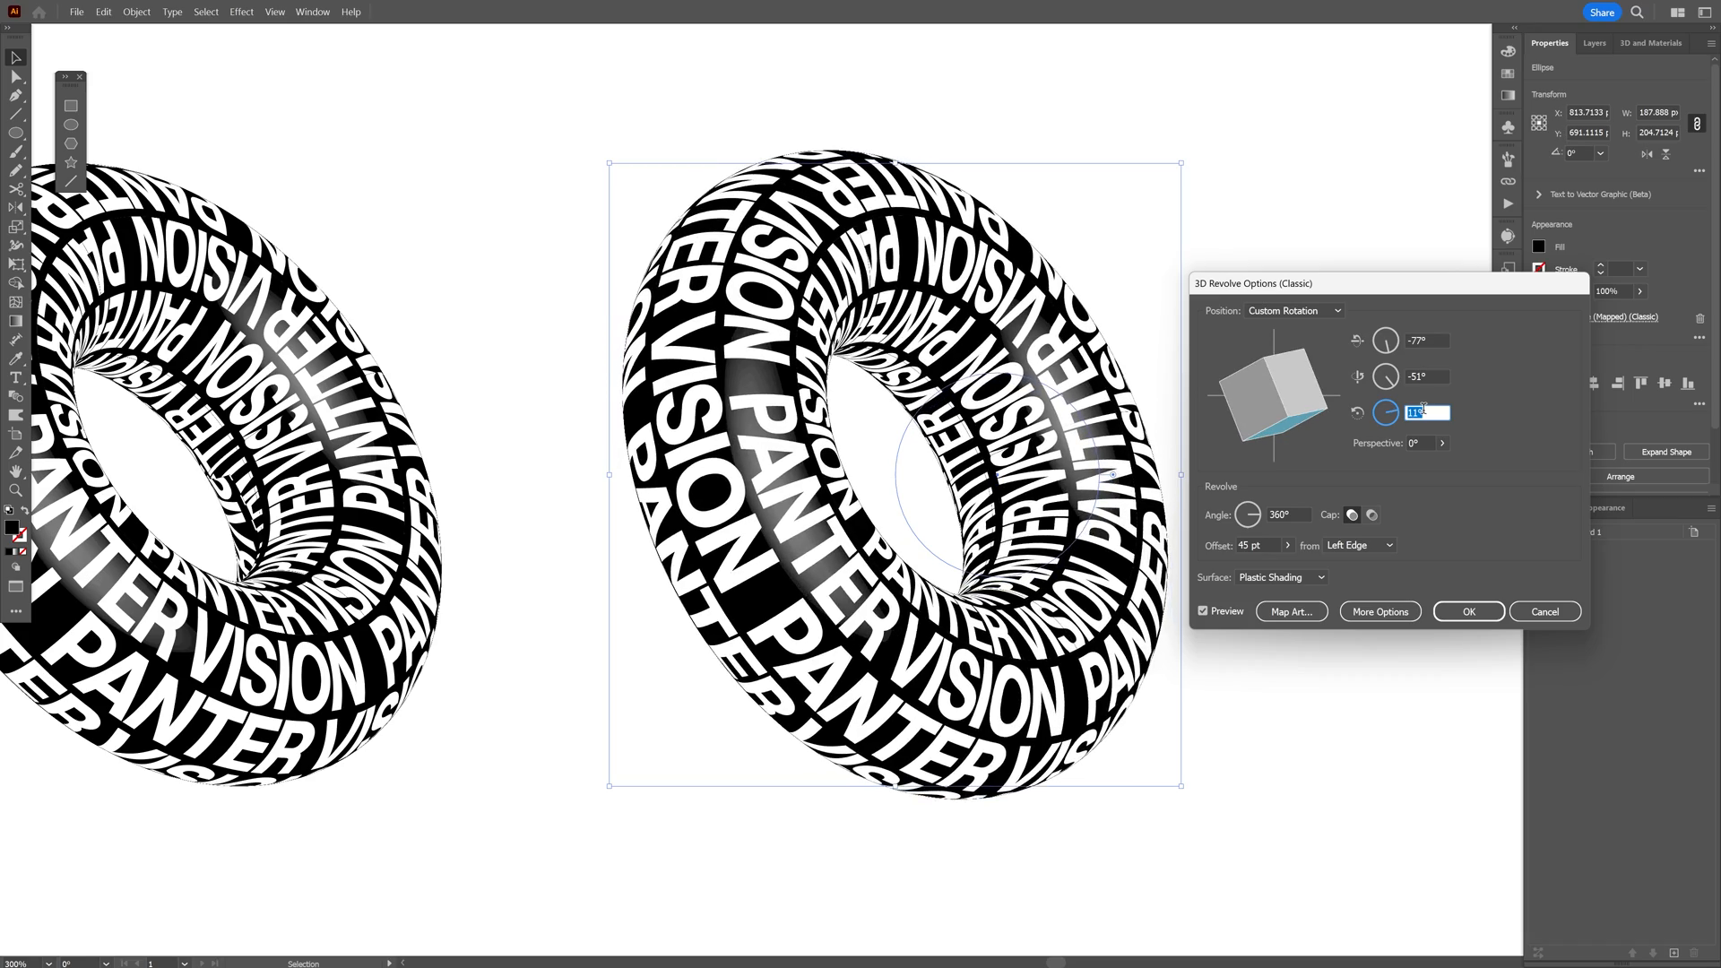
key(shift+Down)
key(shift+Down)
key(shift+Down)
key(shift+Down)
key(shift+Down)
key(shift+Down)
key(shift+Down)
key(shift+Down)
key(shift+Down)
click(1469, 611)
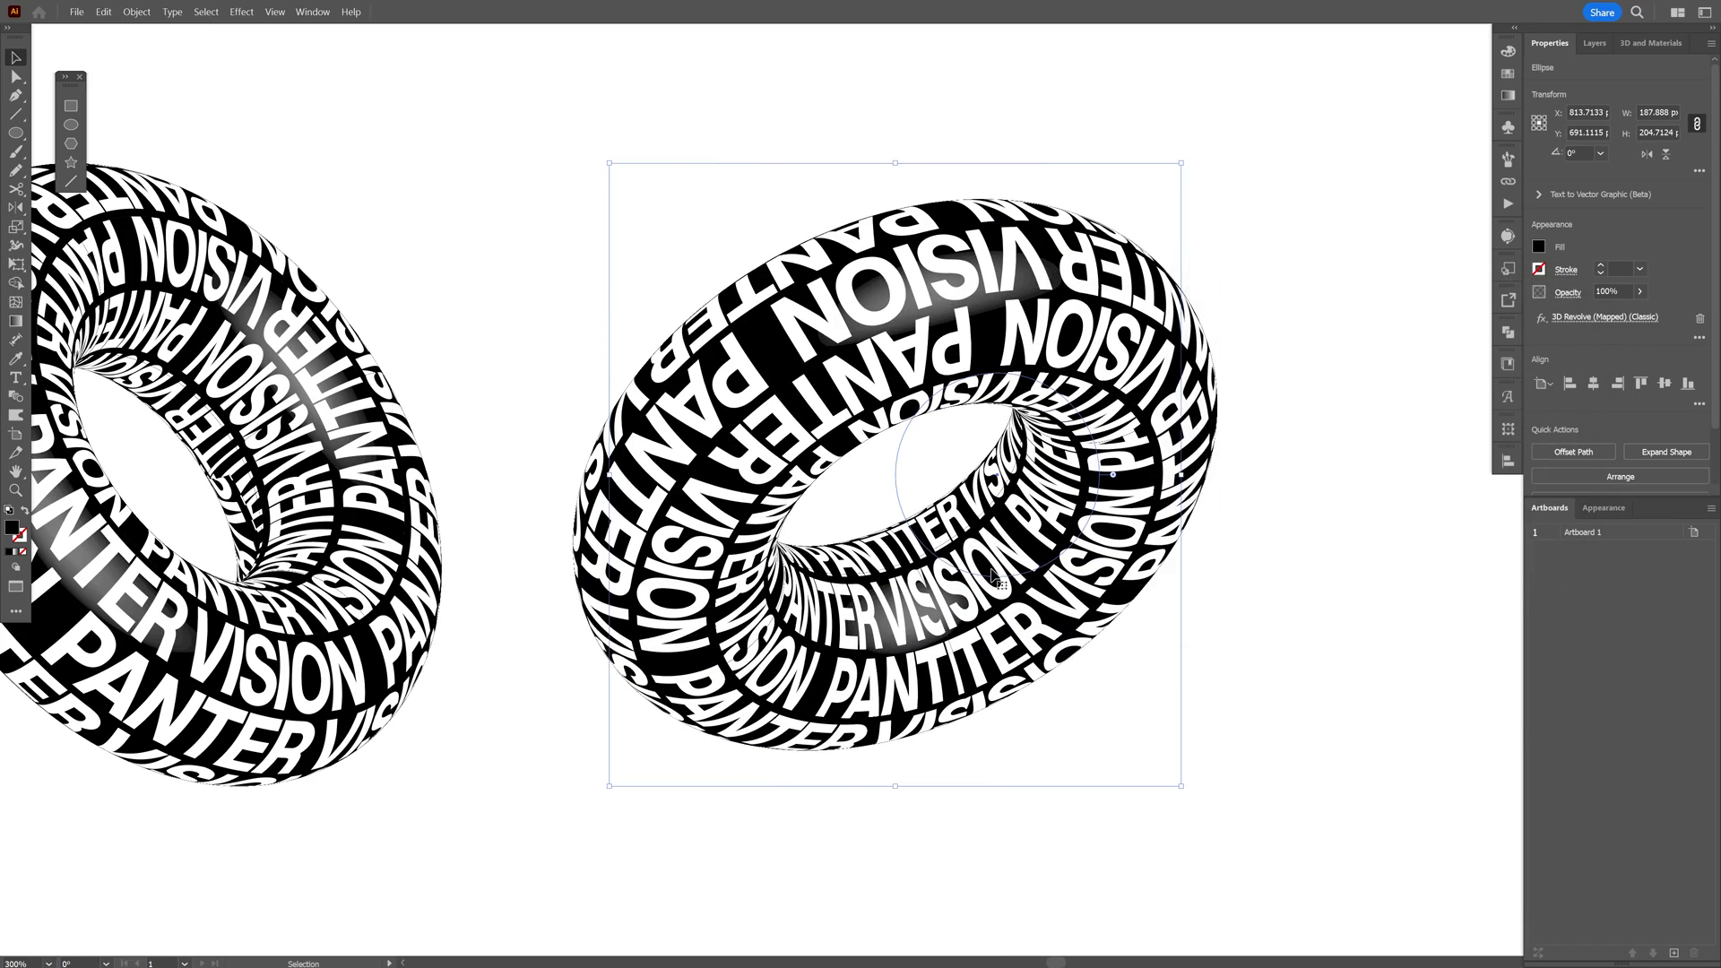
- Move the rotated ring over the original so the two overlap like chain links, and check the overlap up close
drag(902, 588, 328, 592)
click(941, 755)
drag(476, 368, 831, 389)
drag(831, 389, 824, 280)
scroll(595, 436, up, 3)
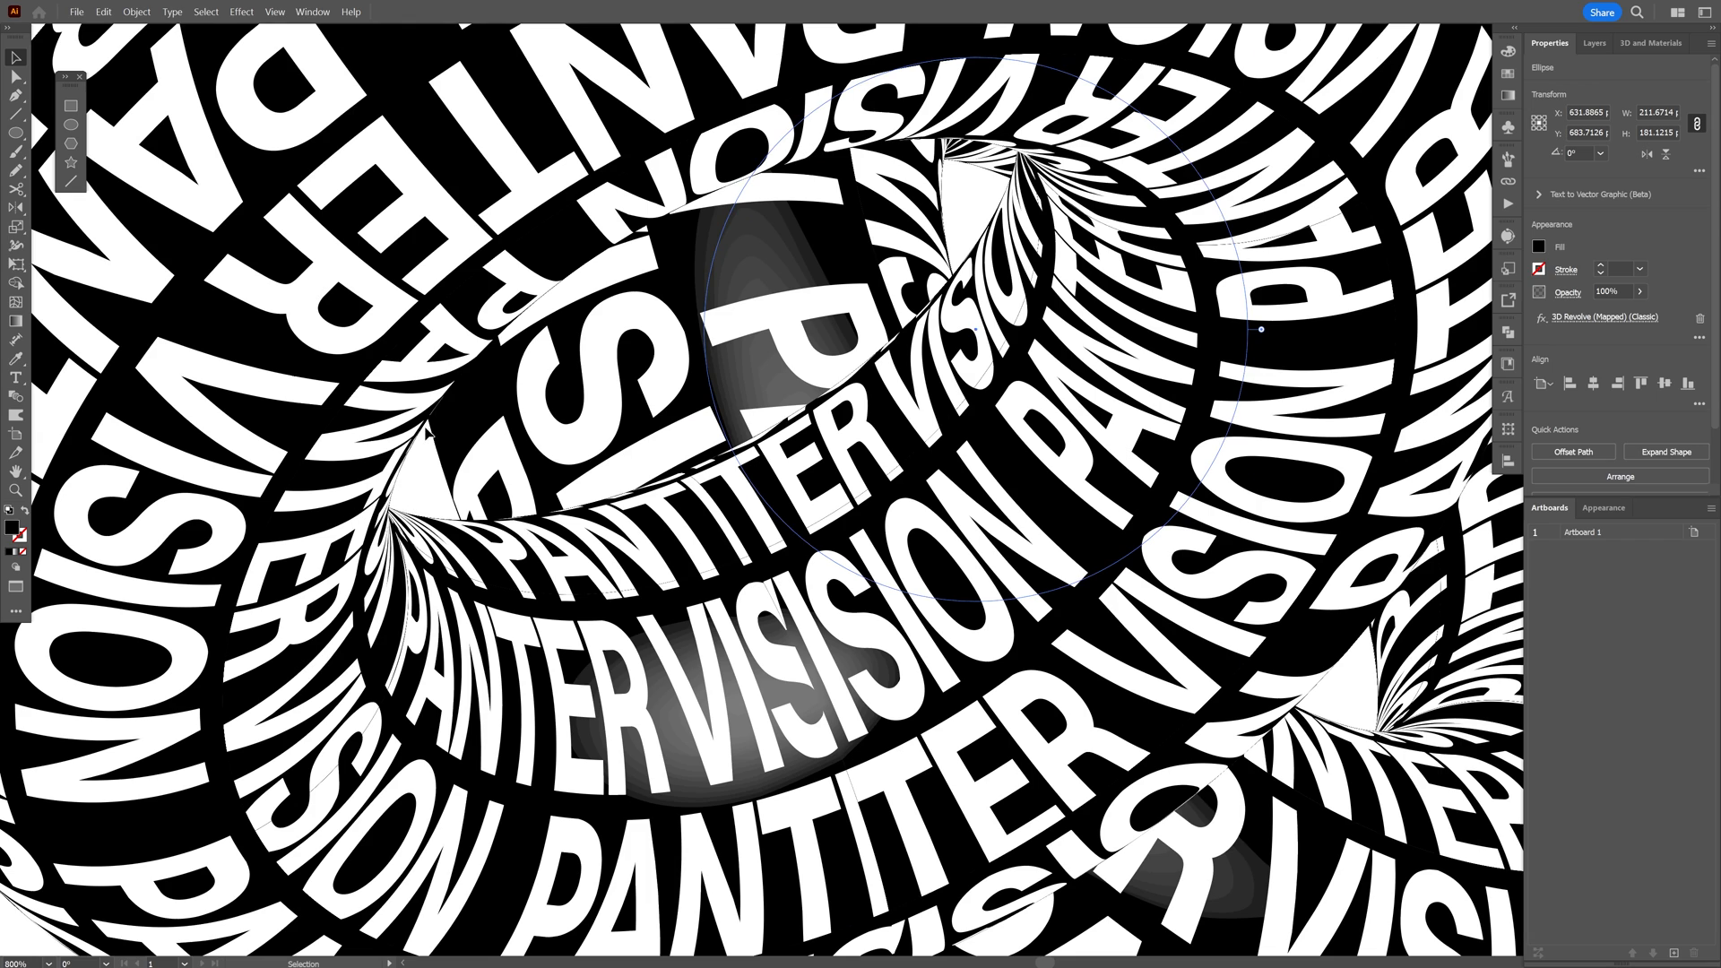
scroll(881, 642, right, 2)
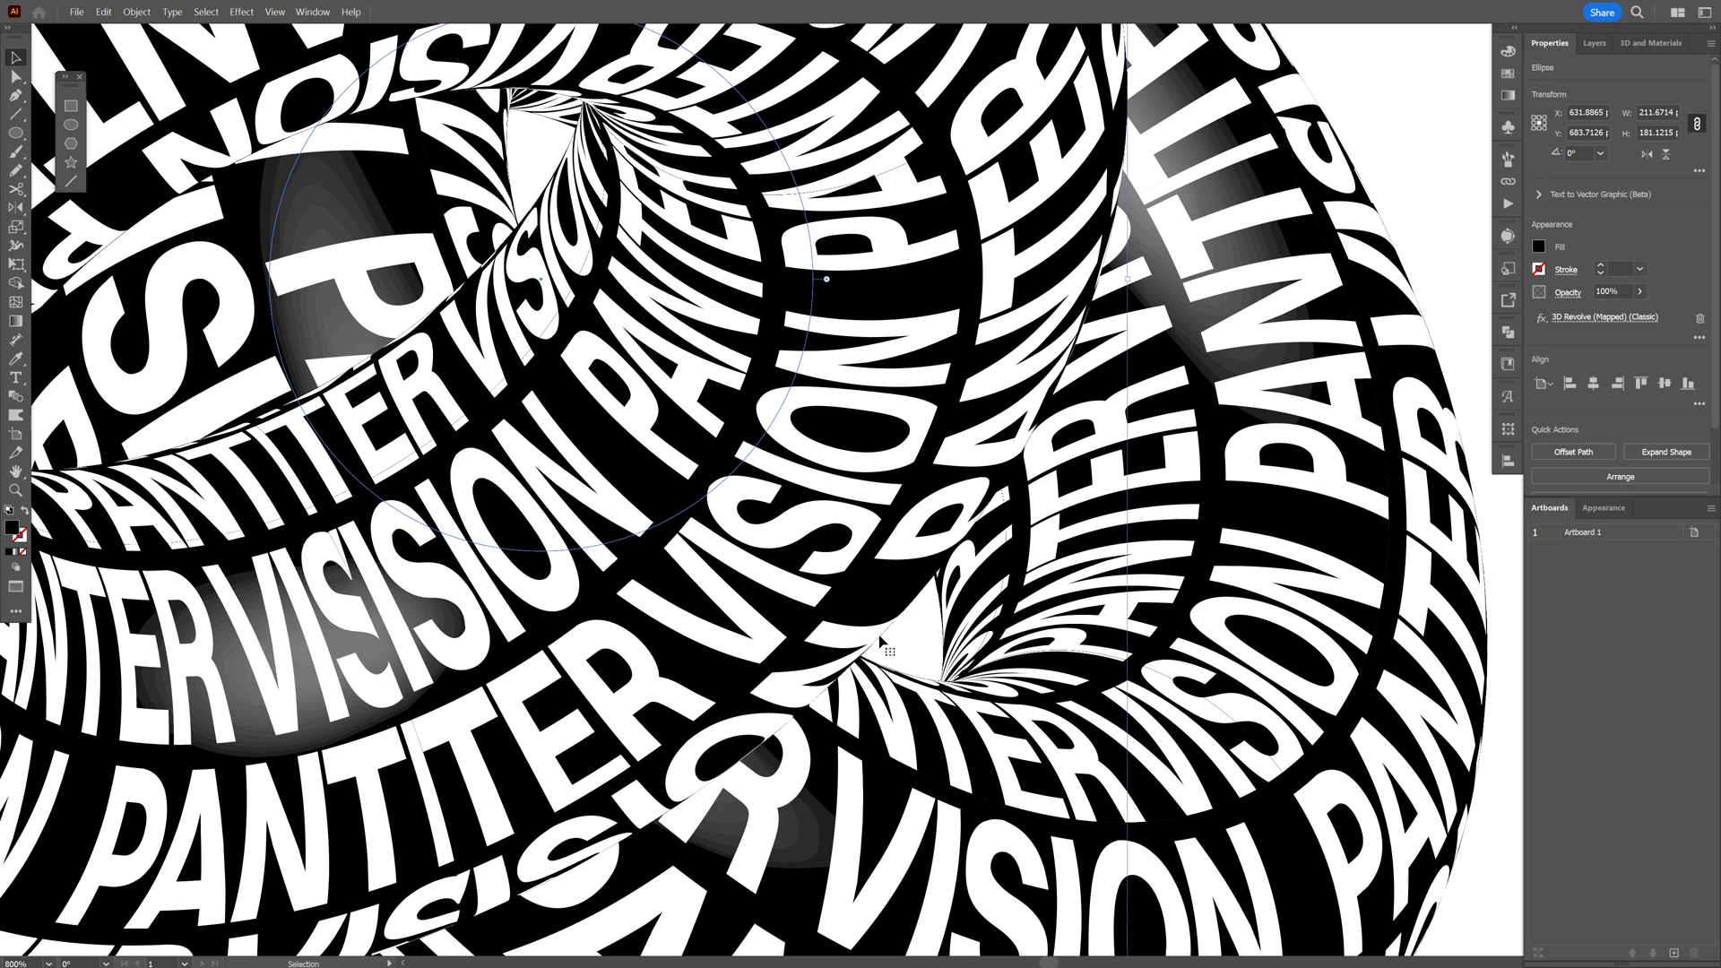
scroll(974, 507, down, 3)
click(1279, 323)
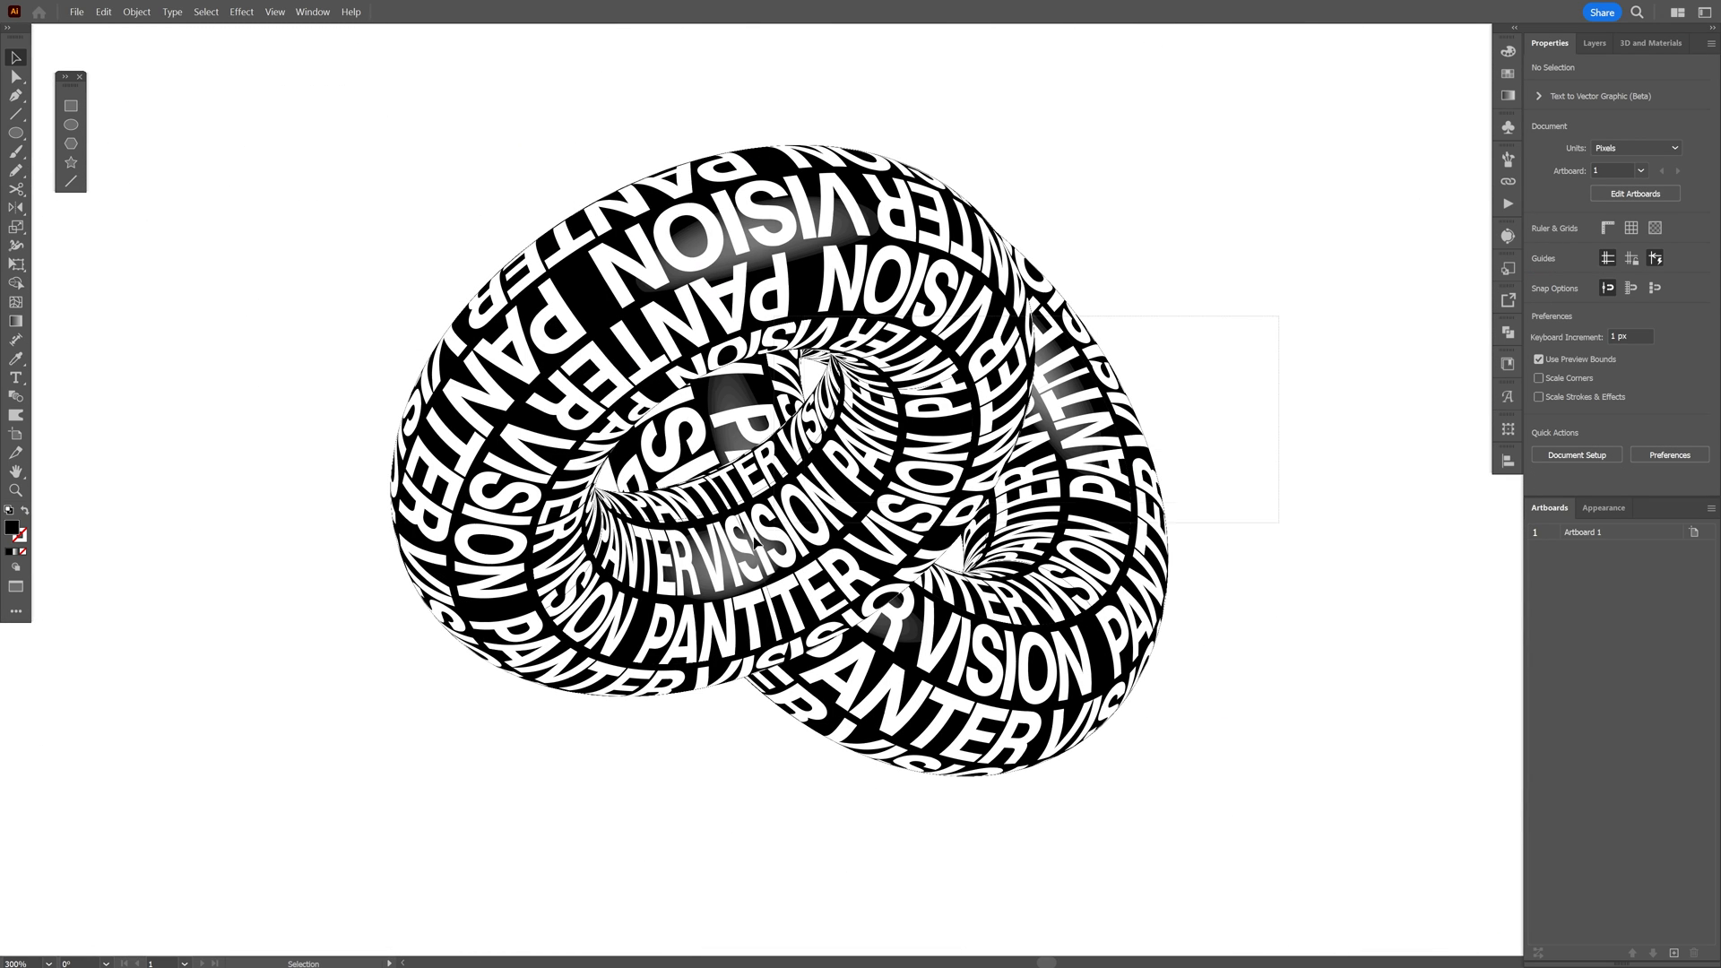
- Expand the appearance of the two text-wrapped rings and rotate the pair by about 150°
click(560, 293)
click(136, 11)
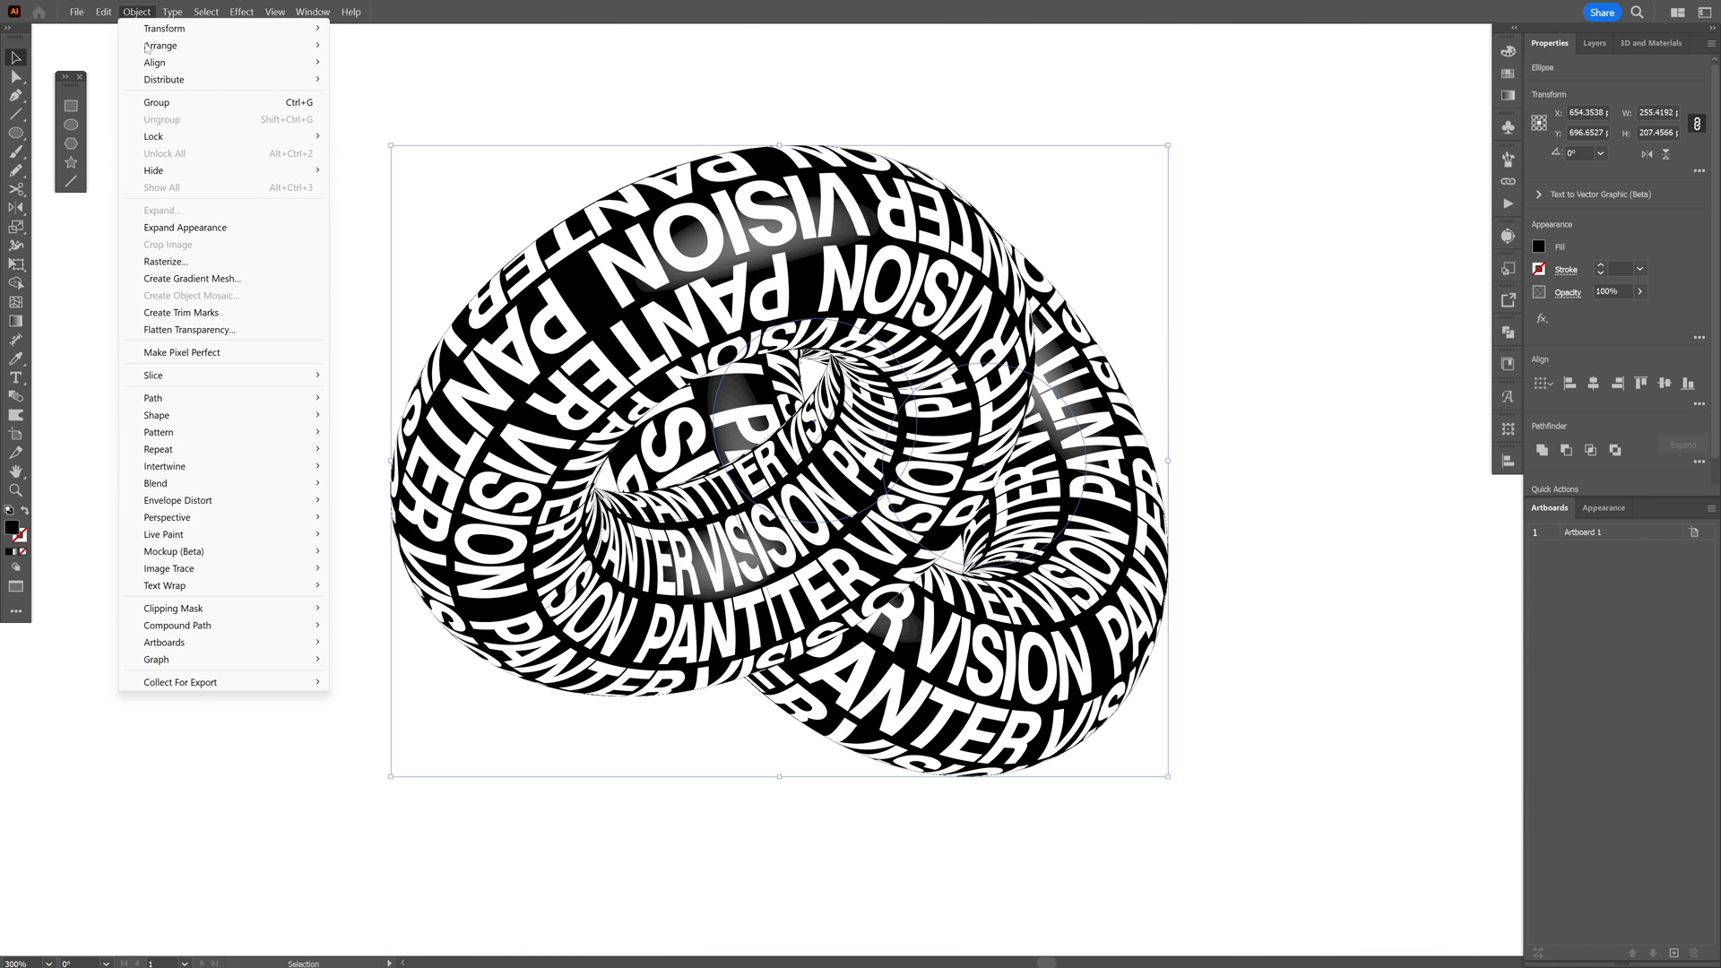
click(227, 228)
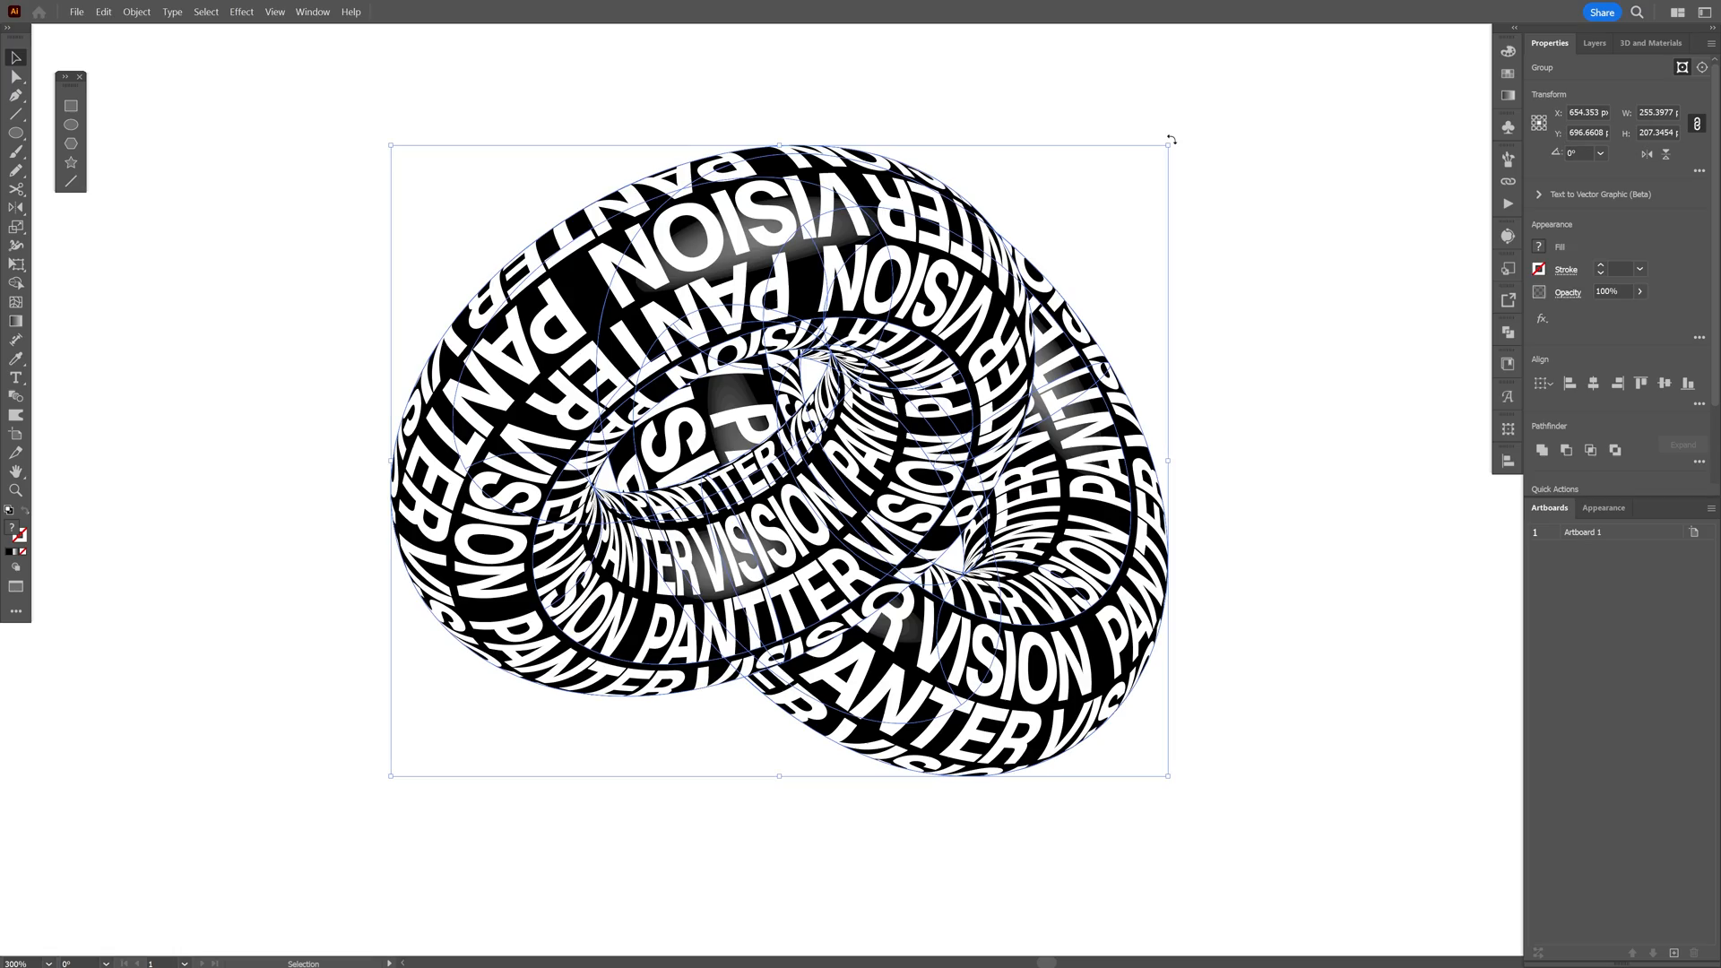
drag(1170, 140, 273, 560)
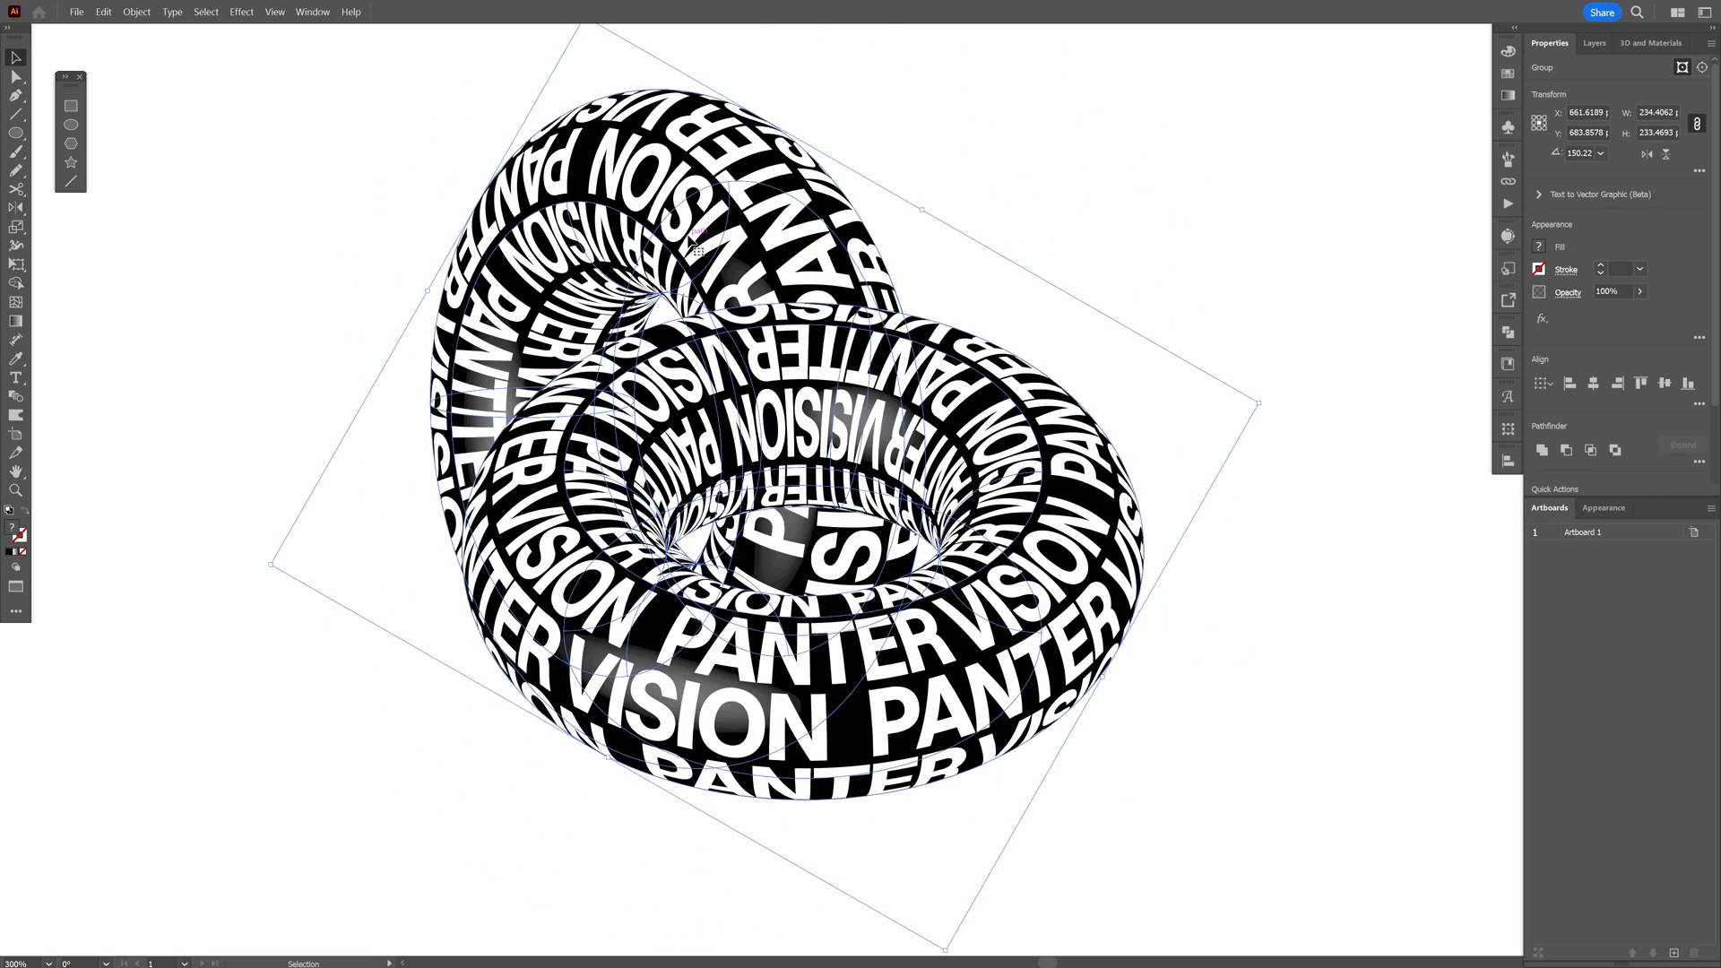
- Duplicate the rotated ring pair to its side and unite each copied ring into a plain light-grey silhouette
scroll(774, 498, down, 1)
drag(857, 517, 941, 475)
click(1165, 403)
click(1067, 504)
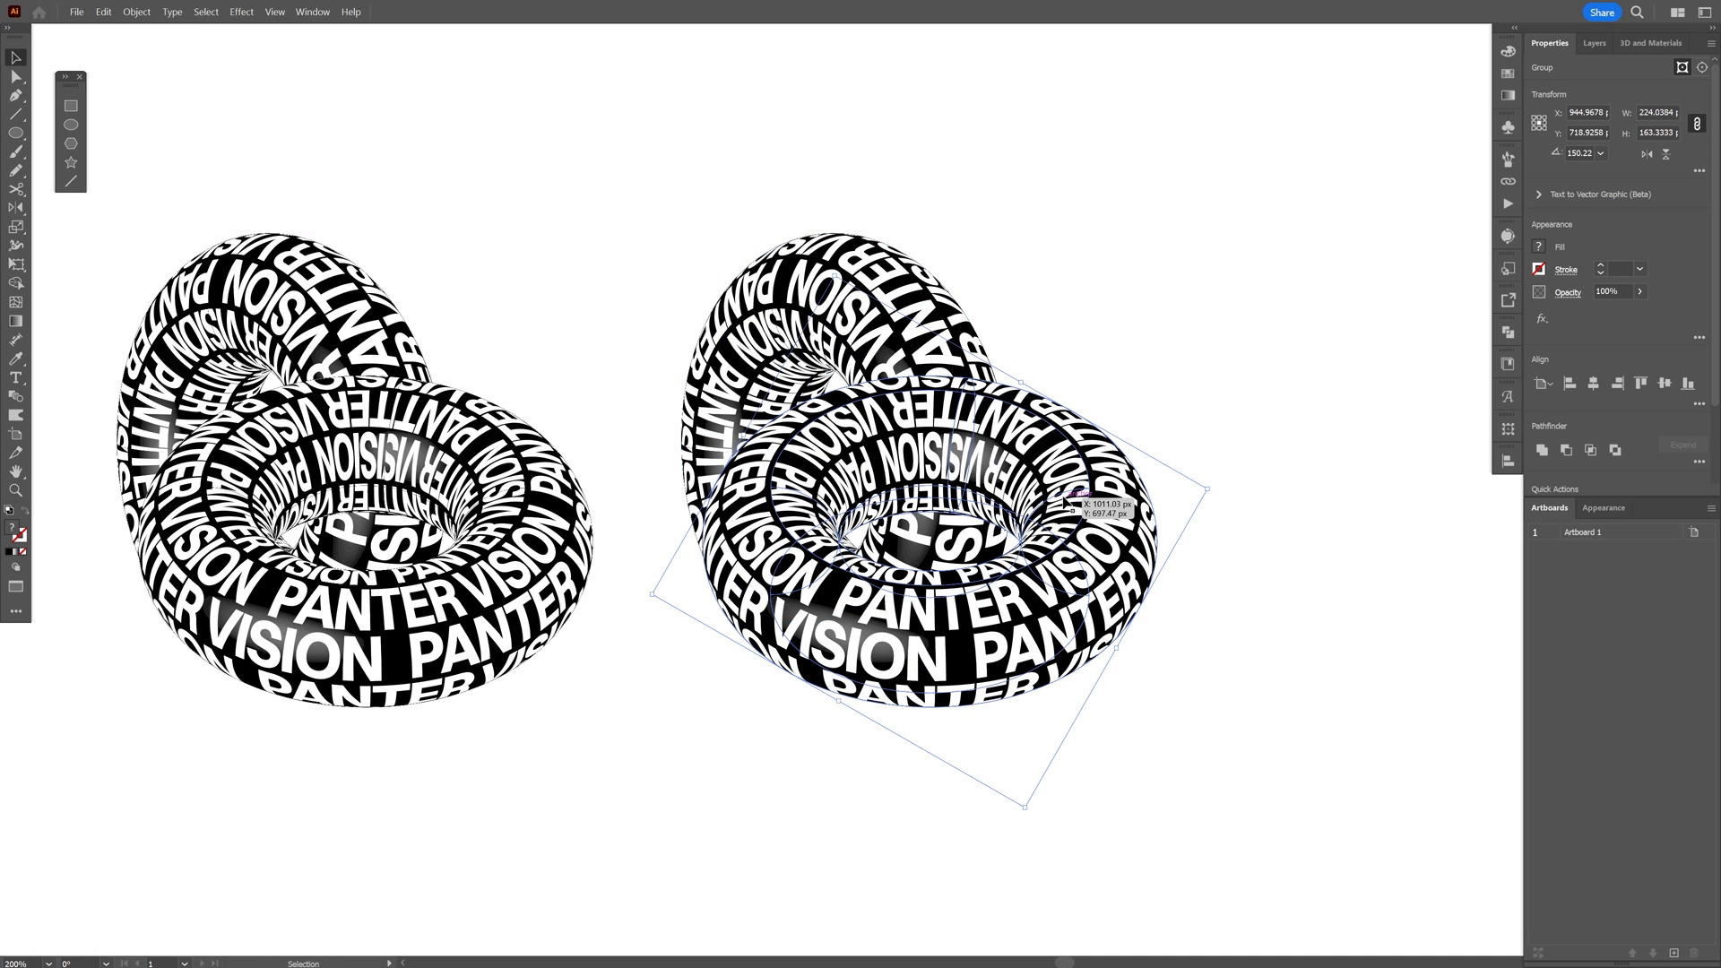
click(1542, 450)
click(1539, 248)
click(1461, 350)
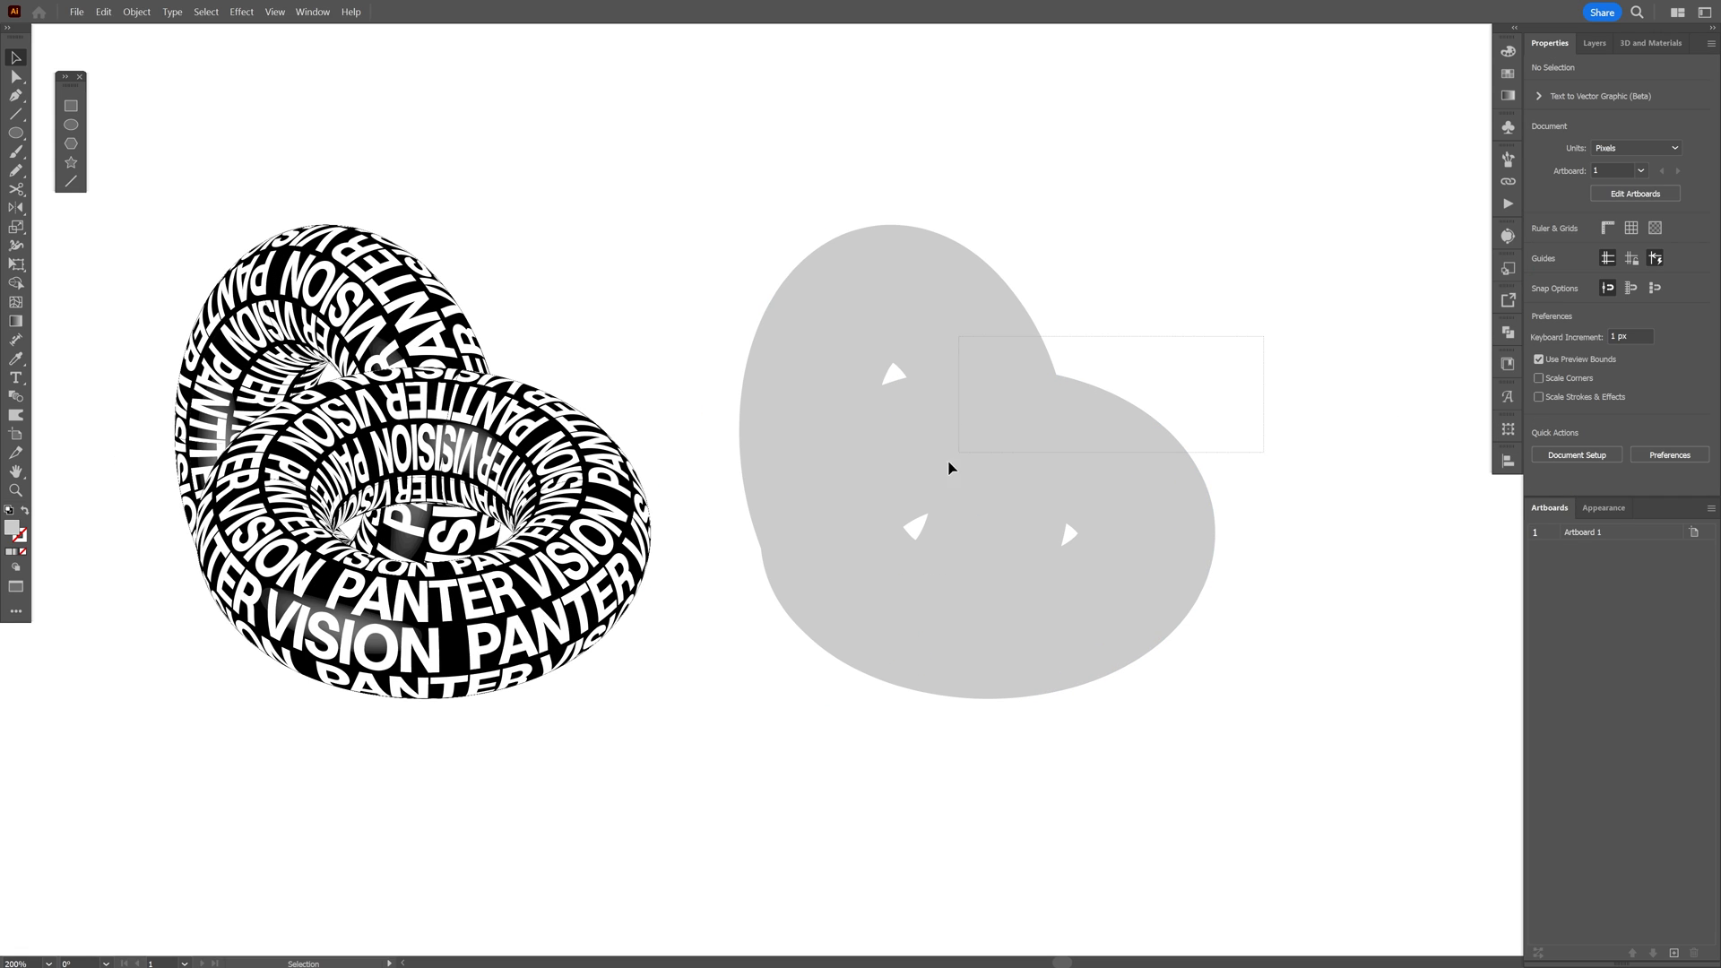
- Merge the overlapping regions of the two grey silhouettes with Shape Builder so the flat rings interlock like chain links
click(890, 500)
drag(1065, 308, 1099, 304)
key(shift+m)
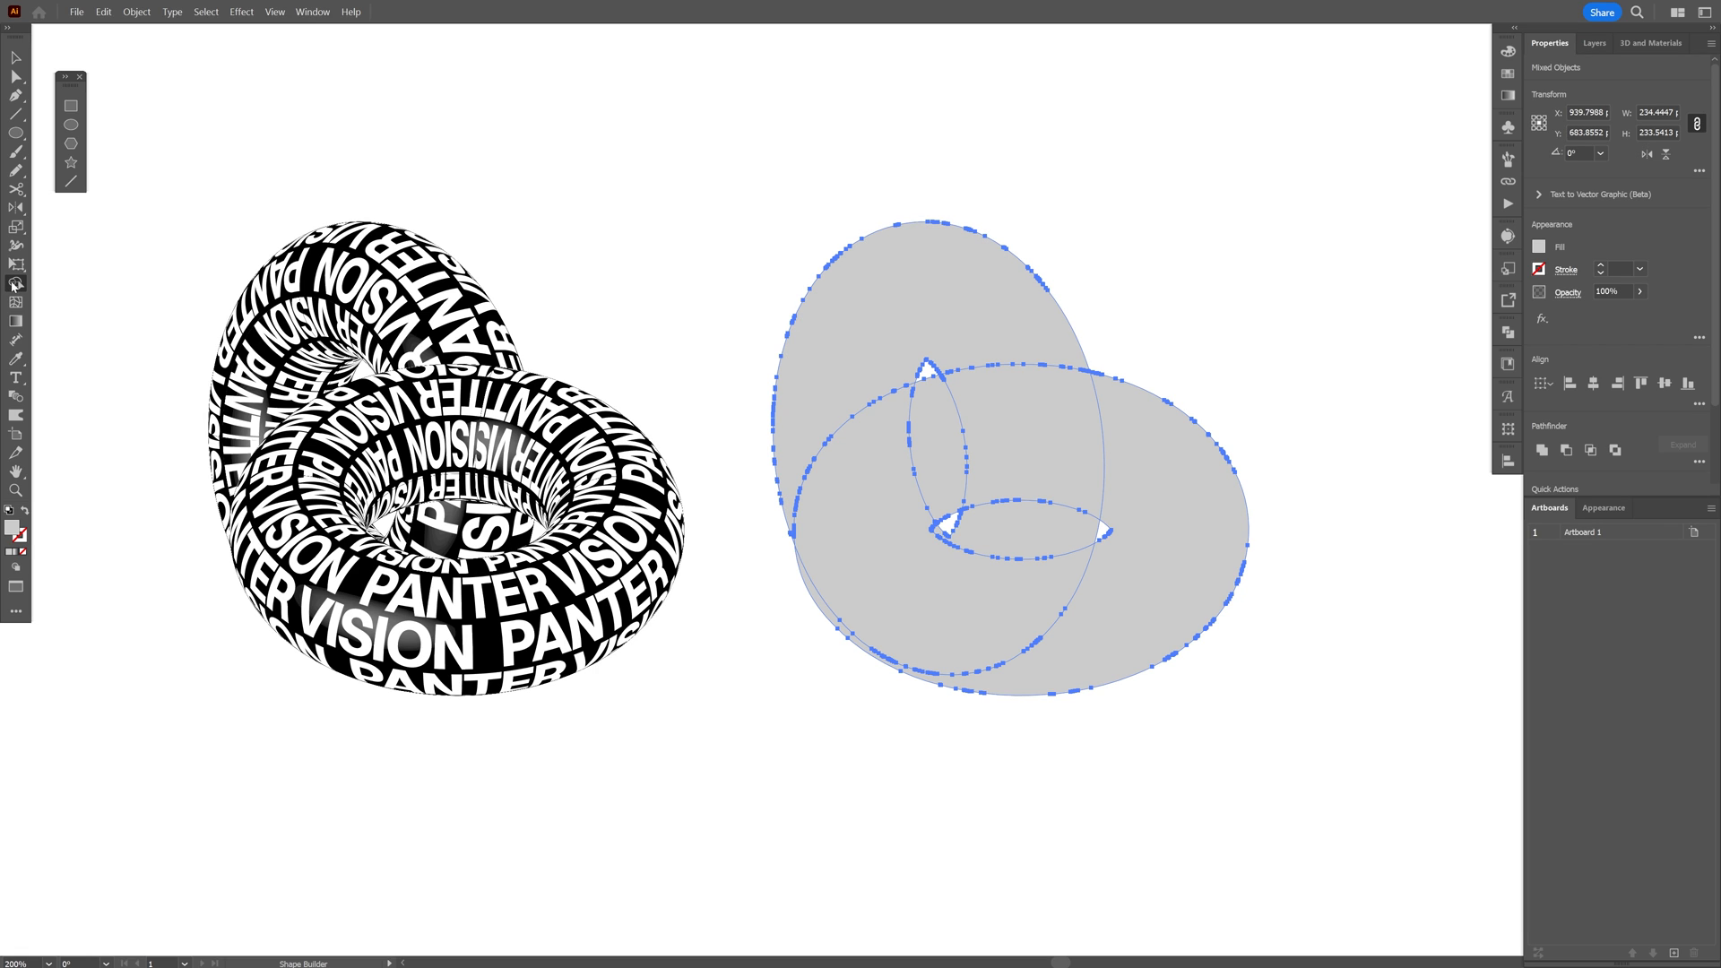
drag(999, 425, 818, 444)
scroll(821, 457, up, 6)
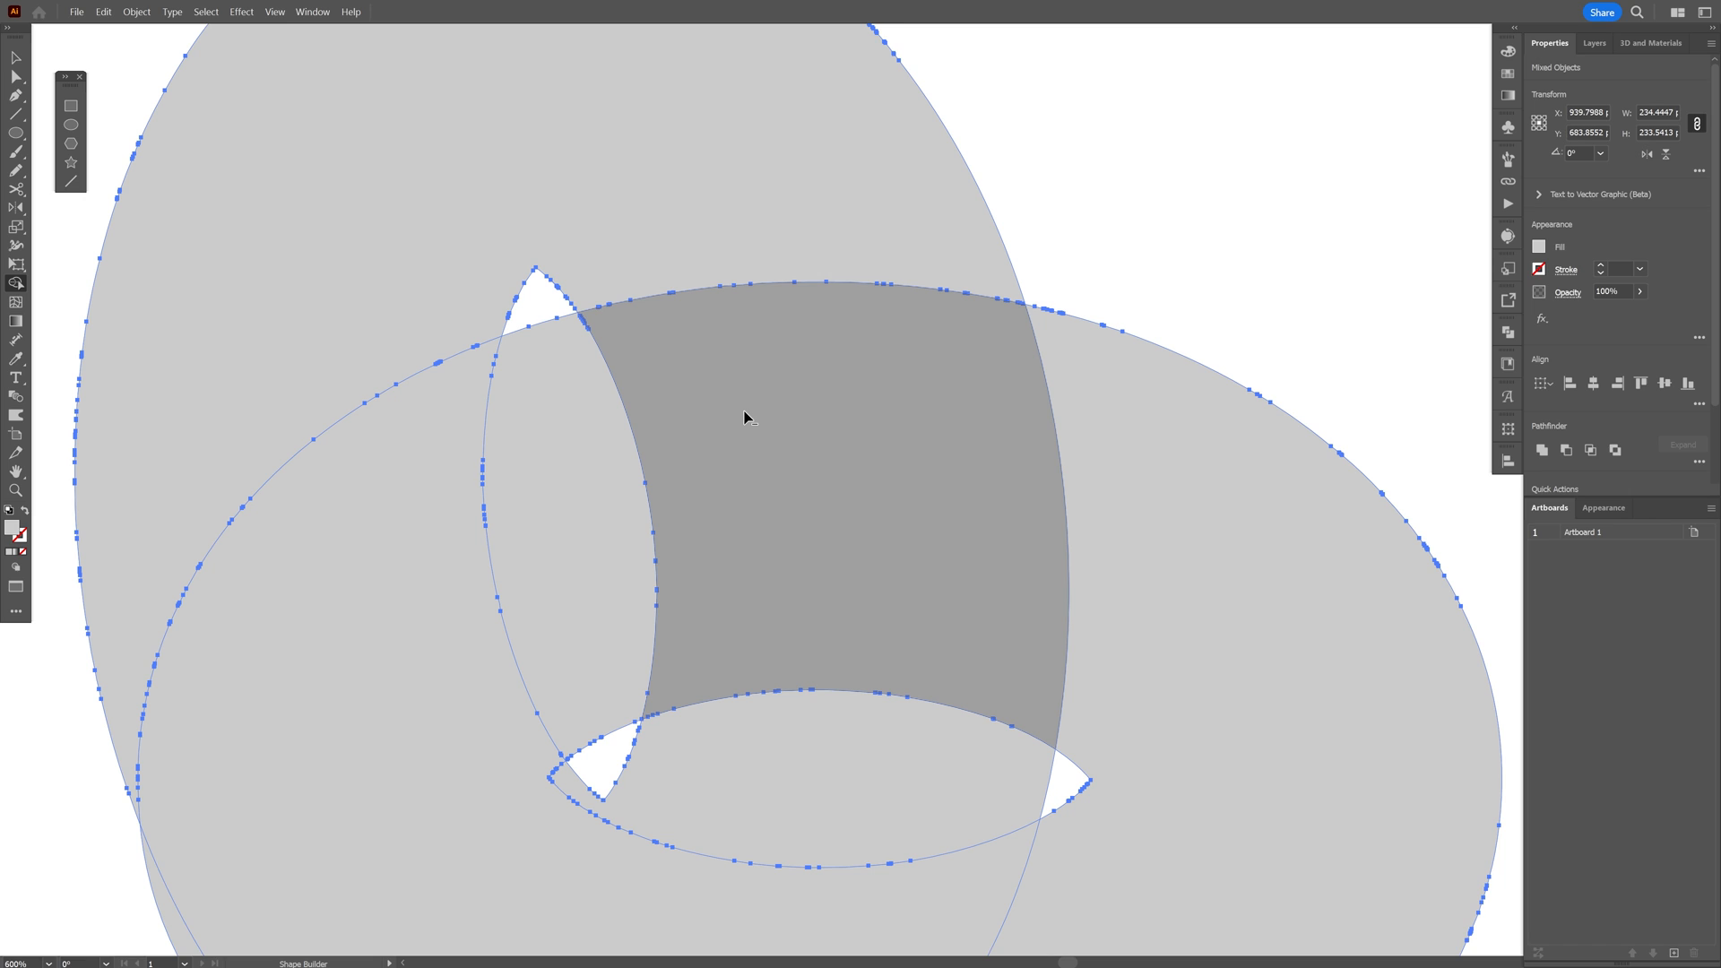
scroll(744, 411, down, 1)
drag(999, 314, 1187, 315)
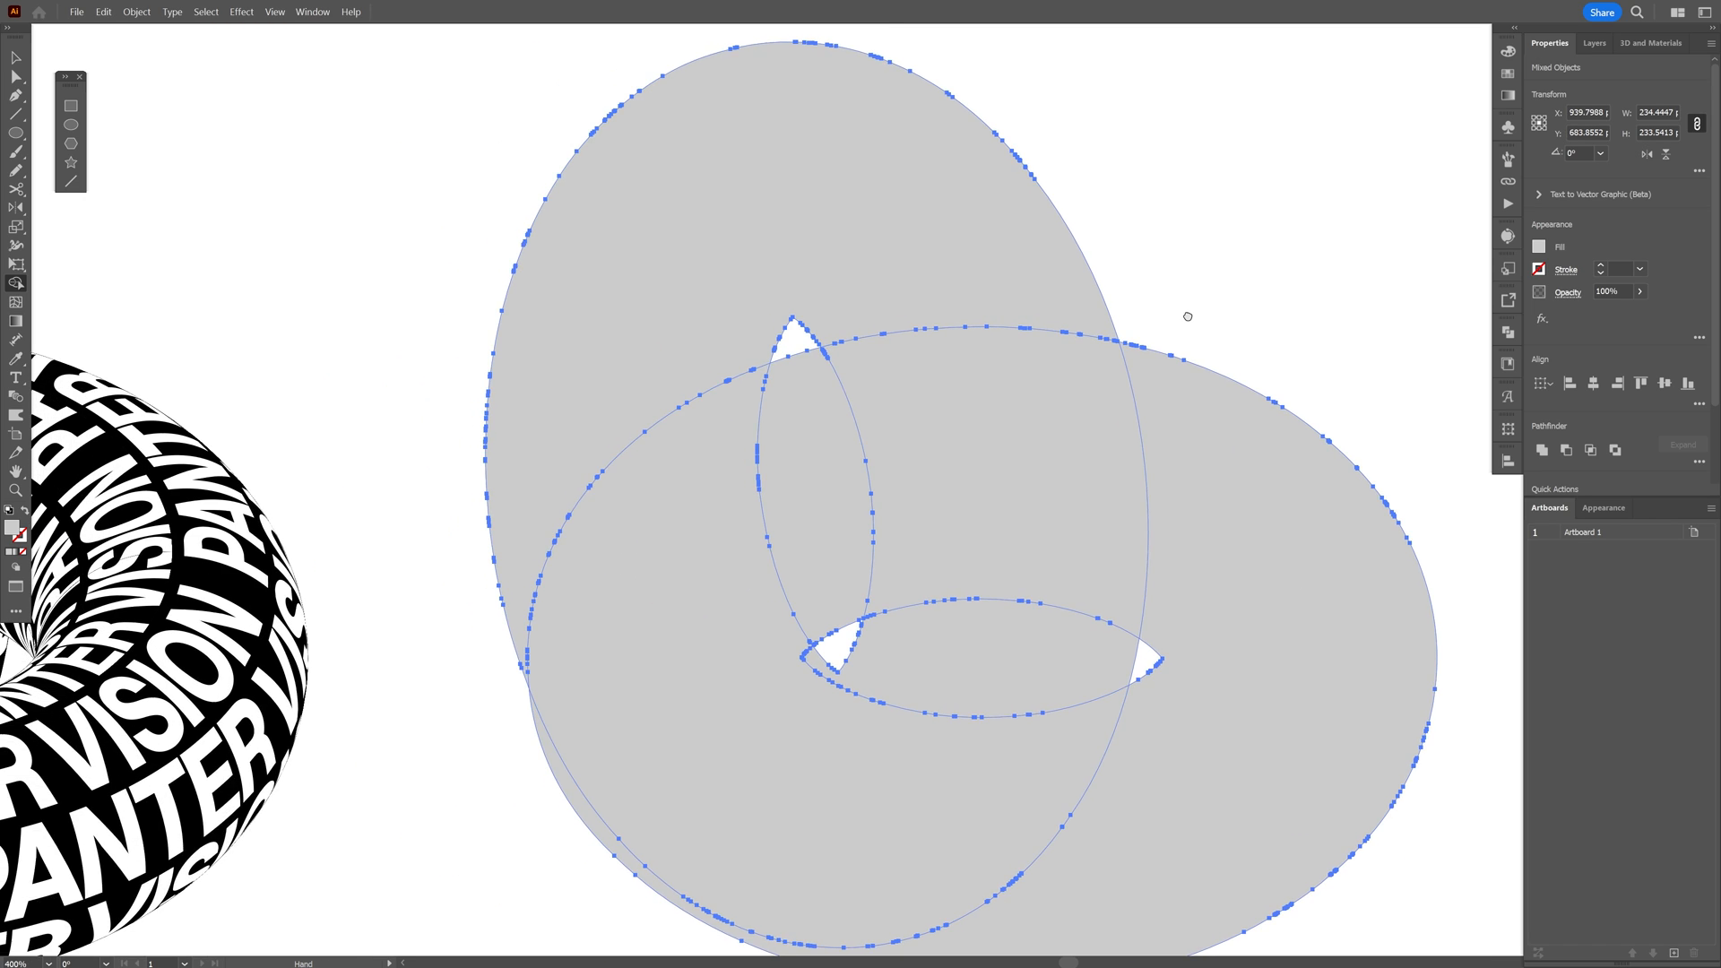
scroll(1186, 314, down, 1)
drag(607, 334, 883, 366)
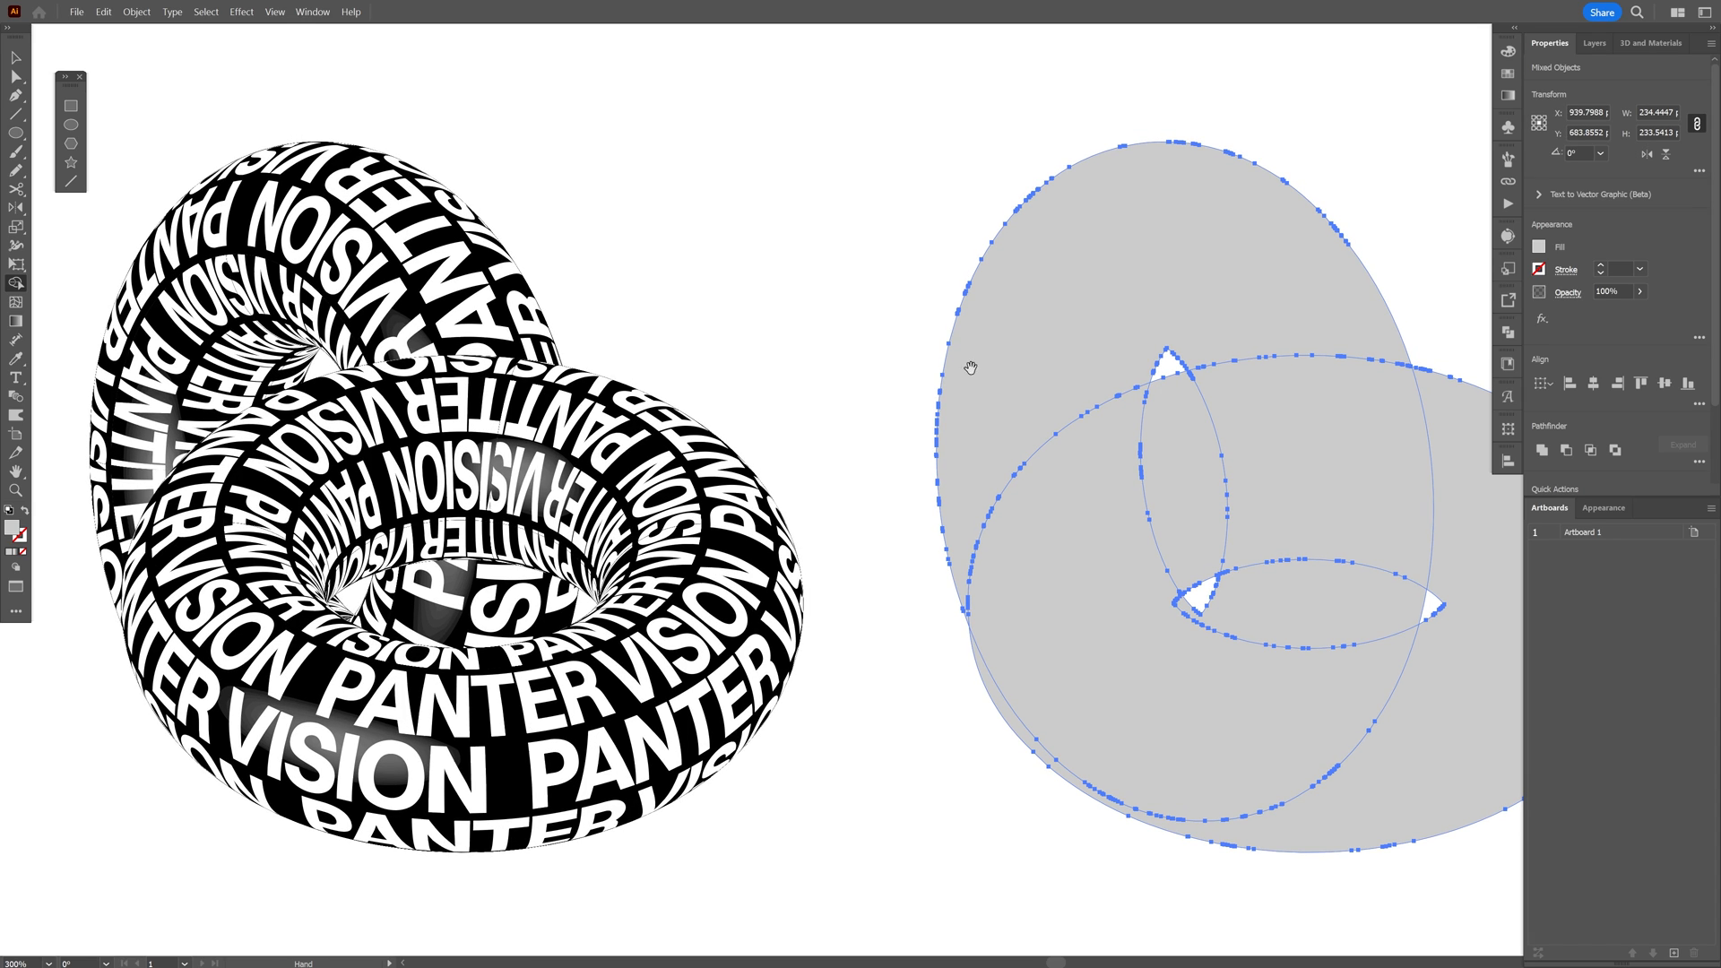
scroll(896, 371, right, 5)
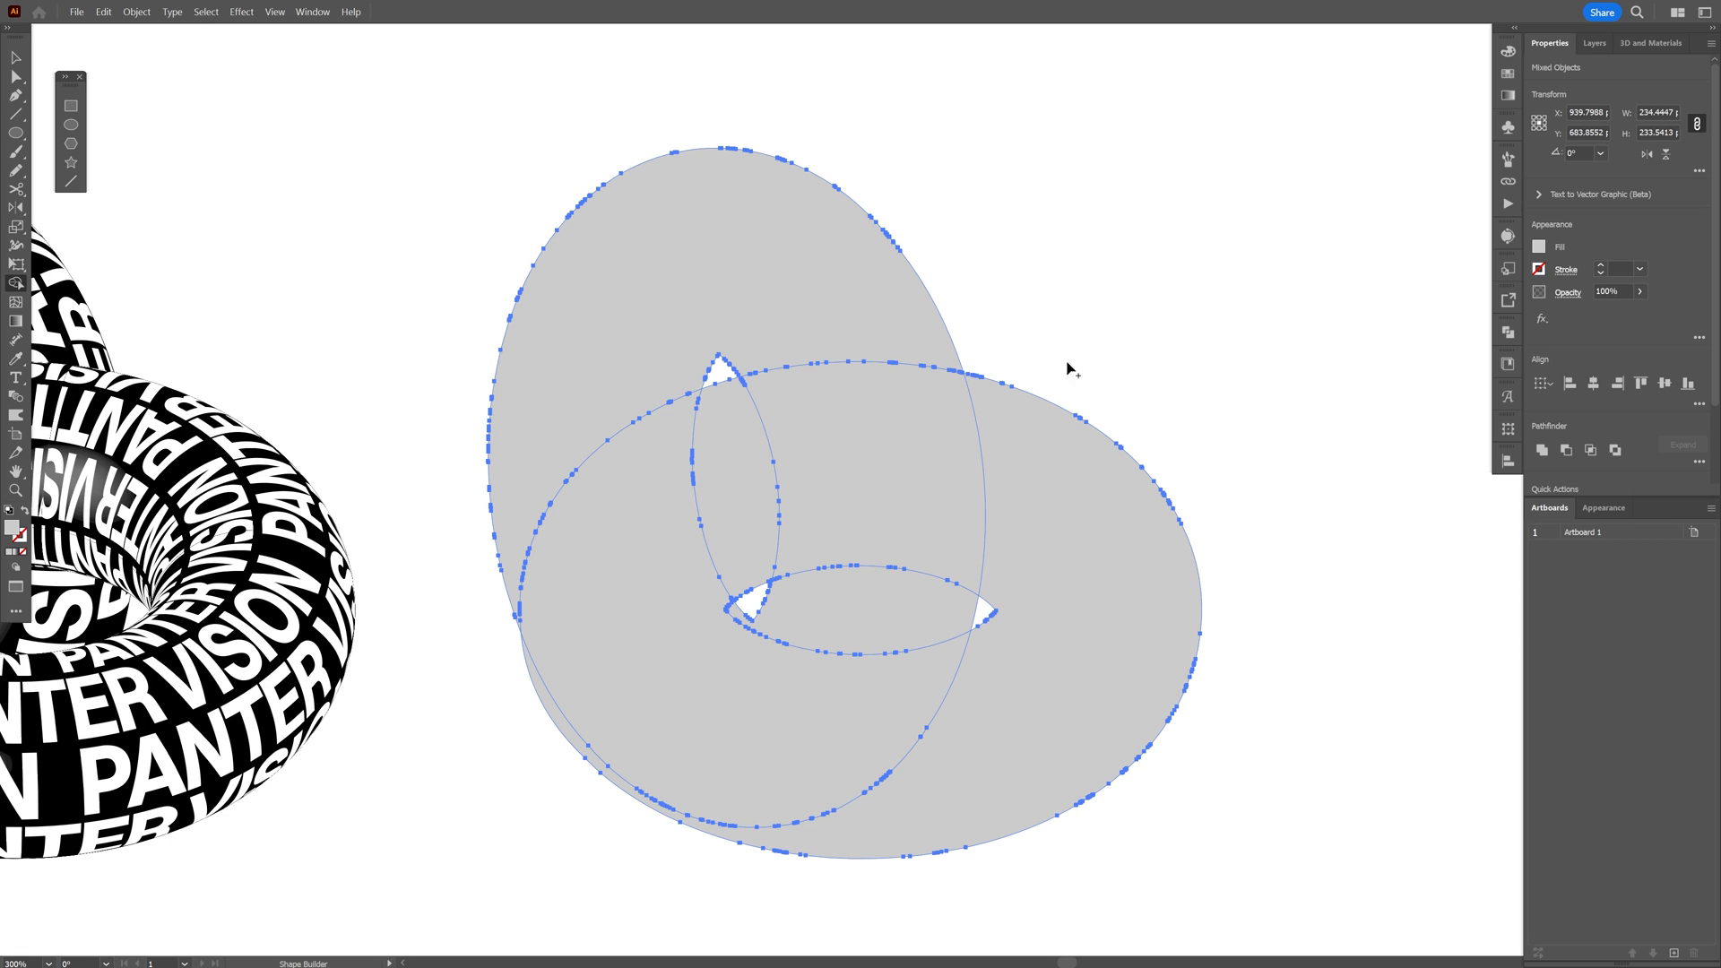
mouse_move(876, 611)
mouse_down()
mouse_move(900, 502)
mouse_move(878, 384)
mouse_move(815, 298)
mouse_up()
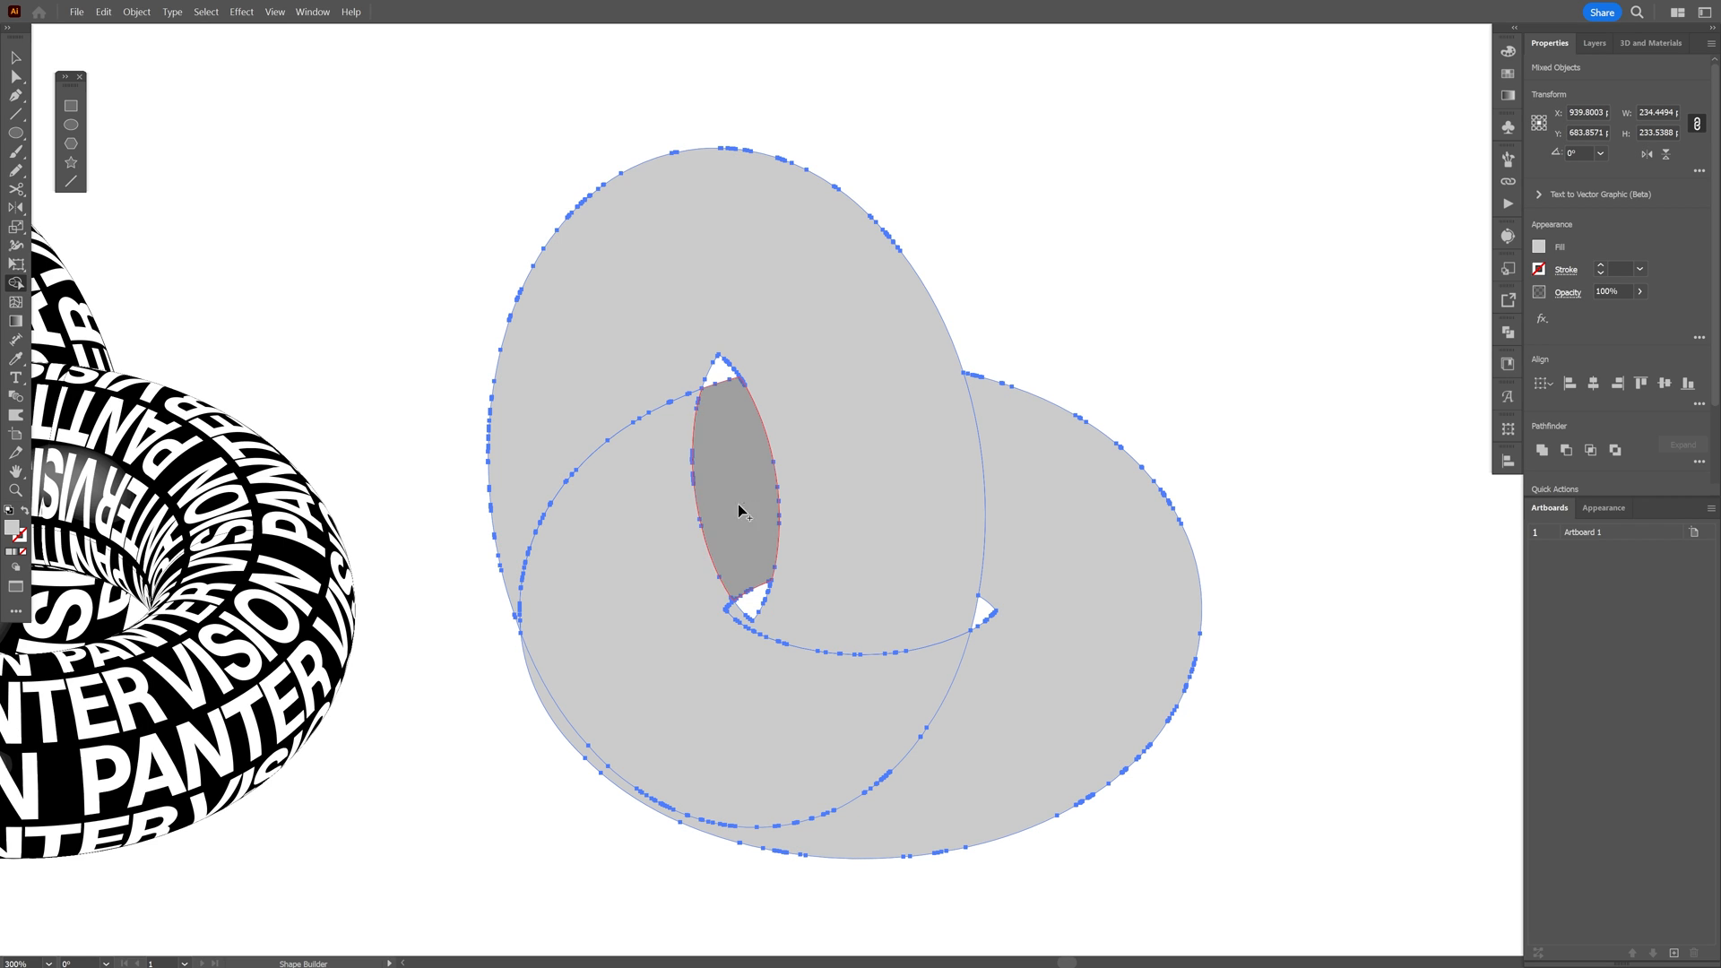
mouse_move(738, 503)
mouse_down()
mouse_move(806, 743)
mouse_move(1040, 731)
mouse_move(1072, 708)
mouse_up()
- Ungroup the interlocked silhouettes and place a duplicate of them farther along the same horizontal line
key(v)
scroll(985, 538, left, 2)
right_click(951, 399)
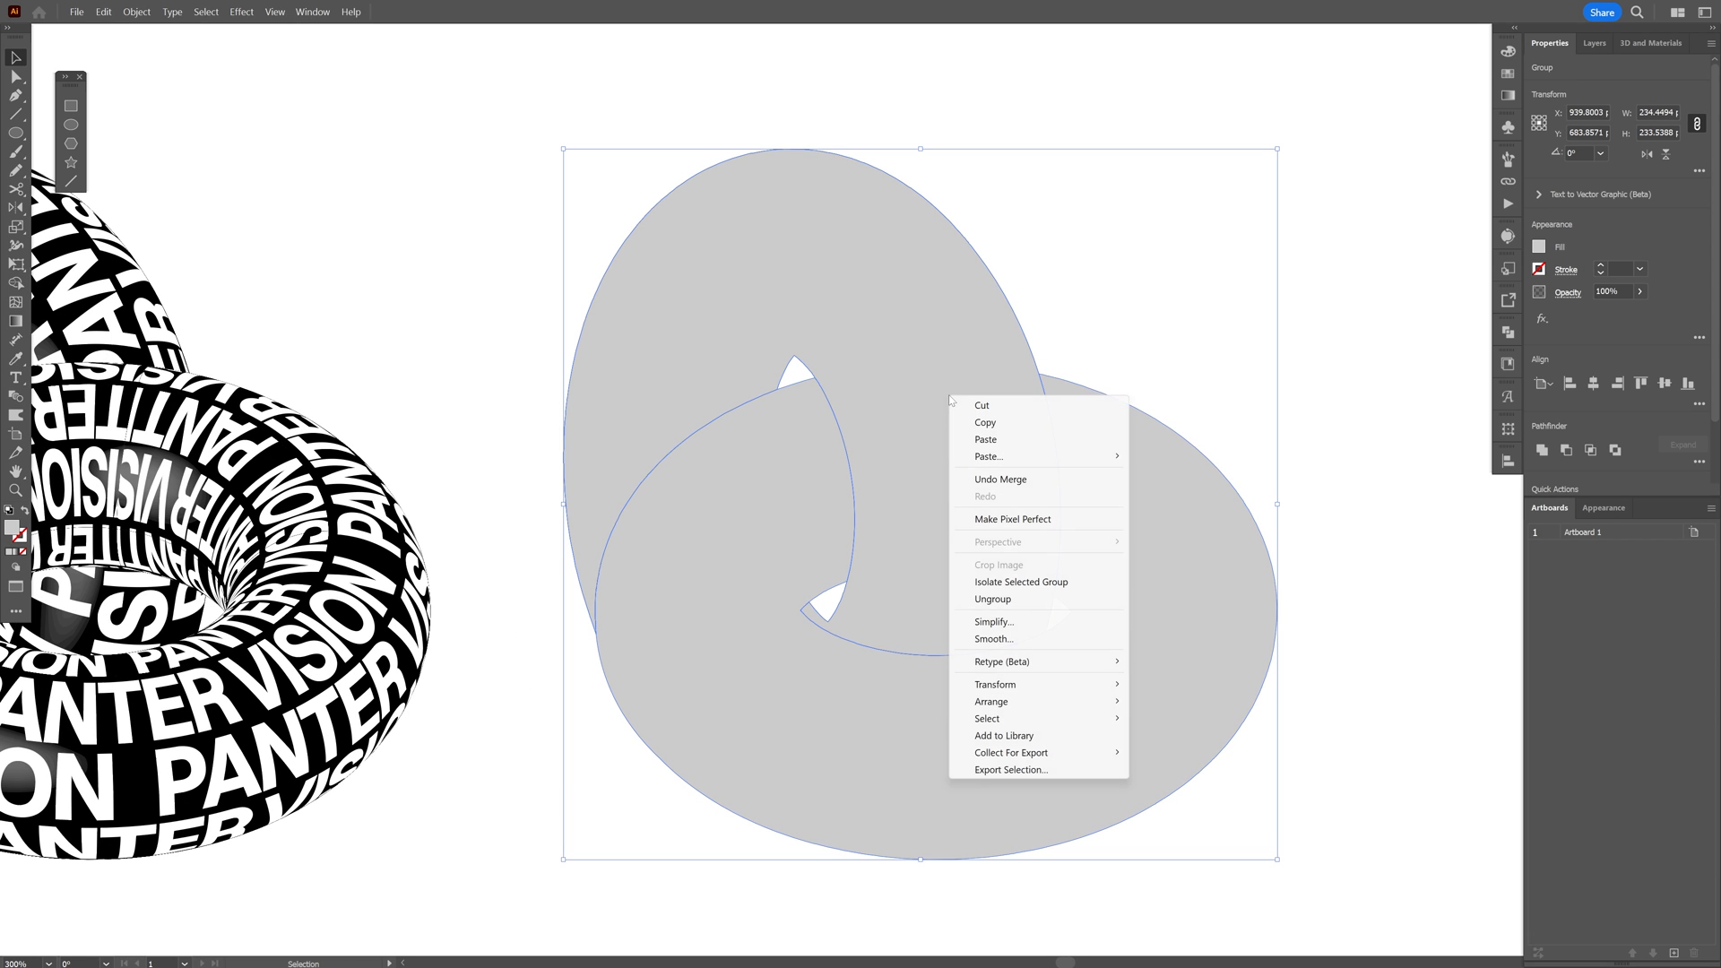
click(1021, 599)
scroll(1083, 331, down, 2)
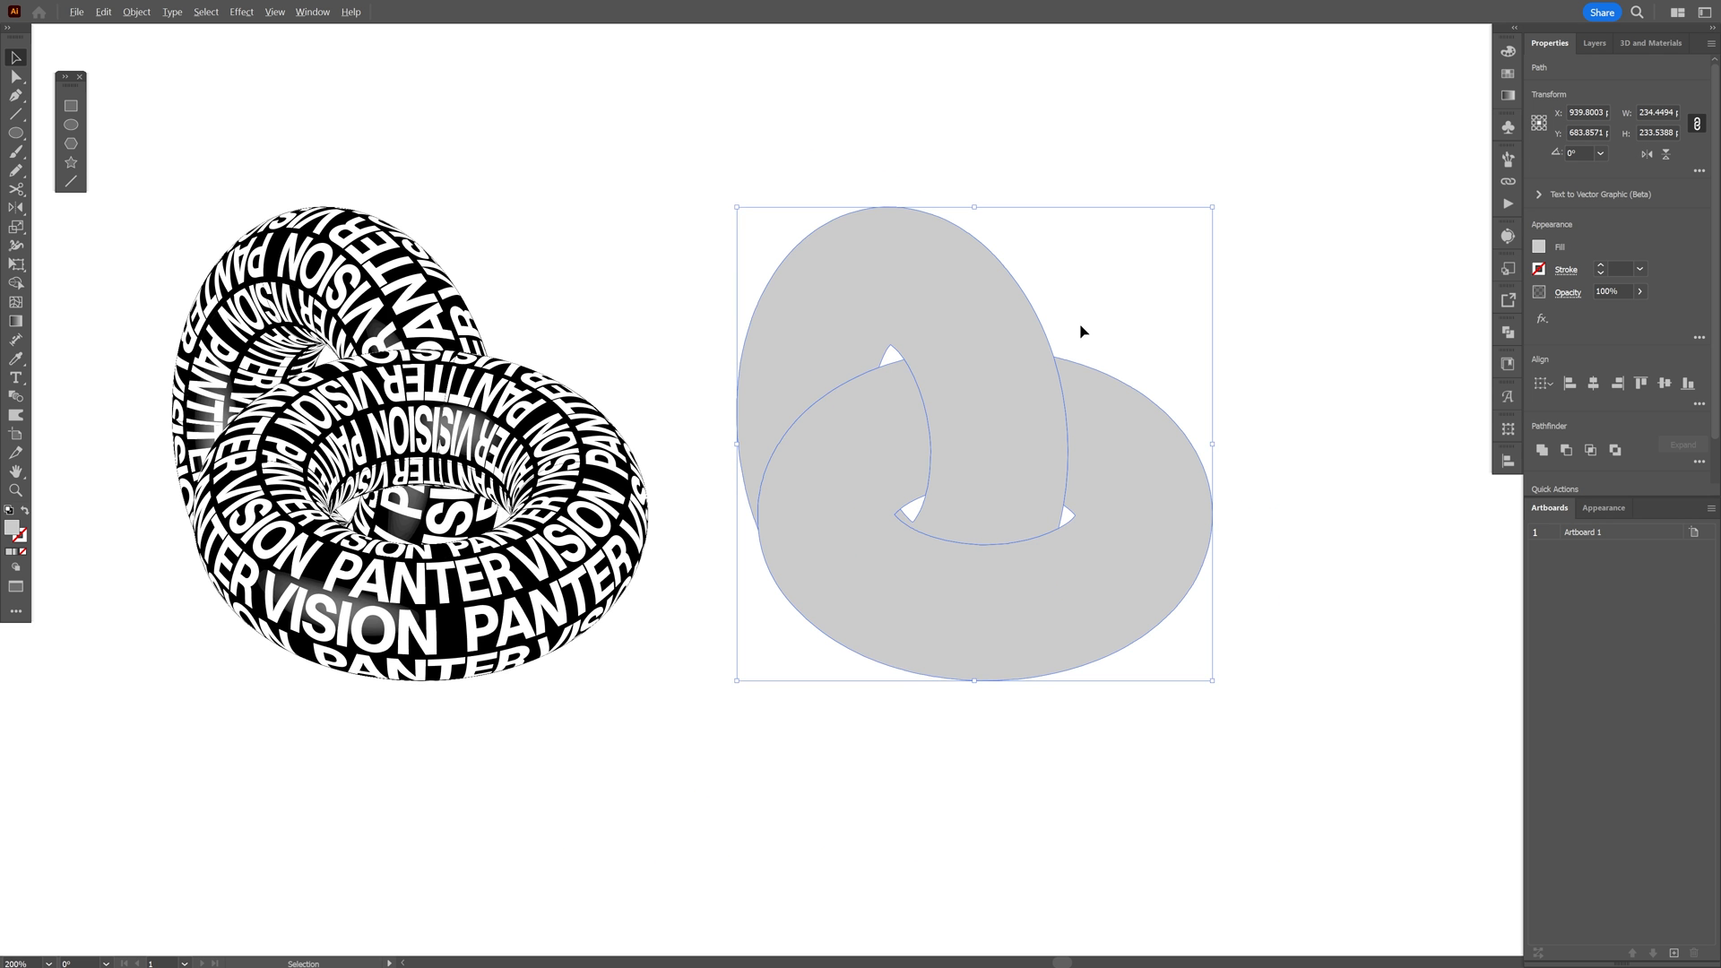
scroll(833, 354, right, 3)
drag(634, 513, 1223, 472)
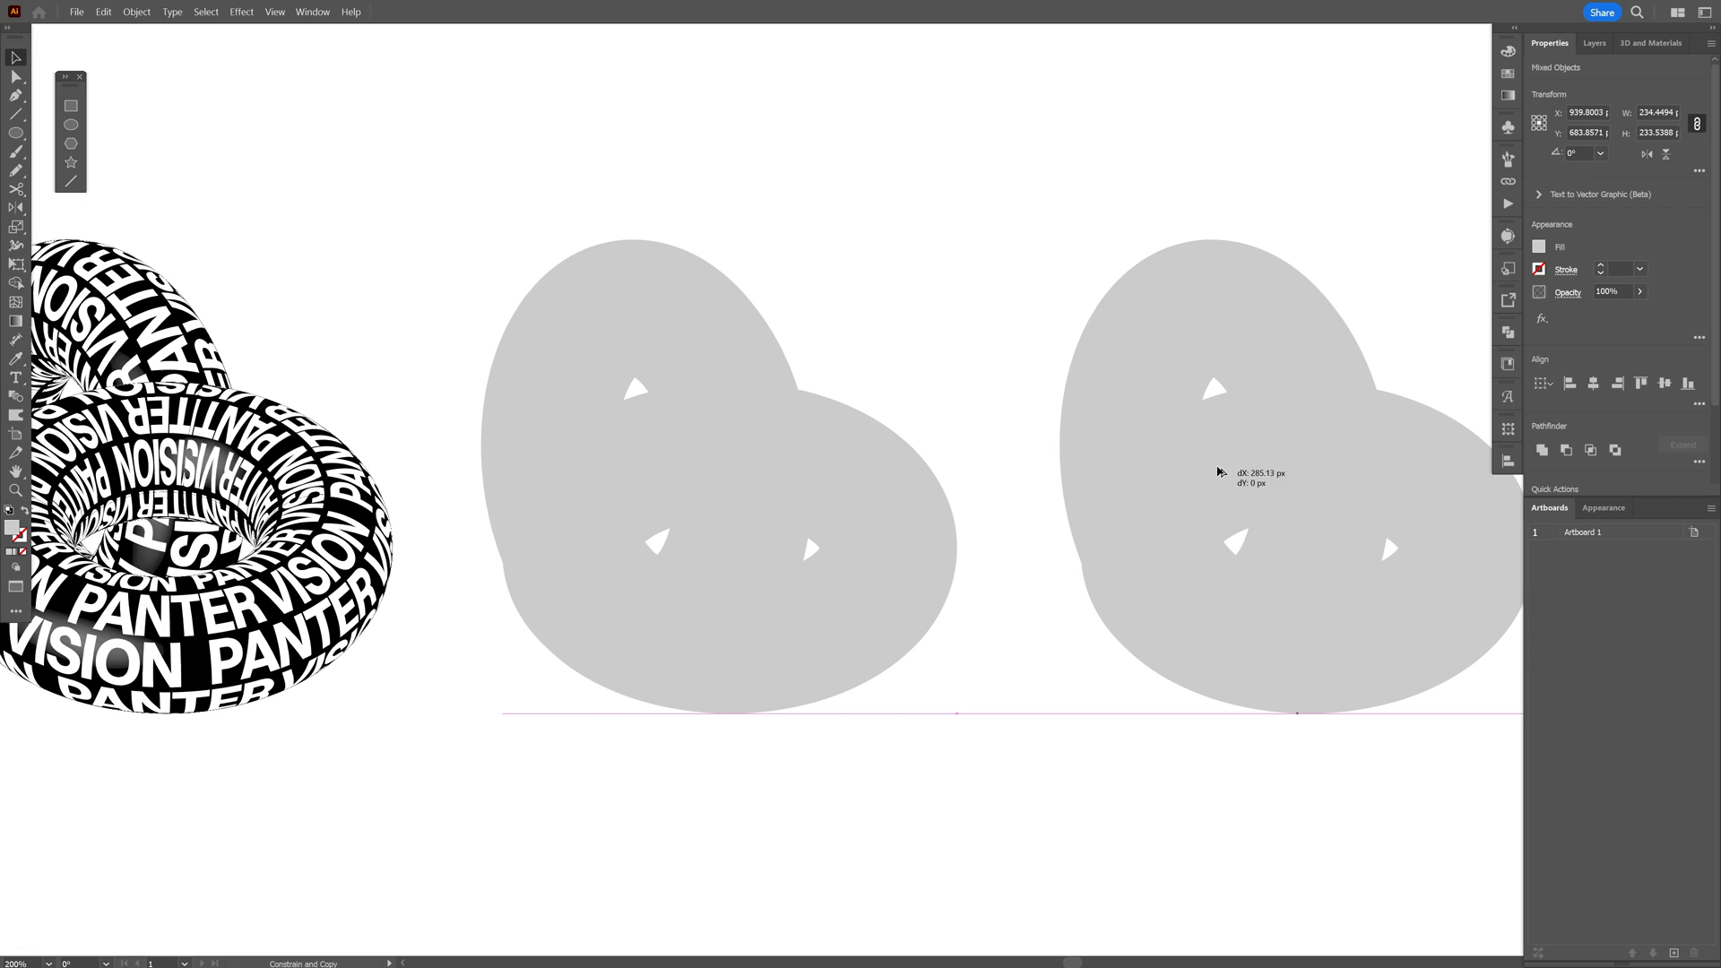
- Place the lower ring's grey silhouette precisely over the matching text-wrapped ring
scroll(896, 627, left, 4)
click(691, 767)
drag(1214, 583, 654, 598)
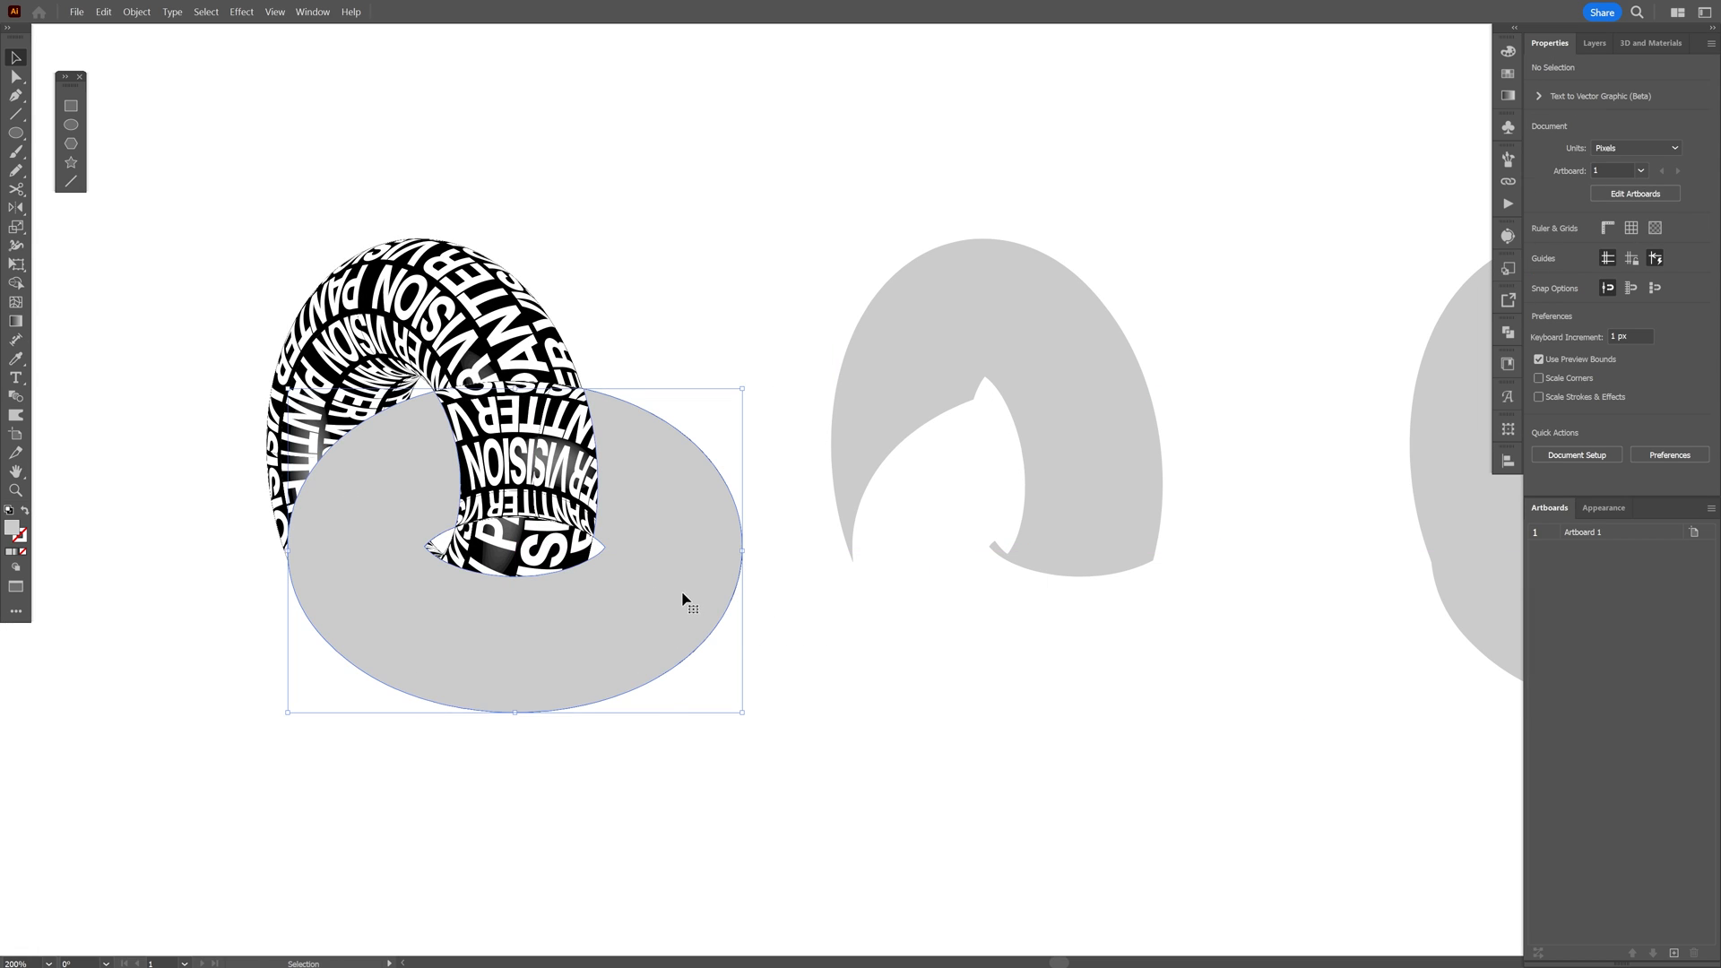
scroll(686, 600, up, 4)
drag(809, 548, 814, 549)
scroll(1073, 645, down, 4)
click(1124, 677)
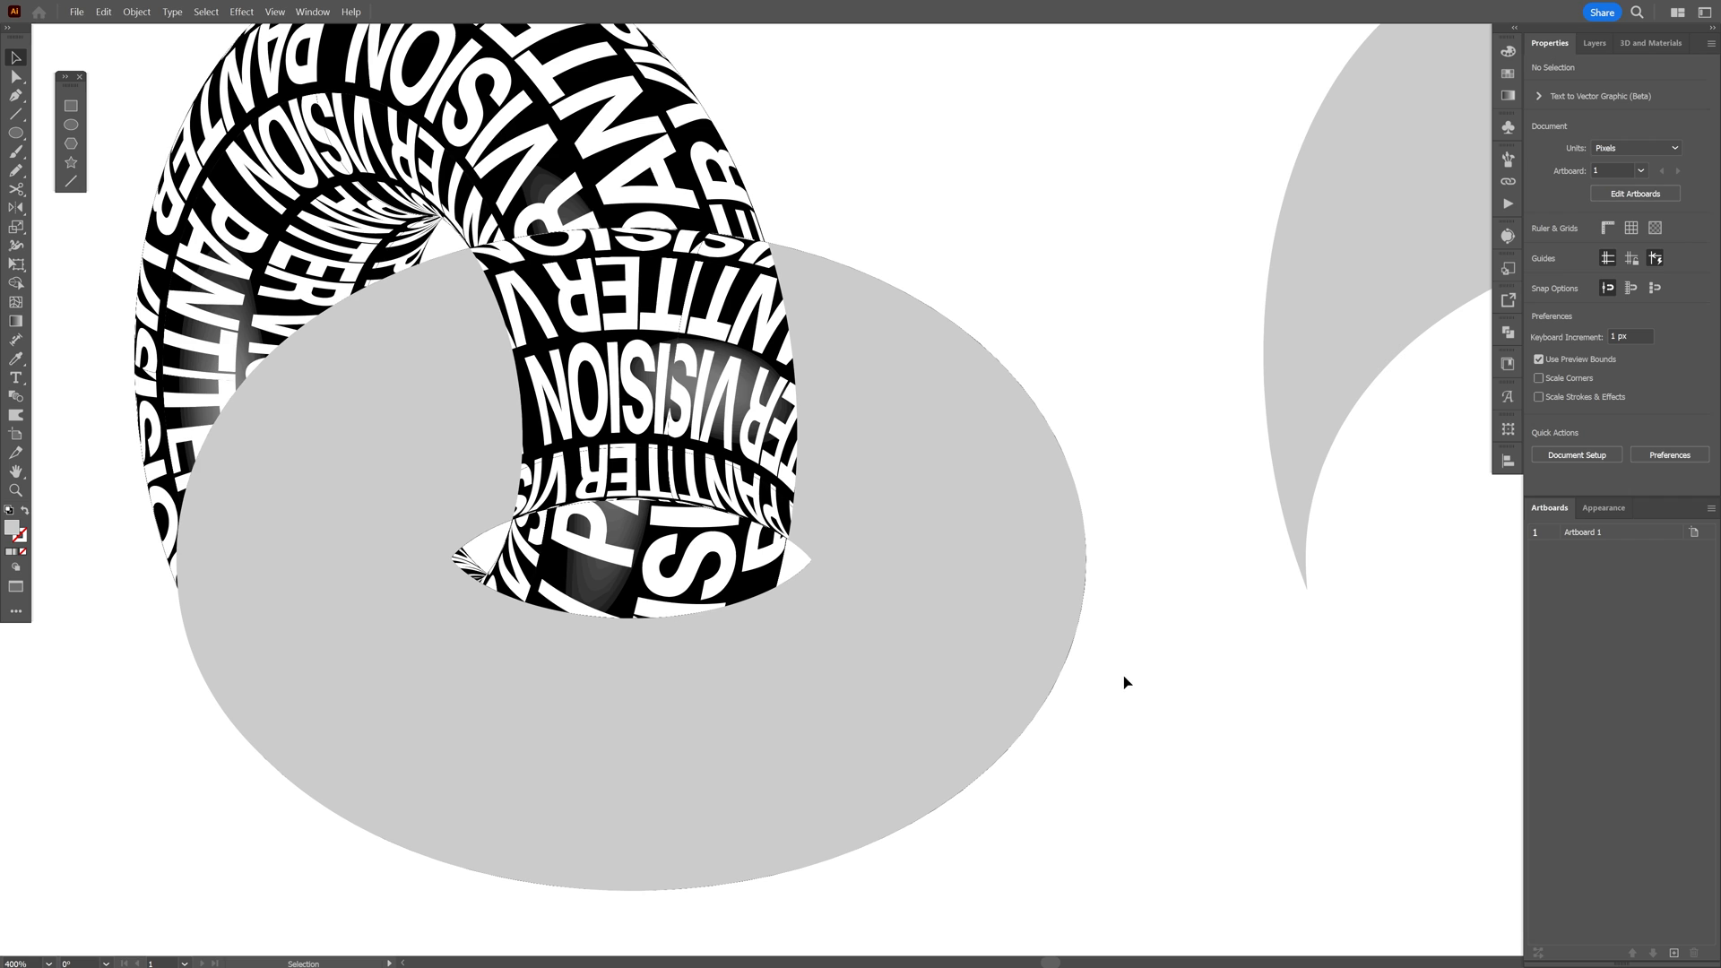
- Make a clipping mask from the lower text-wrapped ring and the grey silhouette covering it
drag(977, 508, 964, 499)
right_click(964, 499)
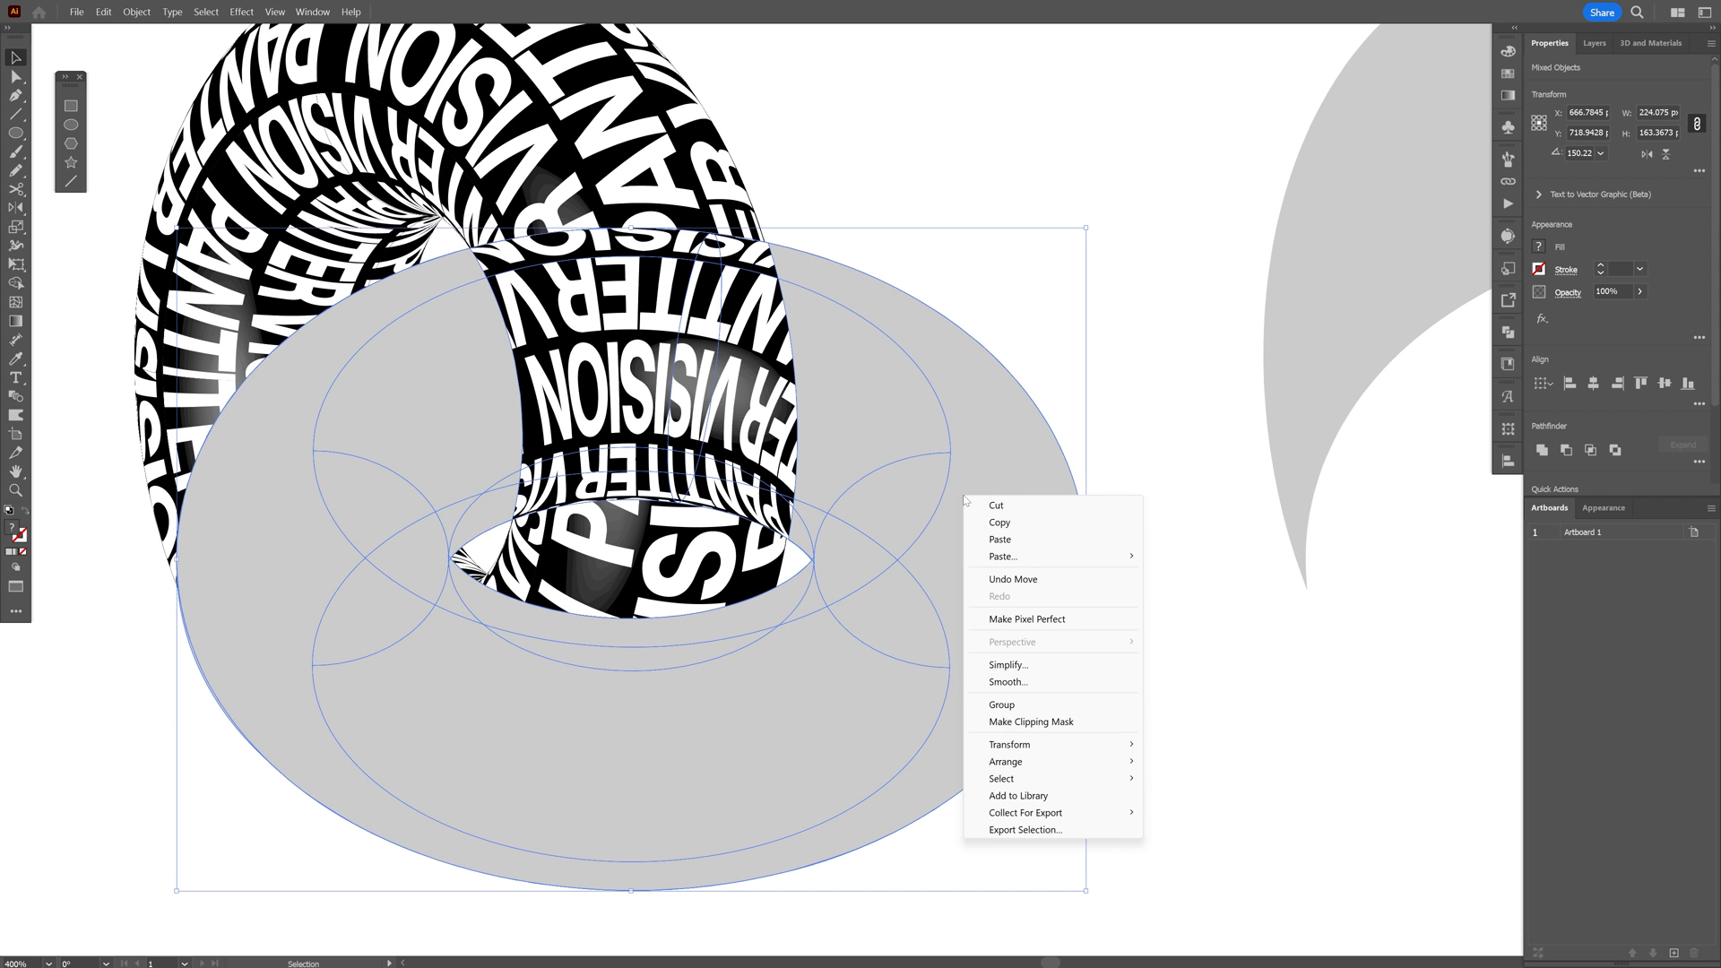
click(1064, 722)
click(1244, 625)
scroll(1244, 625, down, 2)
drag(1244, 626, 683, 585)
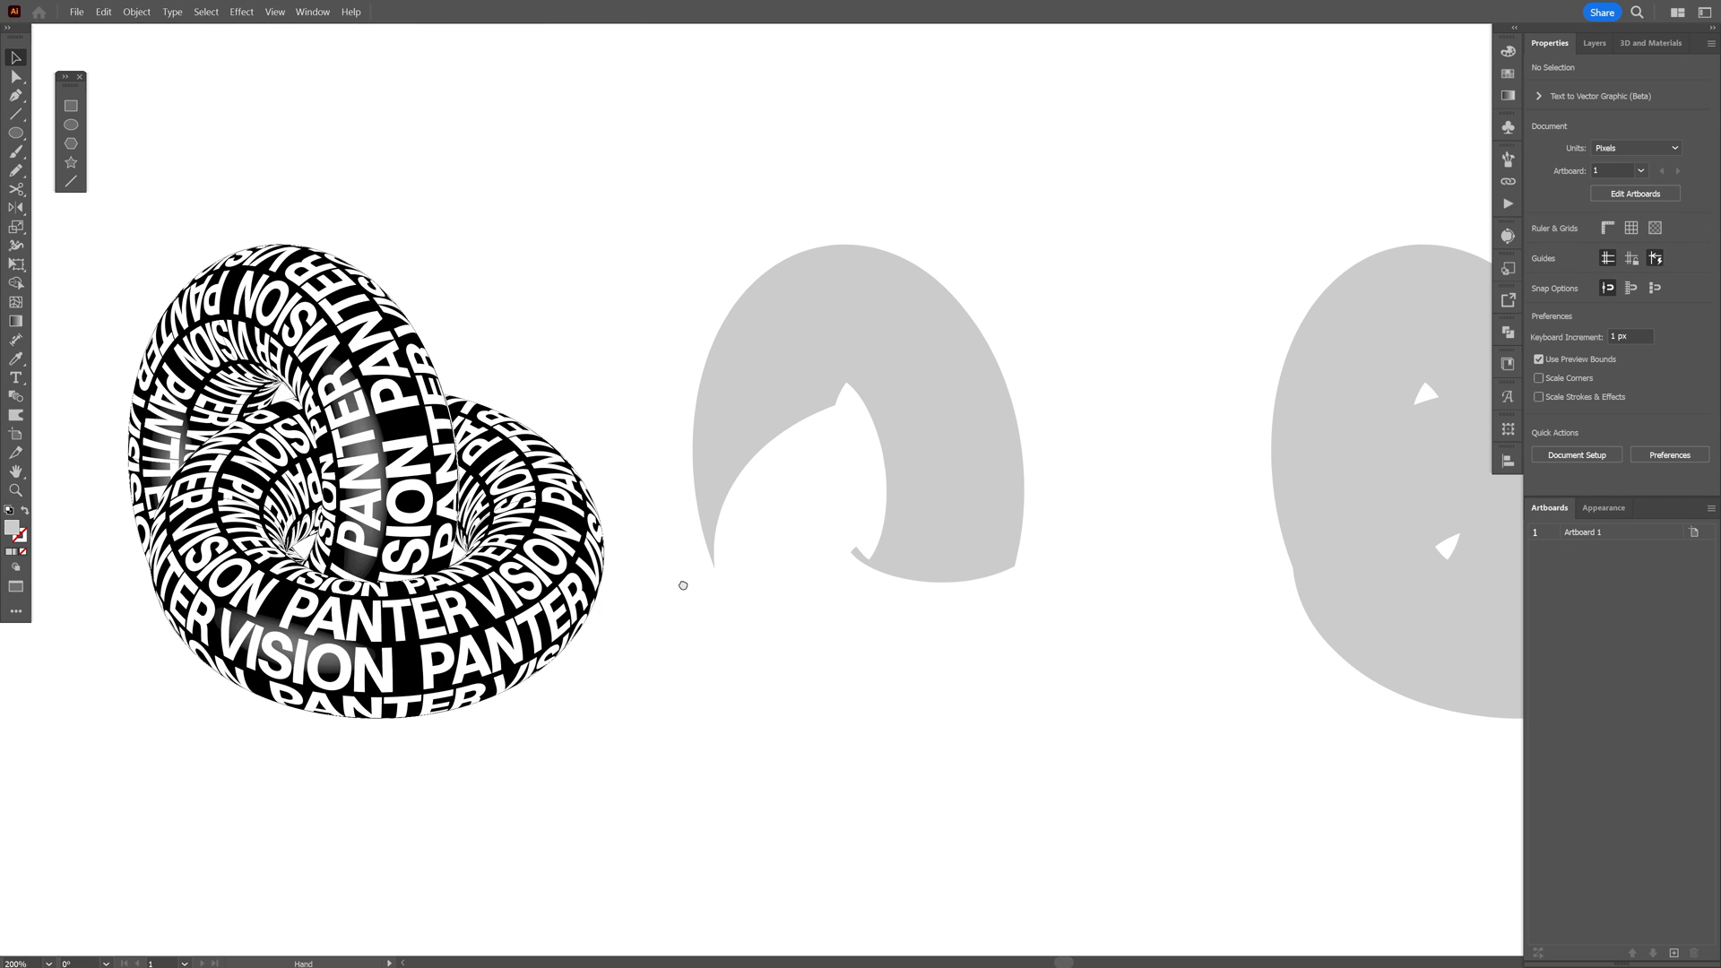
- Delete the leftover upper-ring silhouette between the text-wrapped rings and the full silhouette copy
click(960, 365)
key(Delete)
drag(1050, 437, 812, 419)
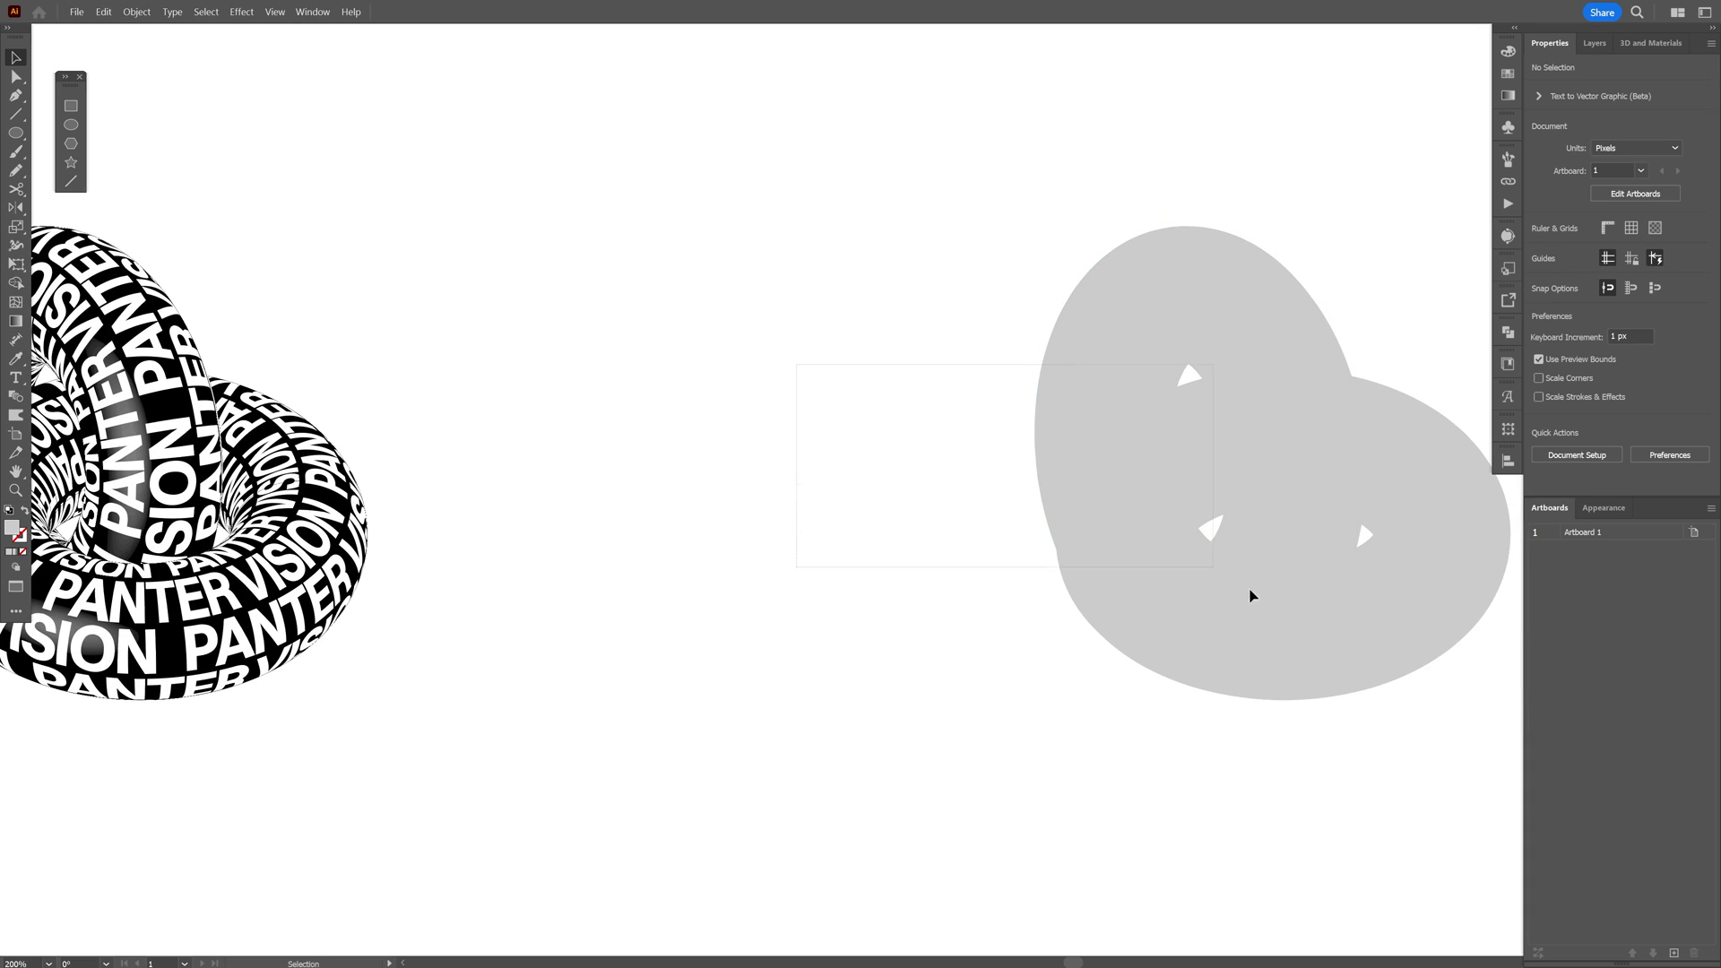
- Copy the interlocked text-wrapped rings and paste them into the black Photoshop document as a Smart Object
drag(1252, 595, 647, 594)
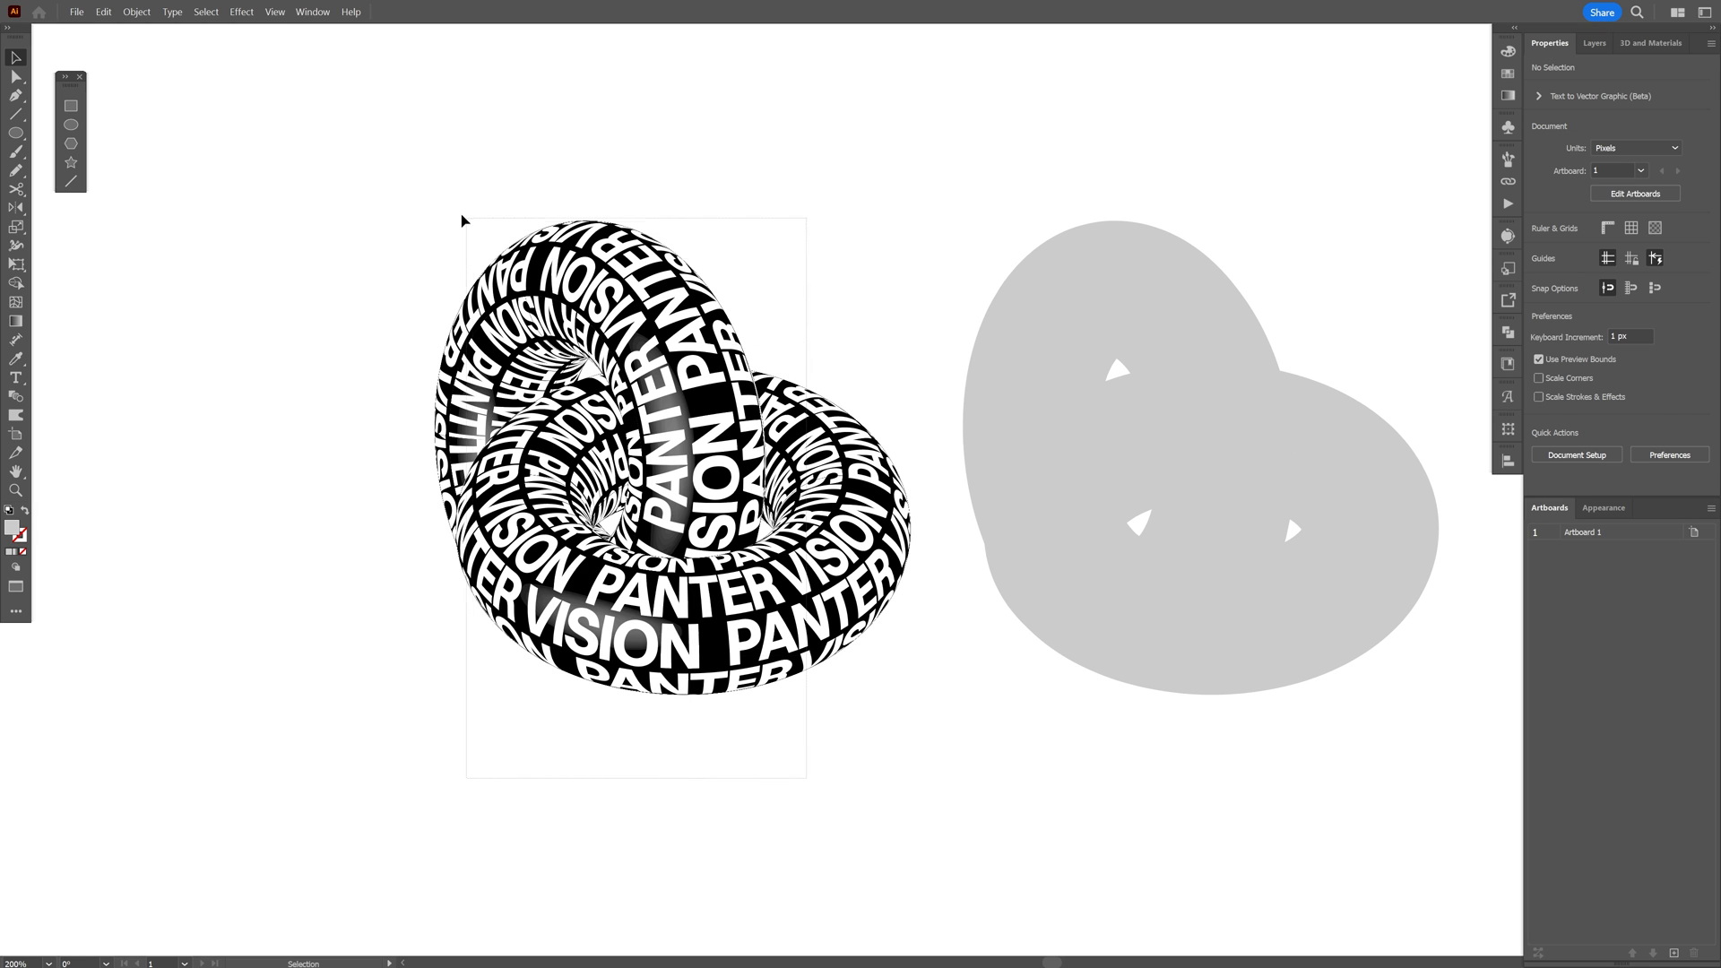
click(462, 220)
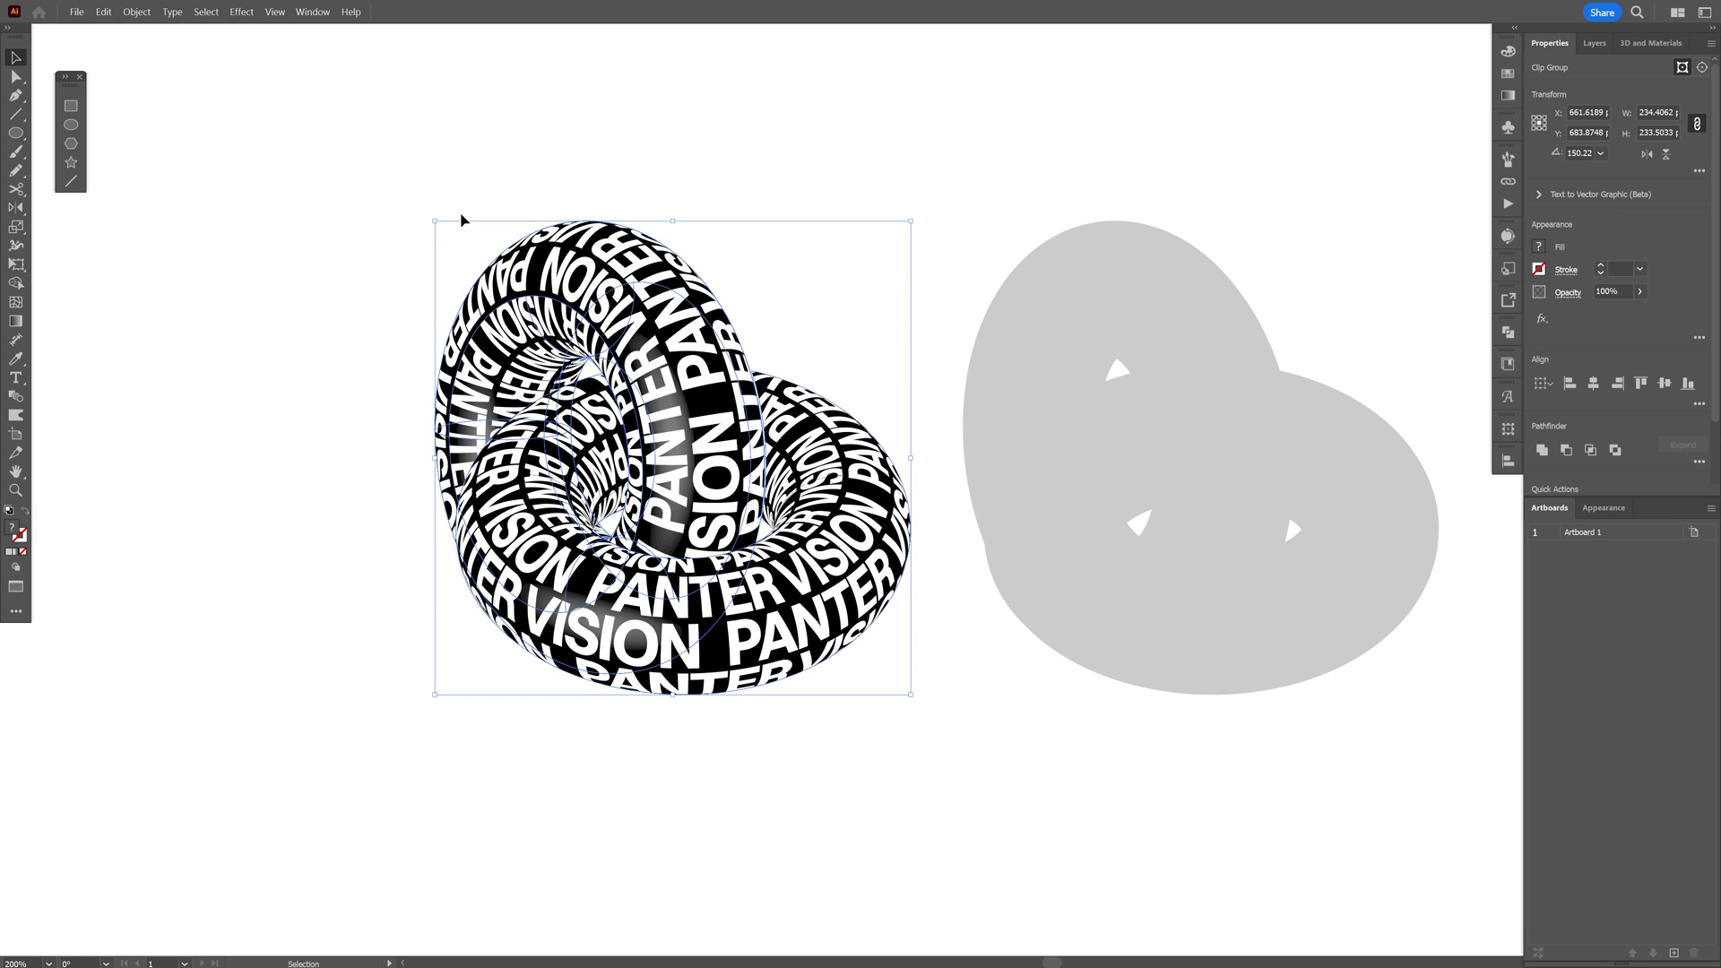
key(alt+Tab)
key(ctrl+v)
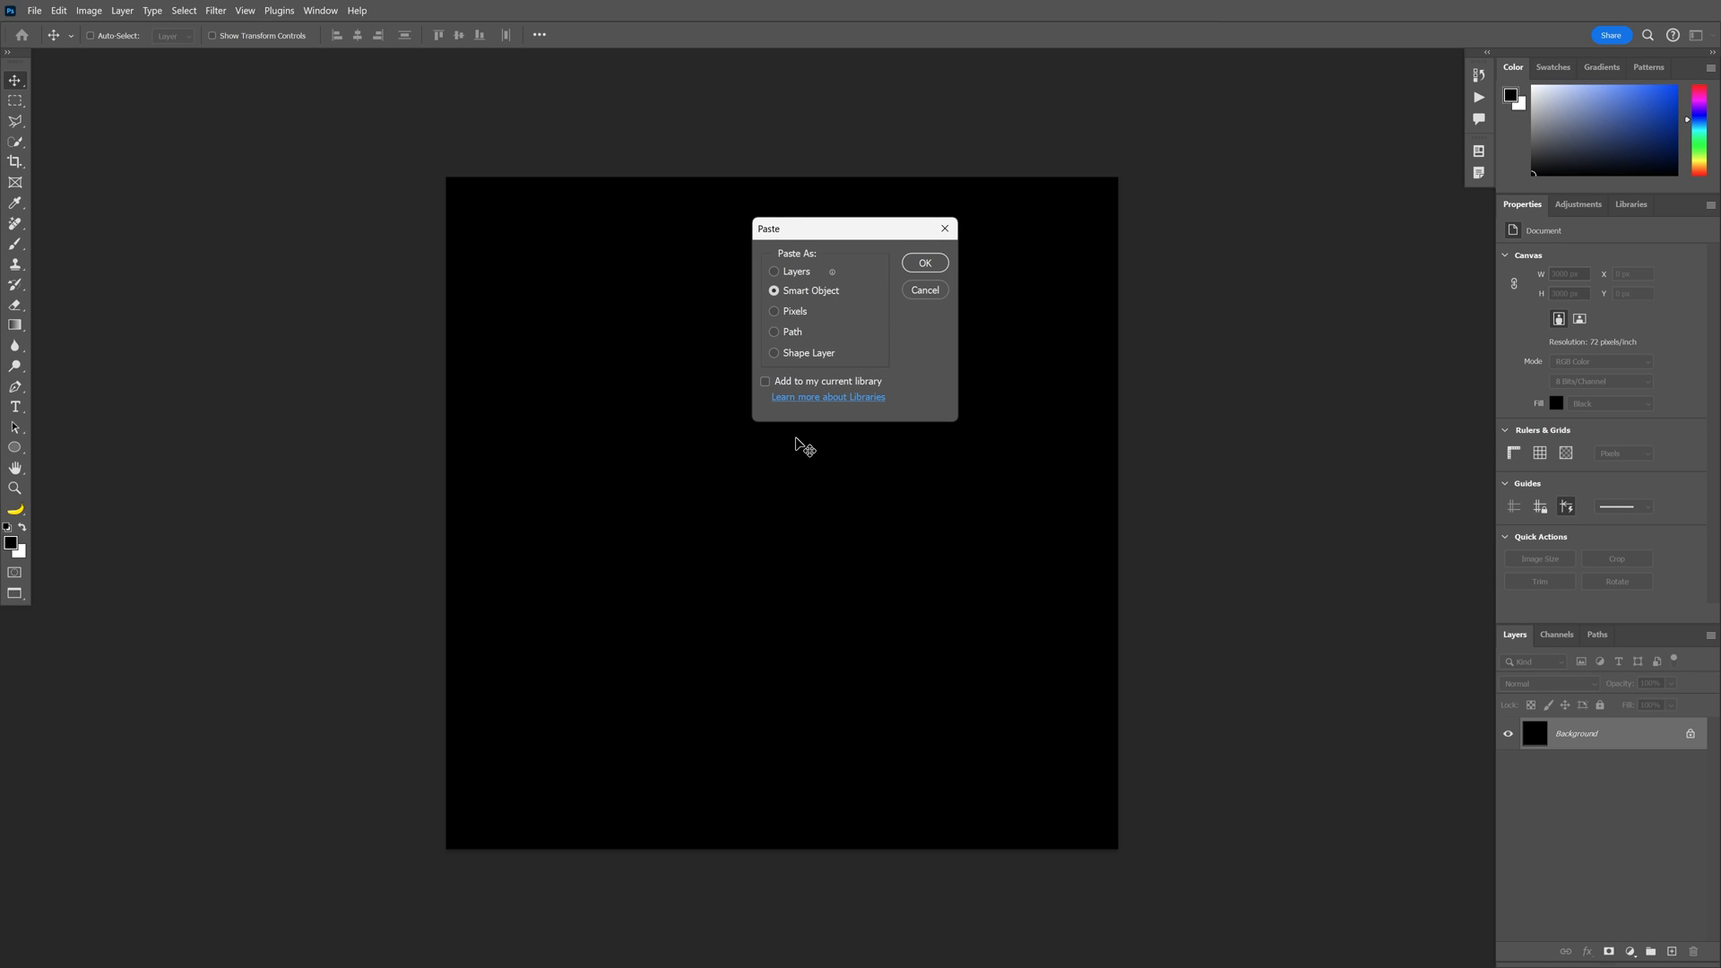
click(925, 263)
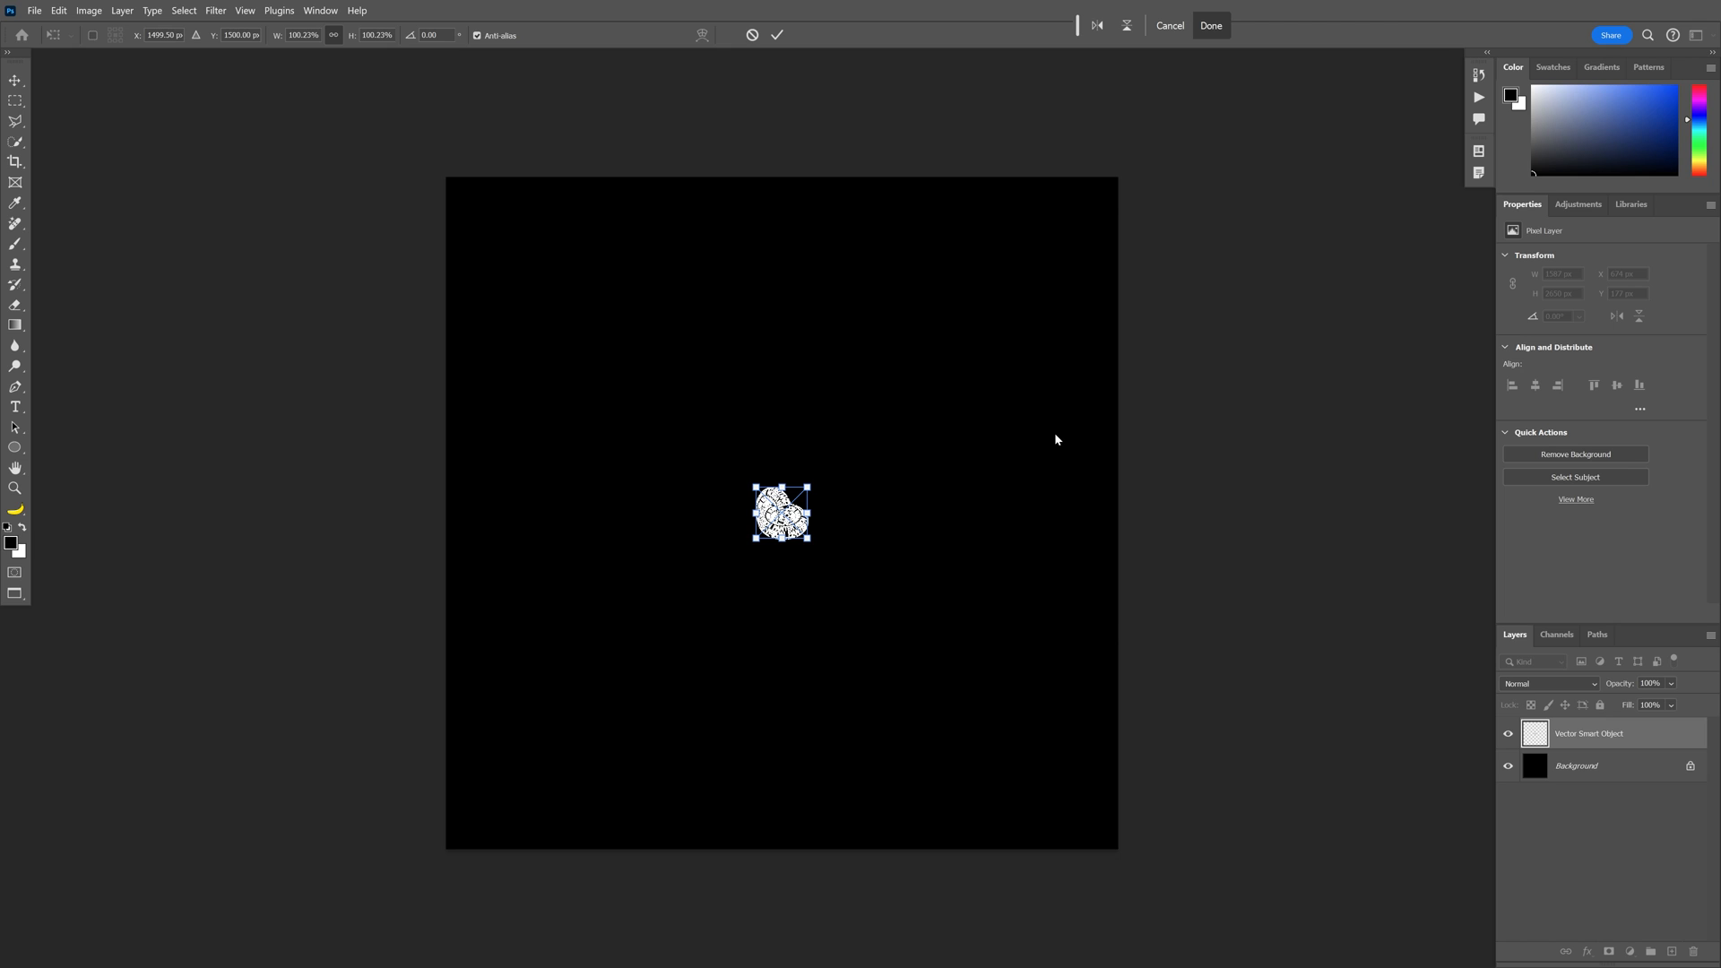
key(Return)
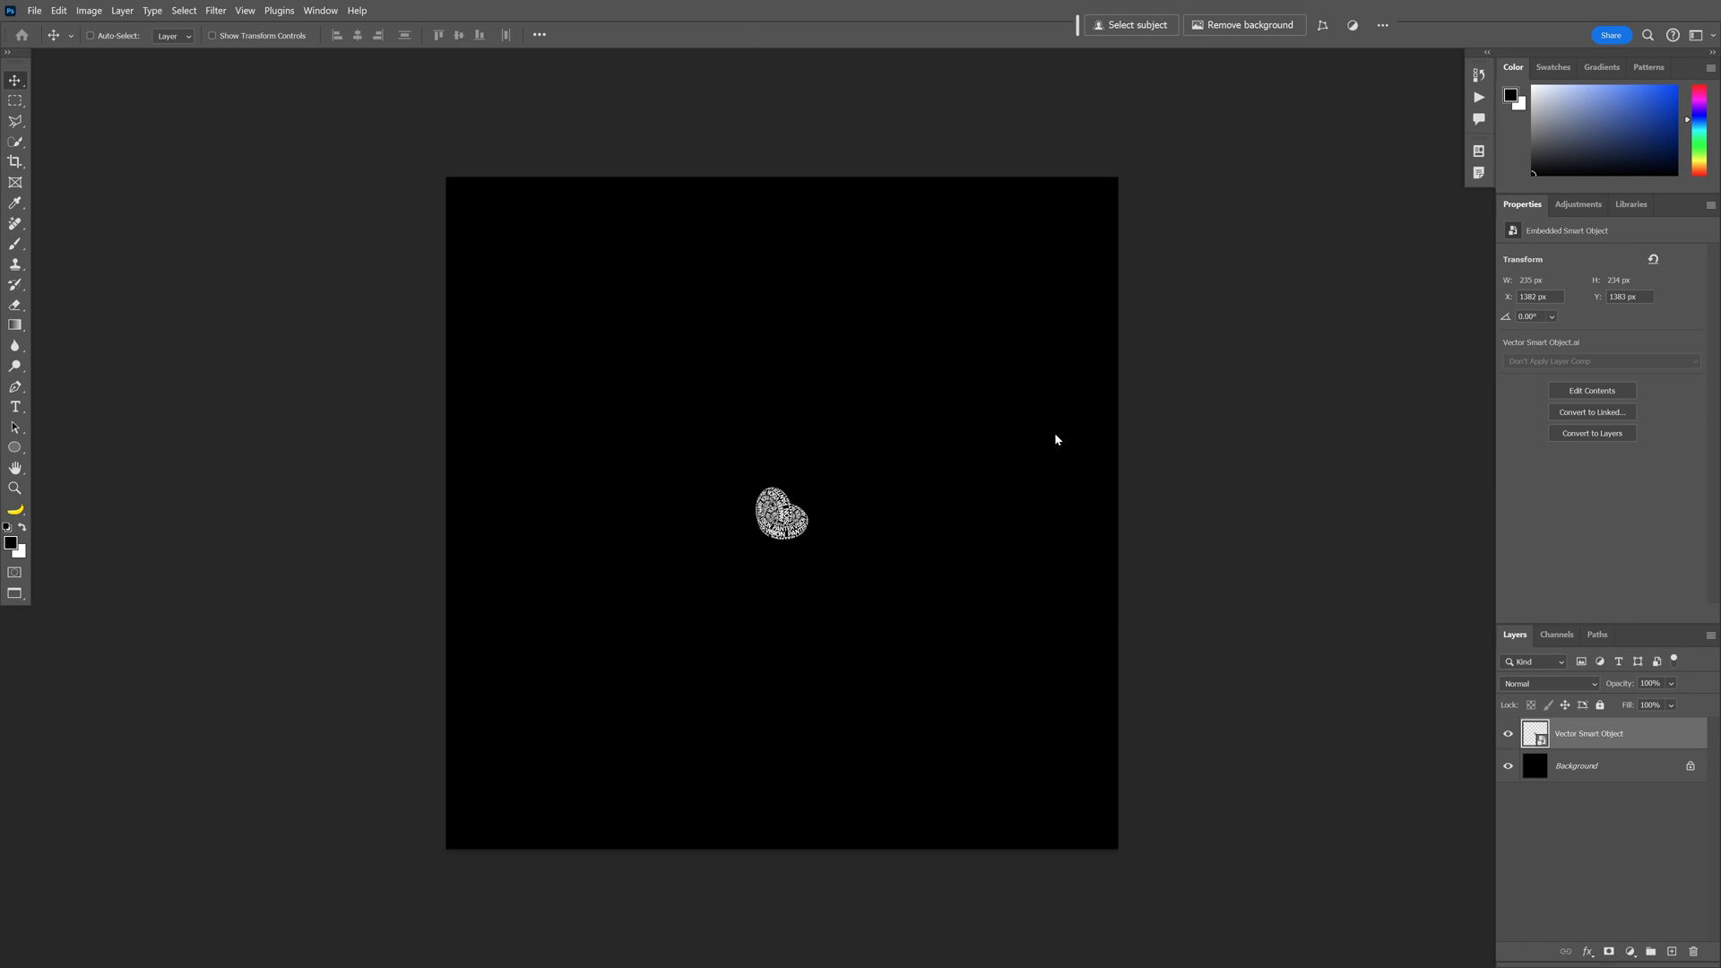
- Copy the upper ring's grey silhouette from Illustrator and paste it into the Photoshop document as a Smart Object
key(alt+Tab)
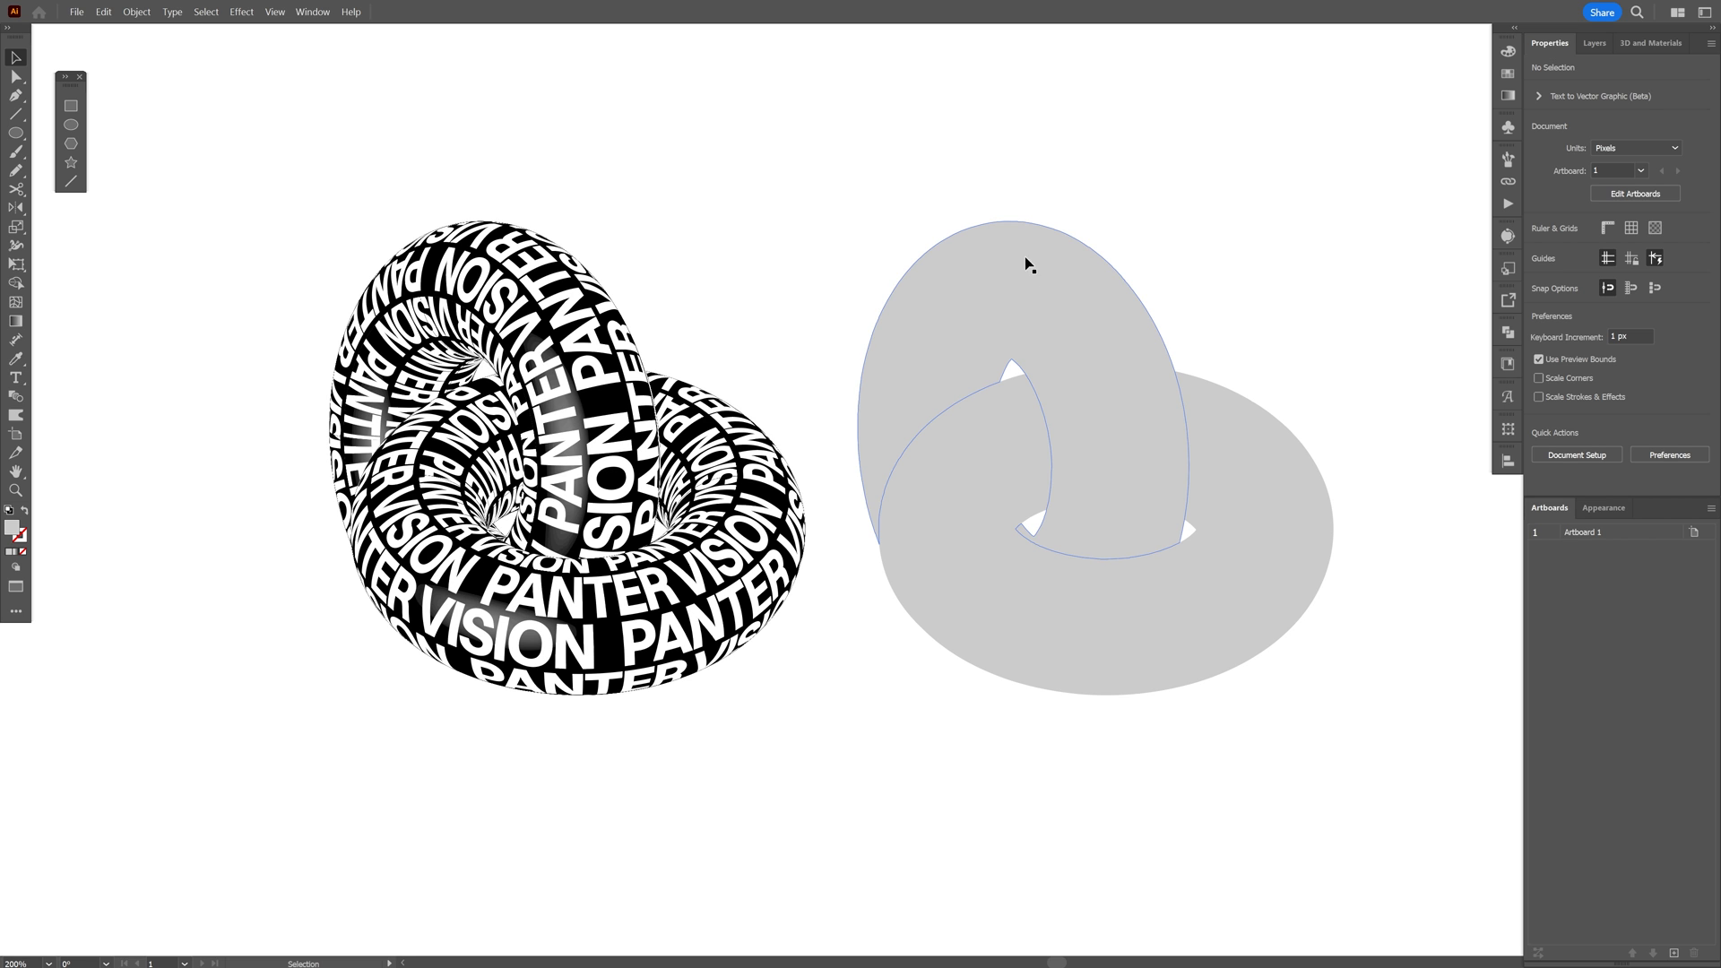
drag(1024, 288, 1060, 184)
key(ctrl+z)
key(v)
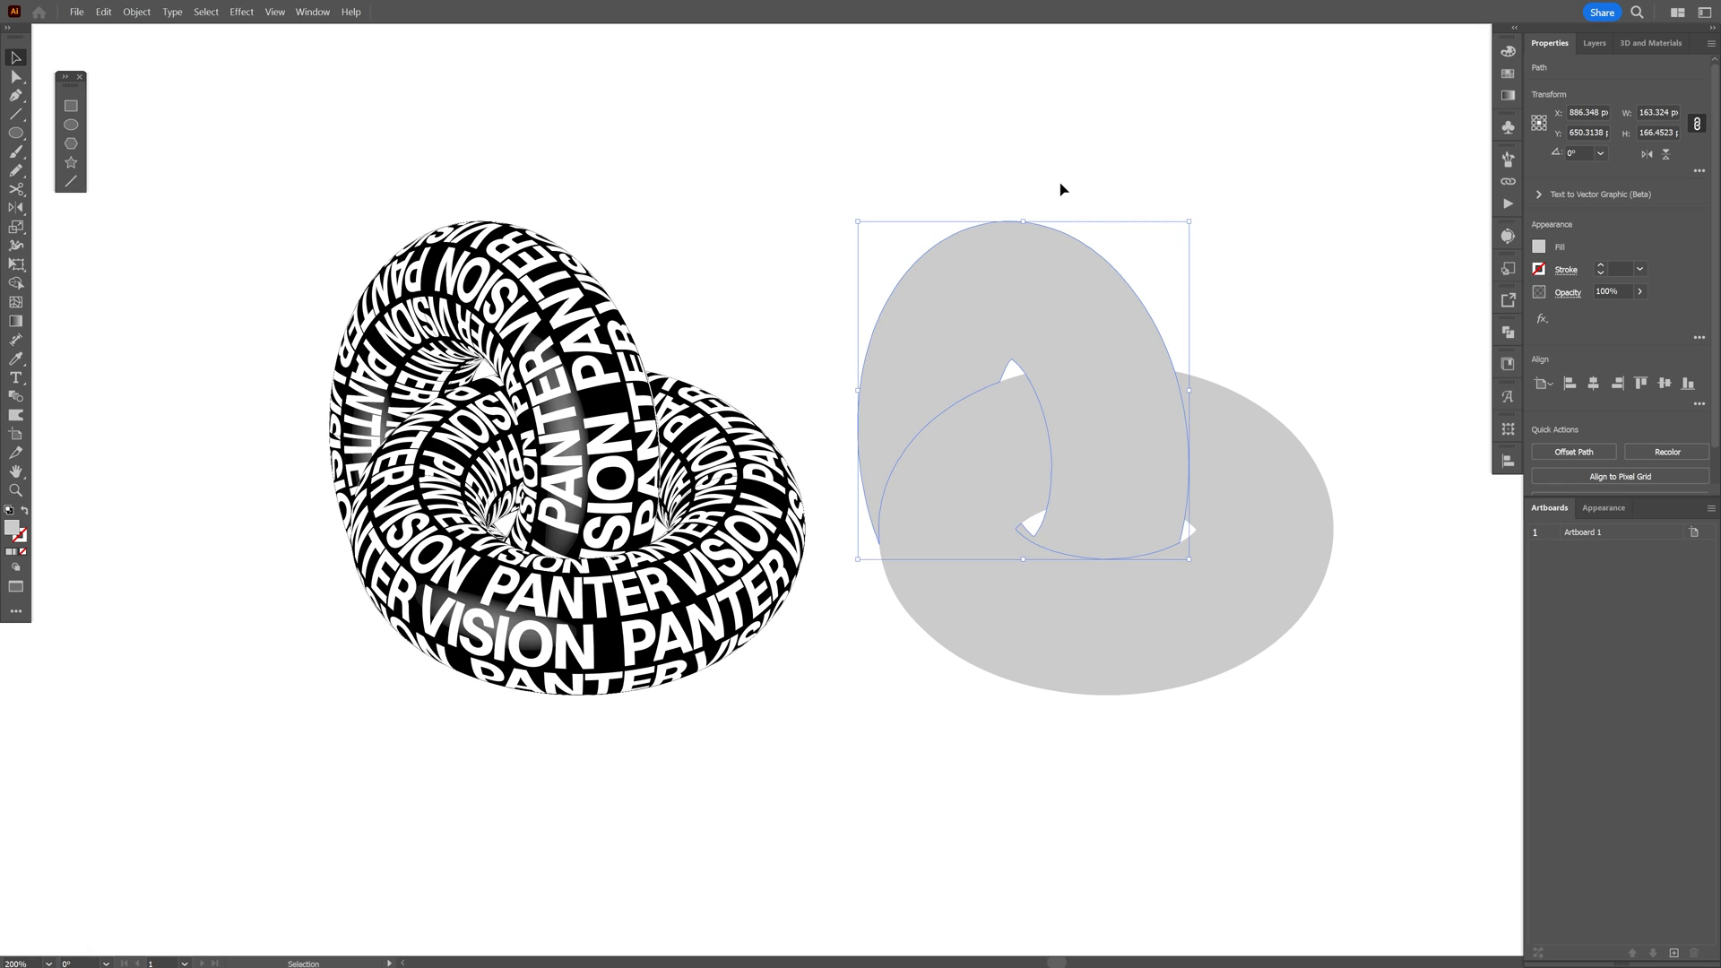
key(alt+Tab)
key(ctrl+v)
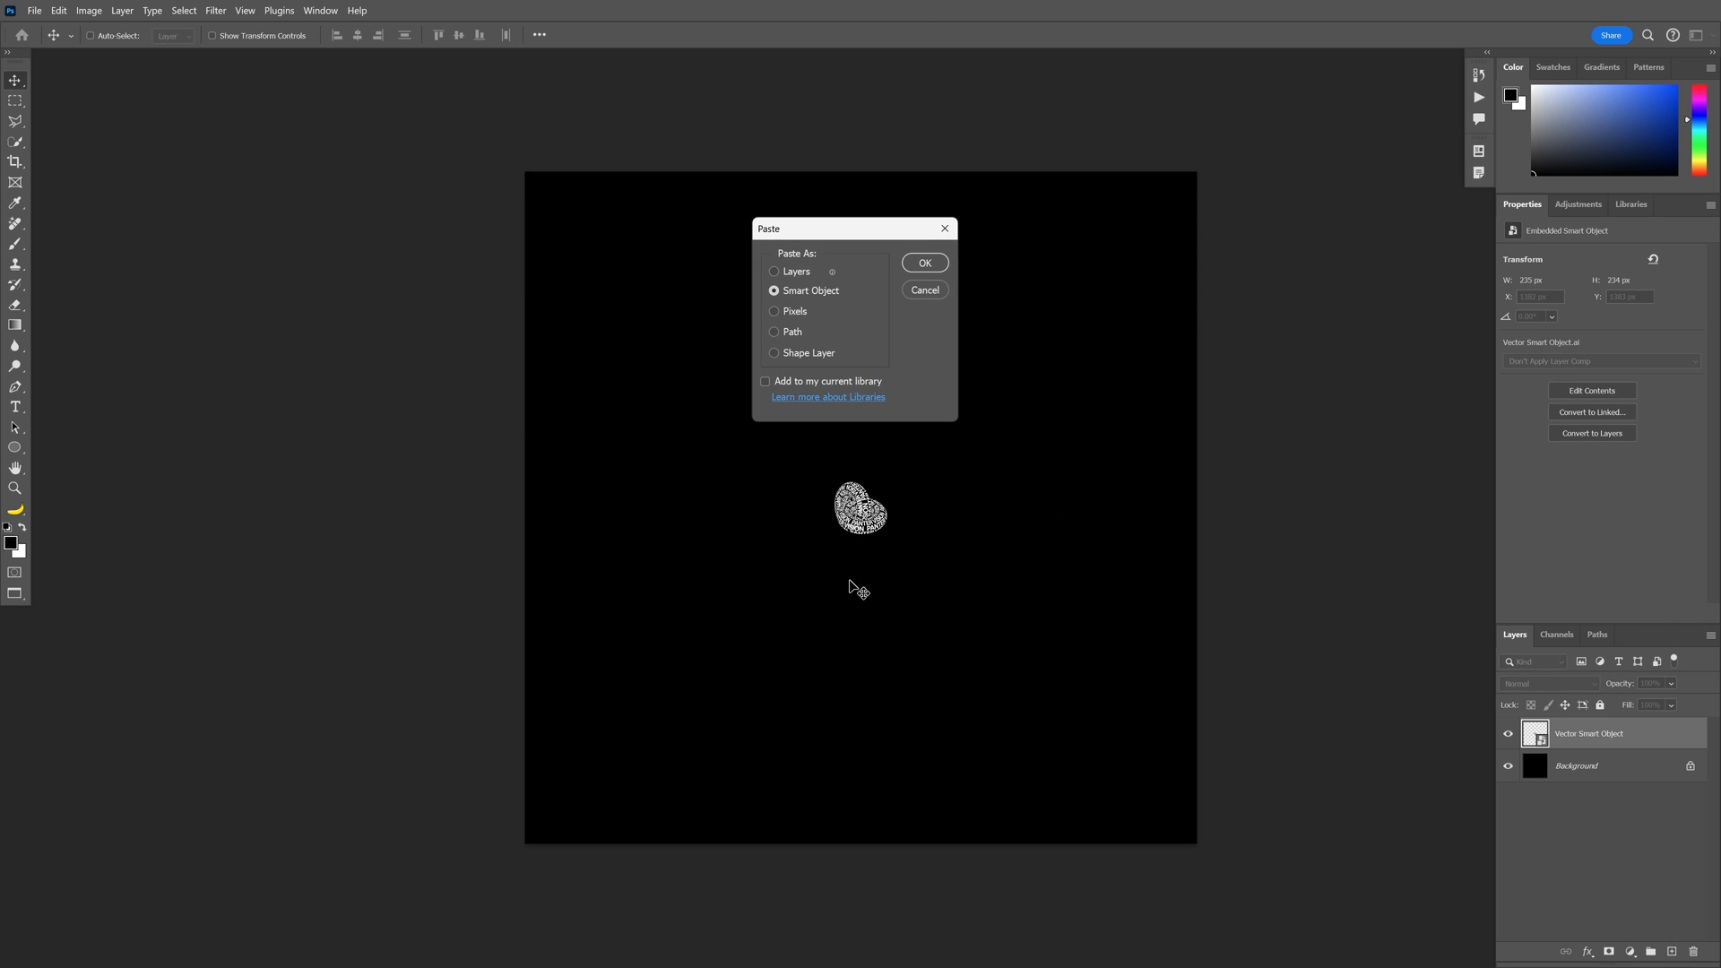
key(Return)
key(Return)
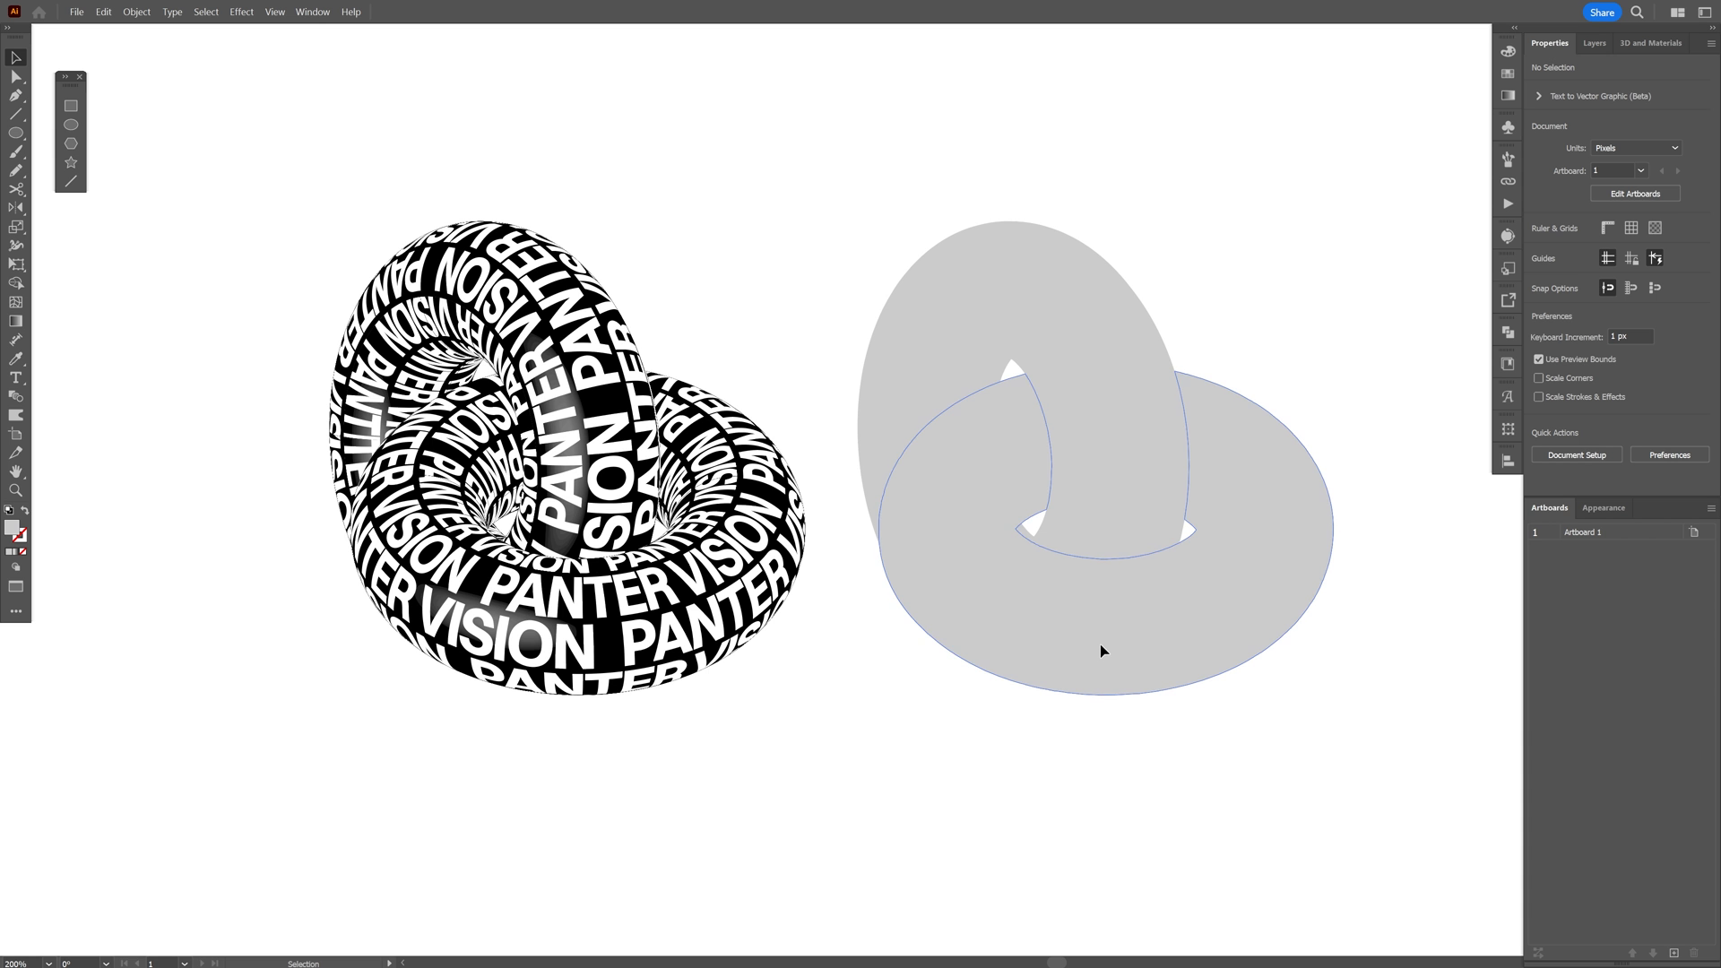
- Copy the lower ring's grey silhouette from Illustrator and paste it into Photoshop as another Smart Object
drag(1102, 649, 1147, 638)
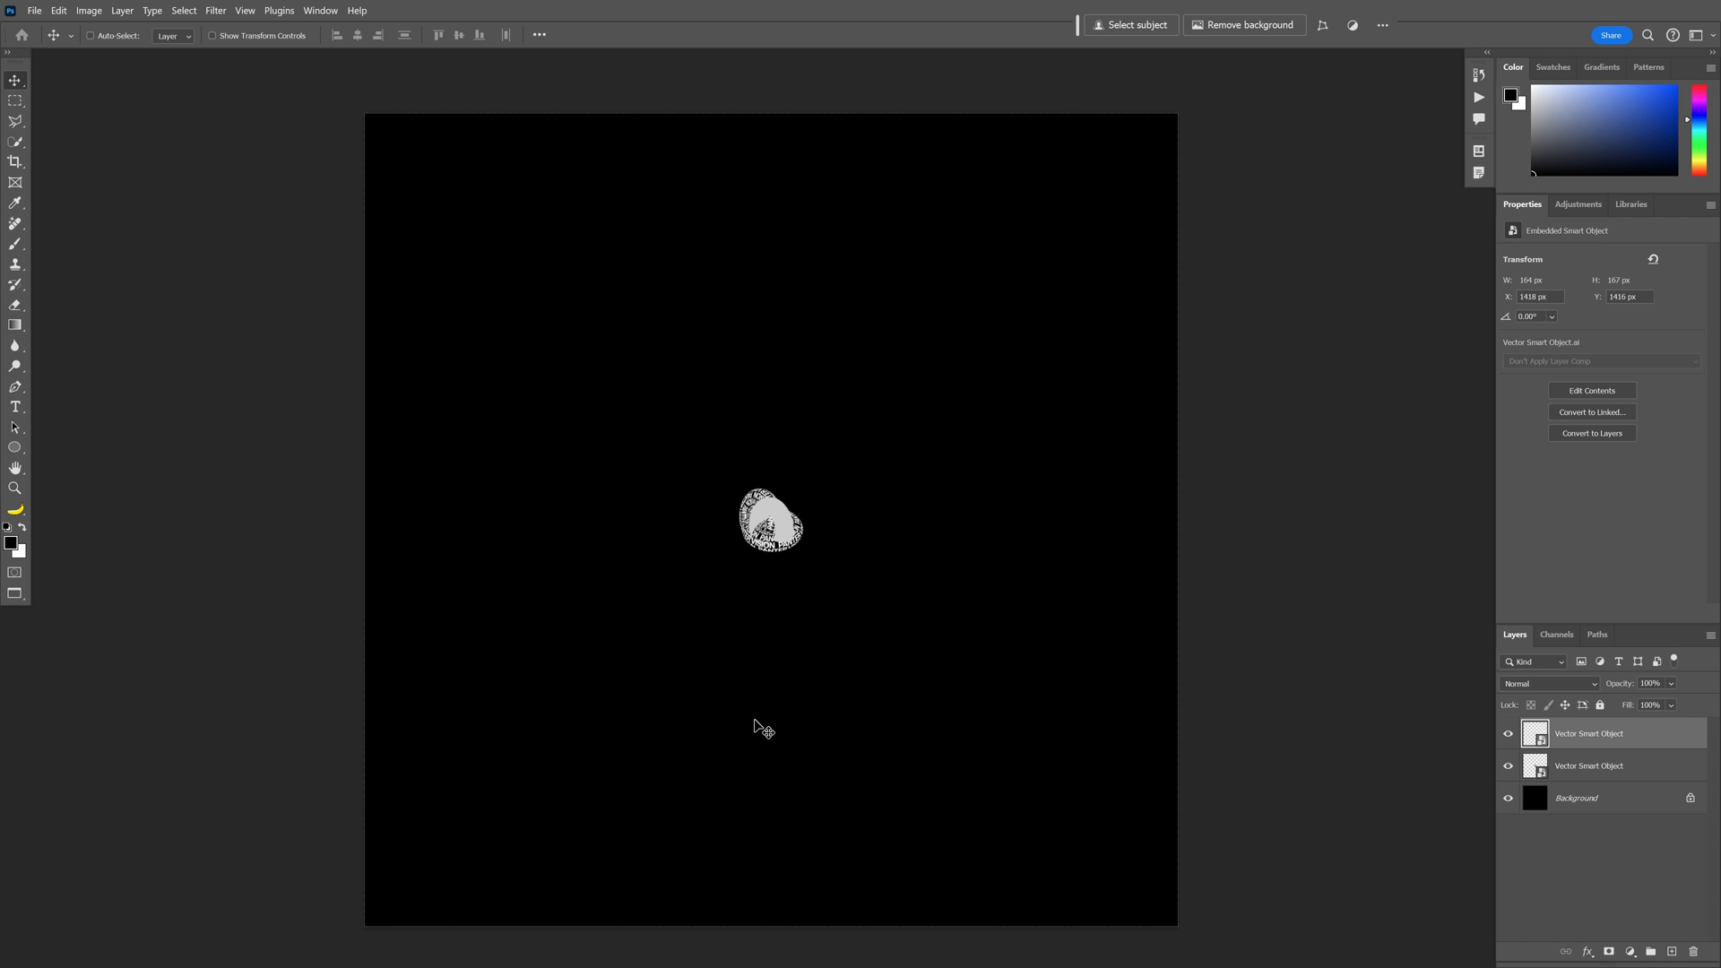
key(ctrl+v)
key(Return)
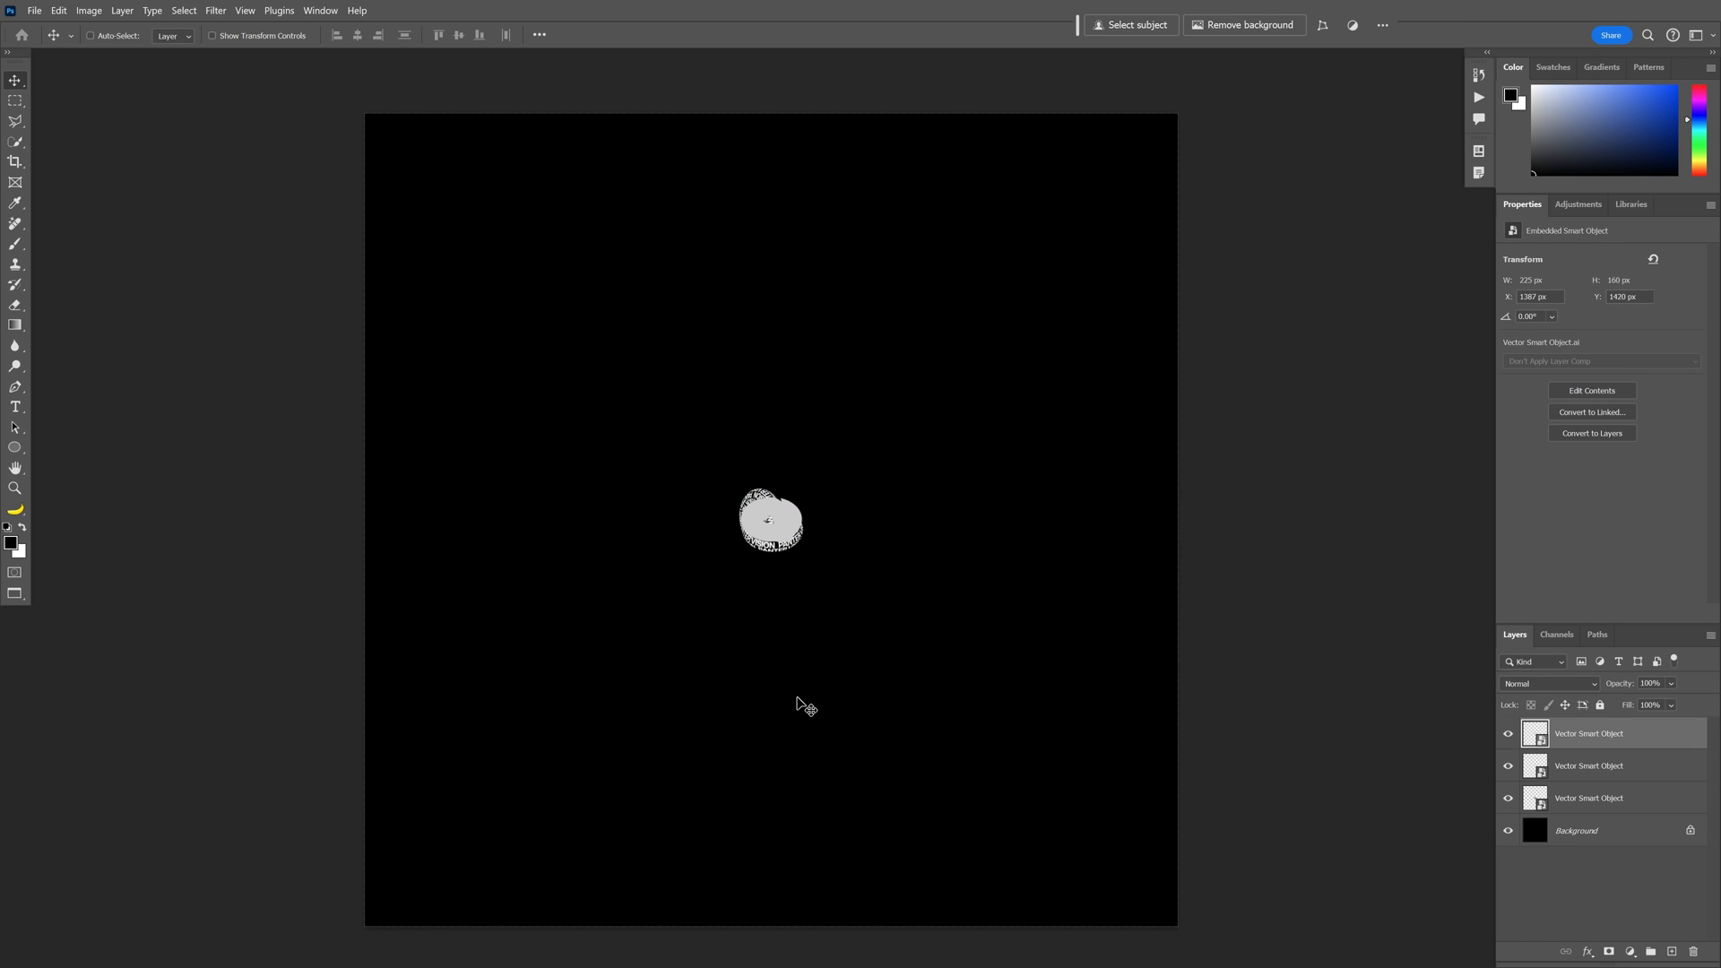
- Scale all three Smart Object layers together to about 1127% so they nearly fill the canvas
shift+click(1652, 803)
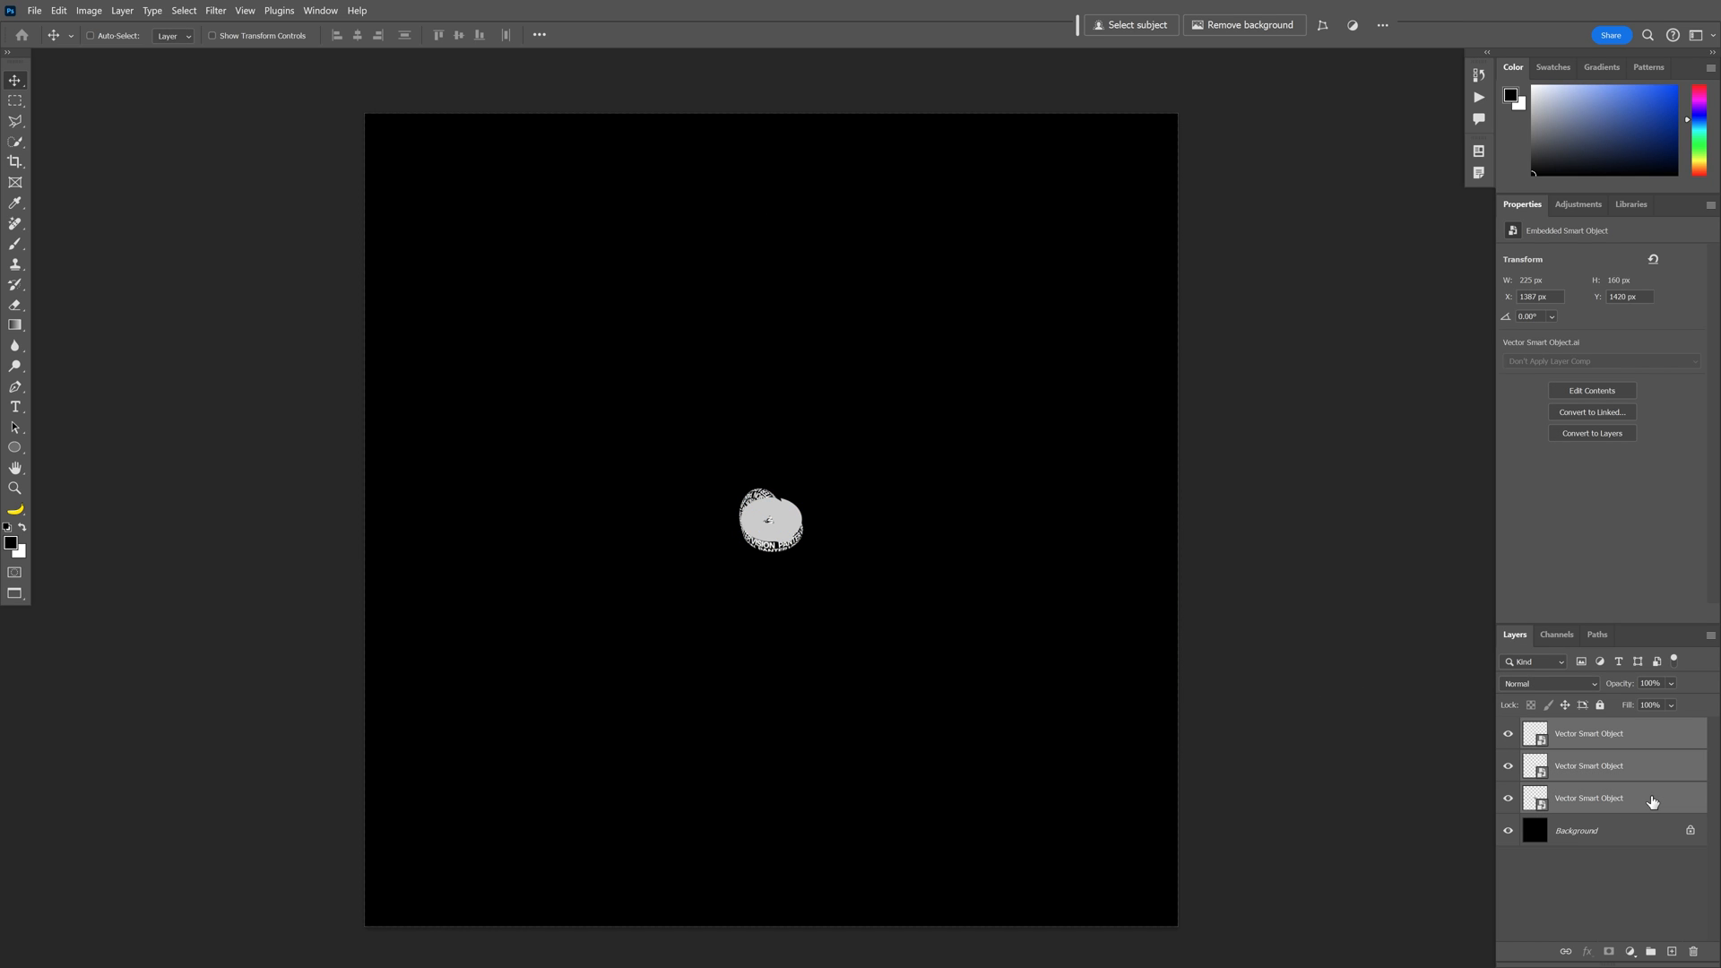
key(ctrl+t)
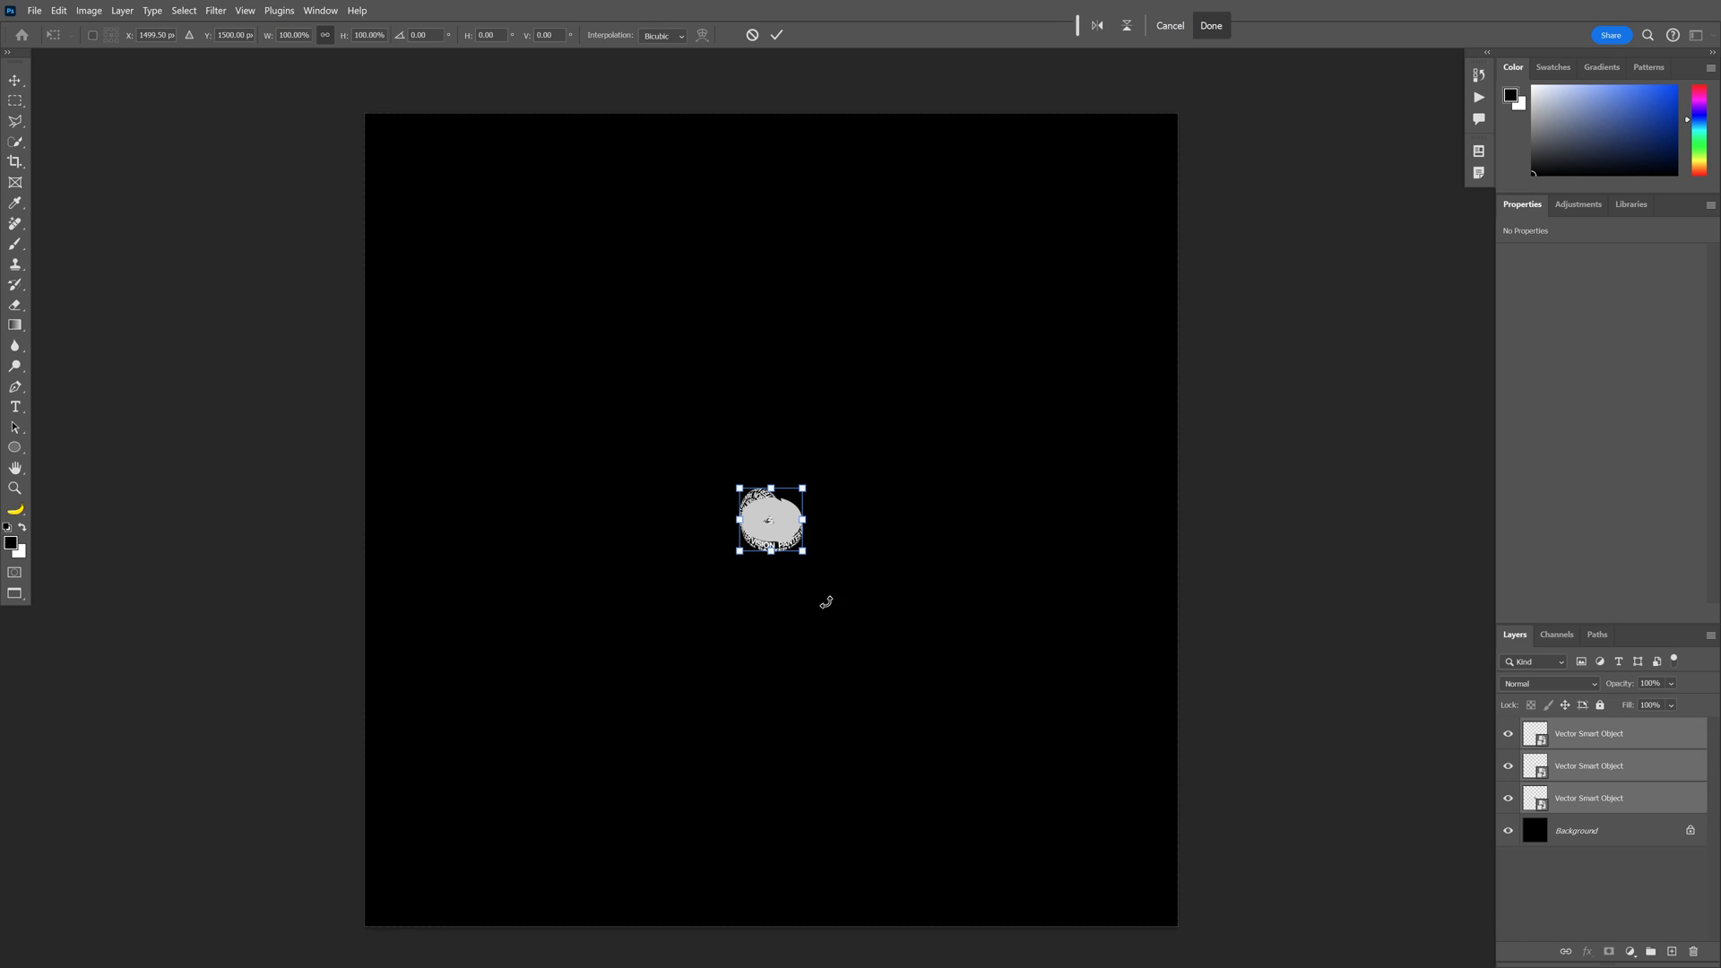
drag(803, 550, 1144, 829)
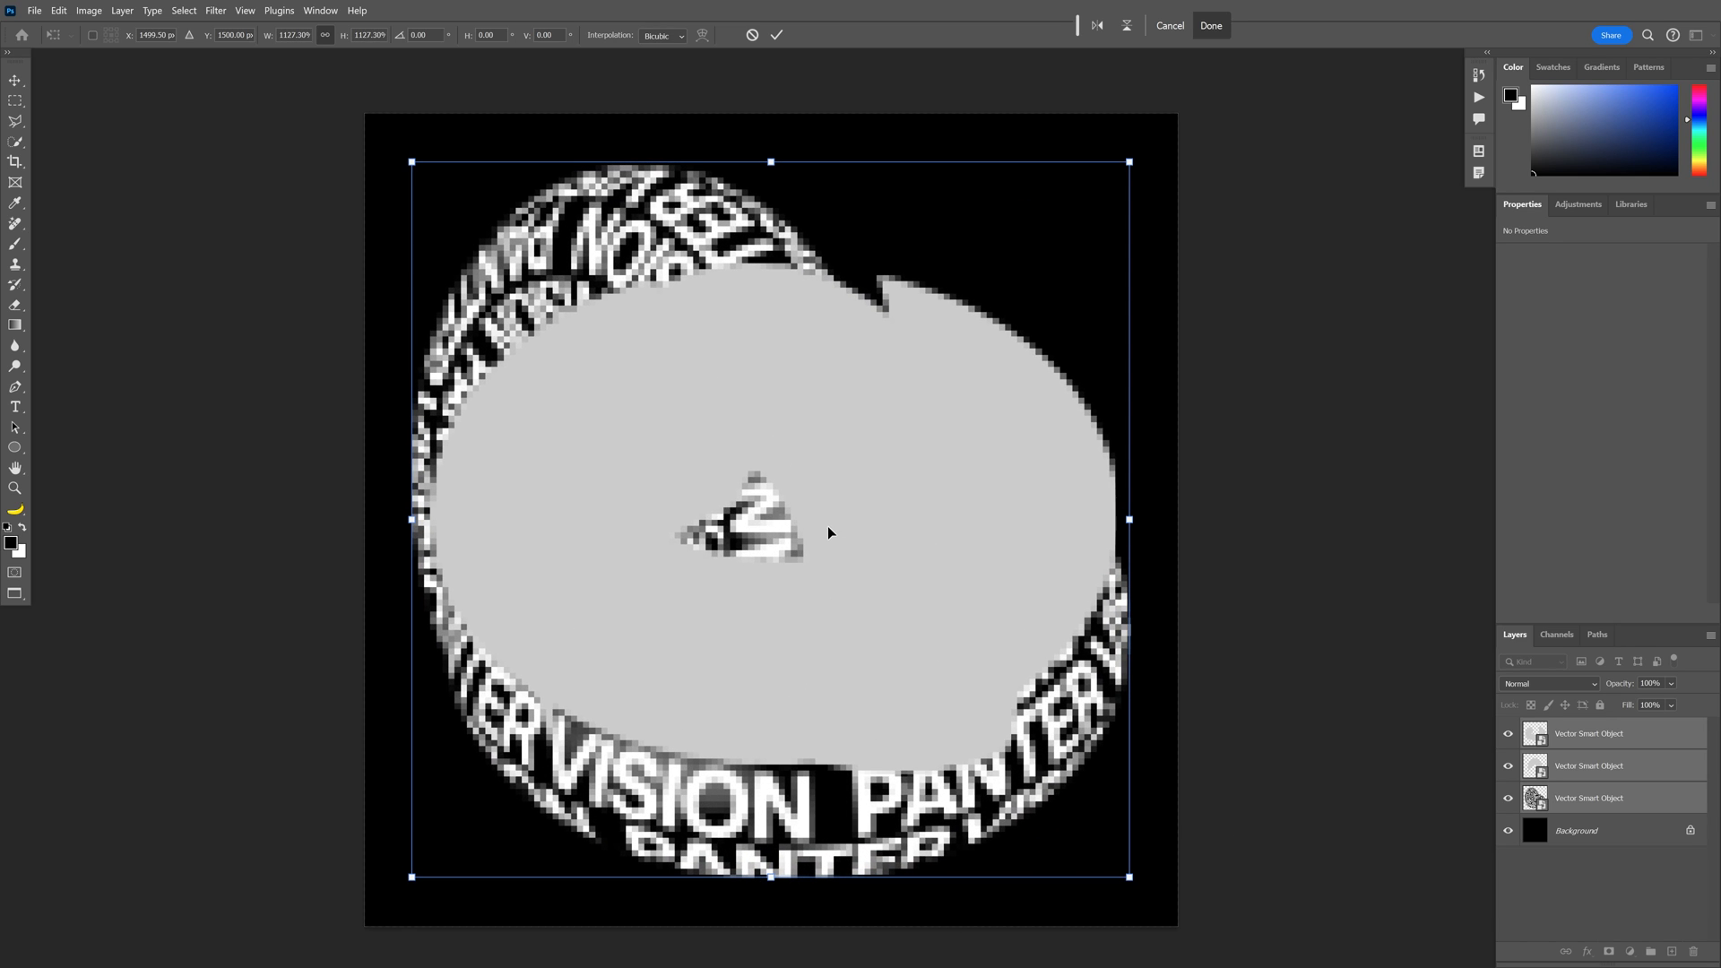
key(Return)
- Move the lower ring's silhouette layer down so it covers the matching text-wrapped ring
click(1593, 735)
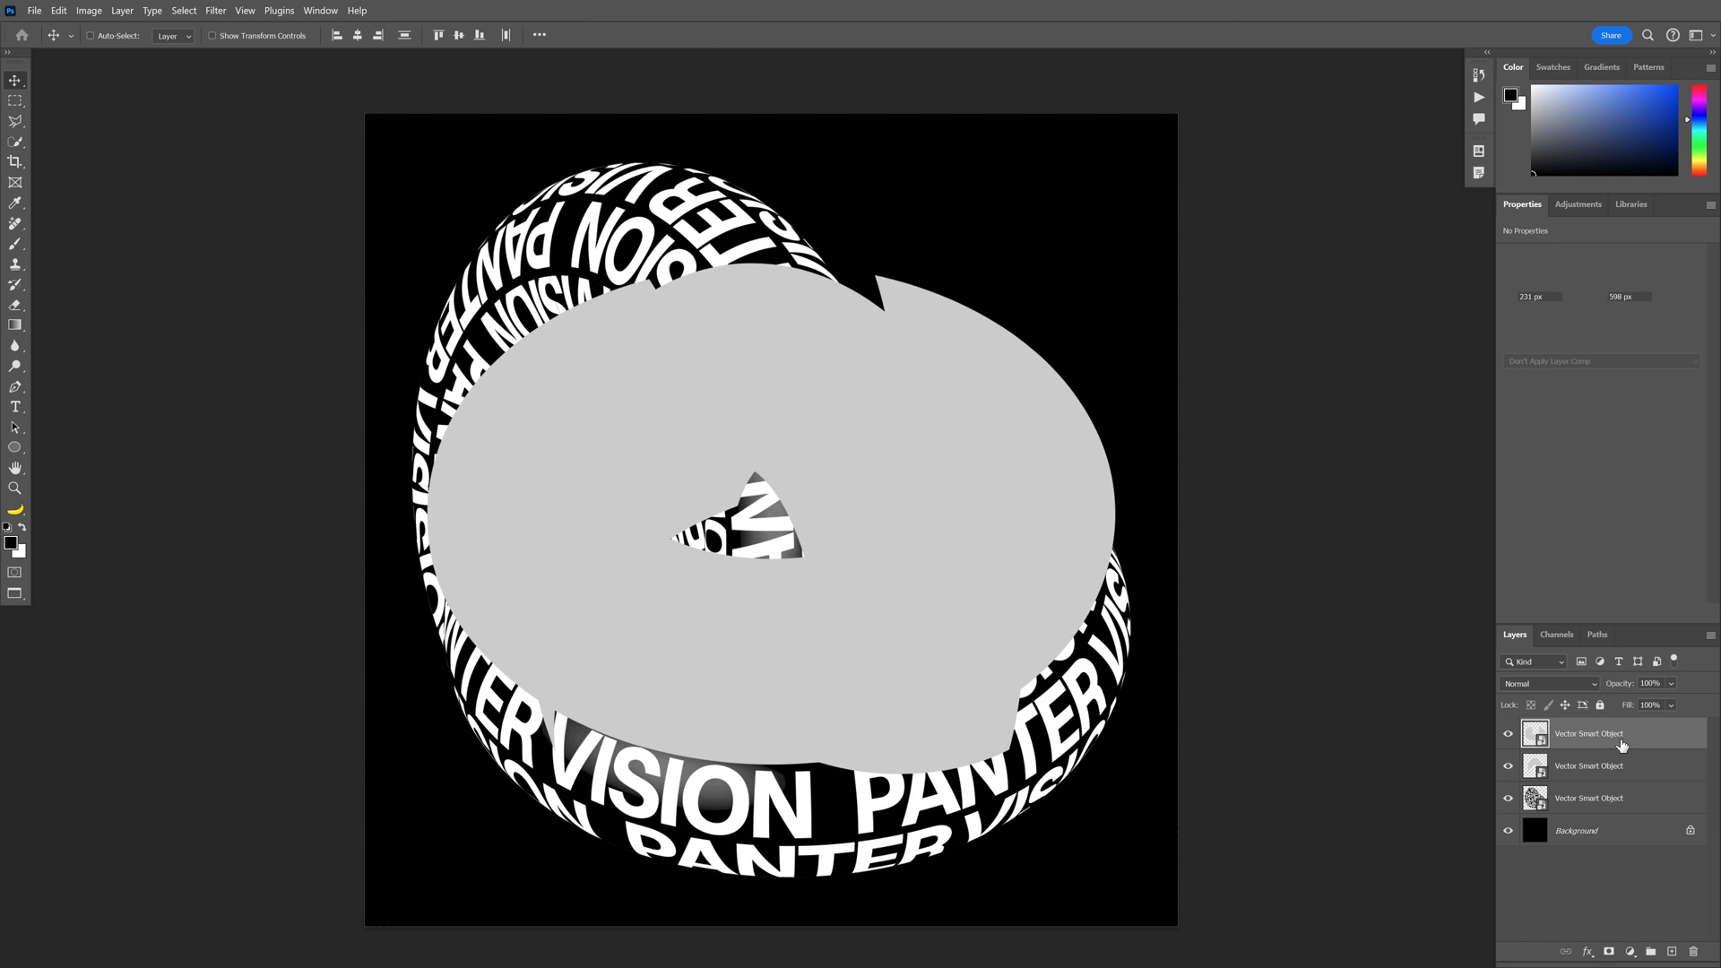
drag(1021, 535, 1032, 645)
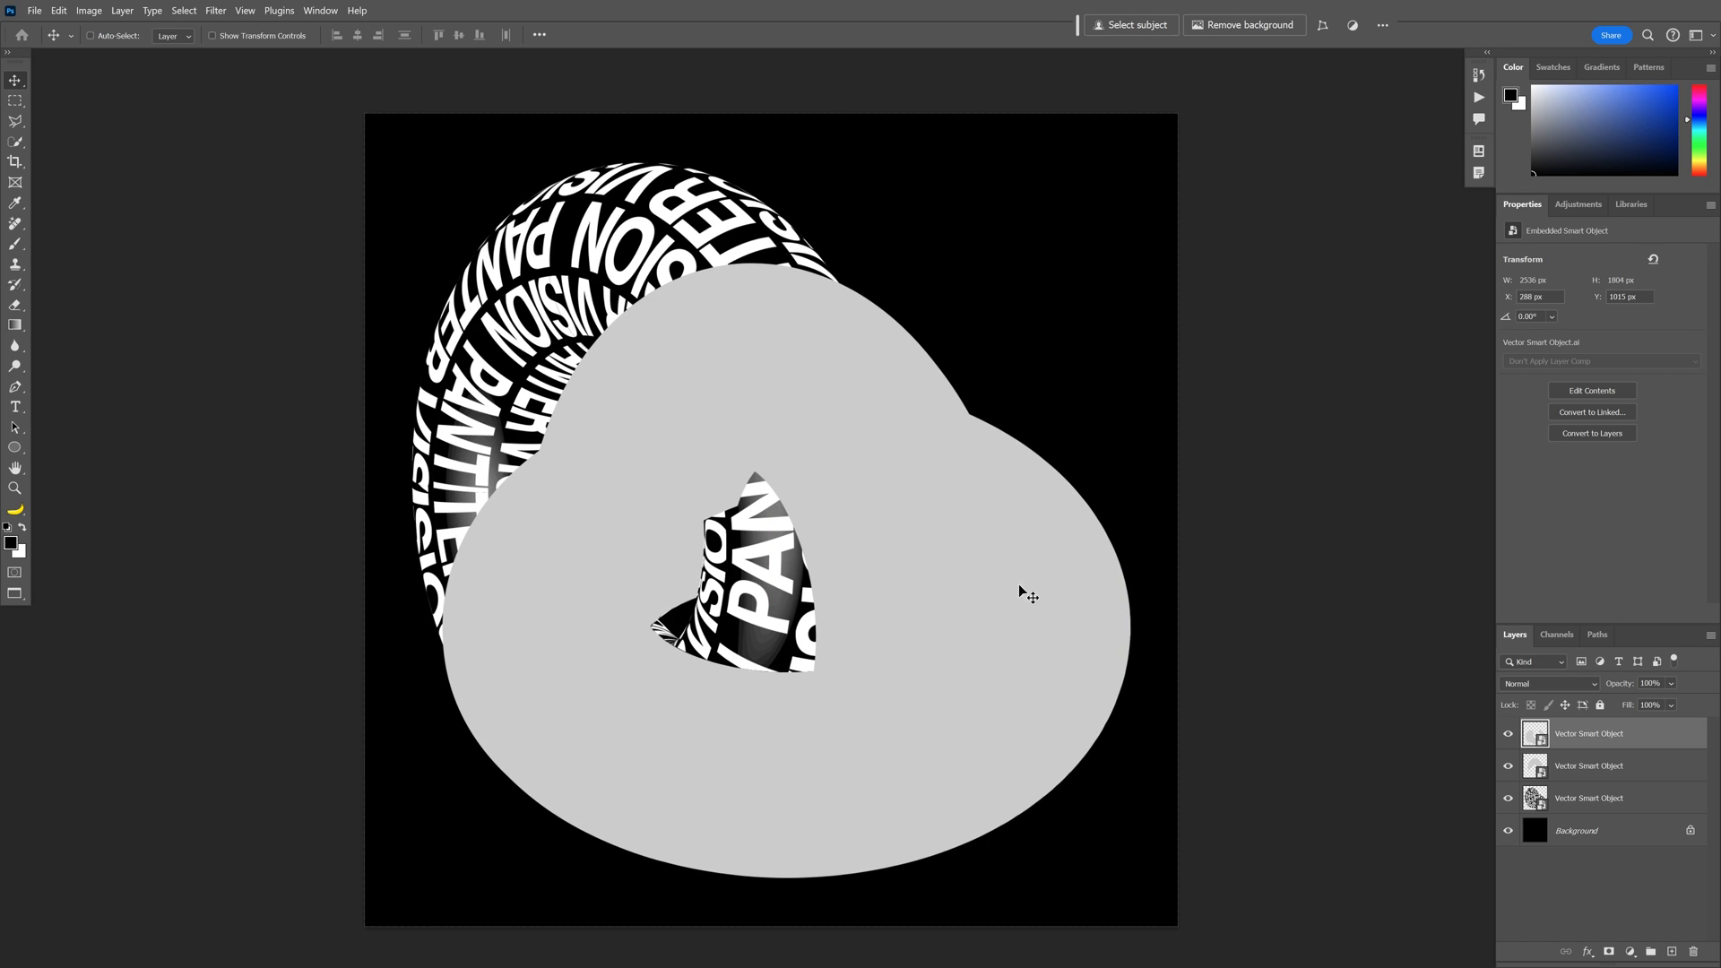
- Align the upper ring's grey silhouette precisely over its text-wrapped ring, at about X 173 px and Y 179 px
click(1594, 765)
drag(822, 430, 703, 319)
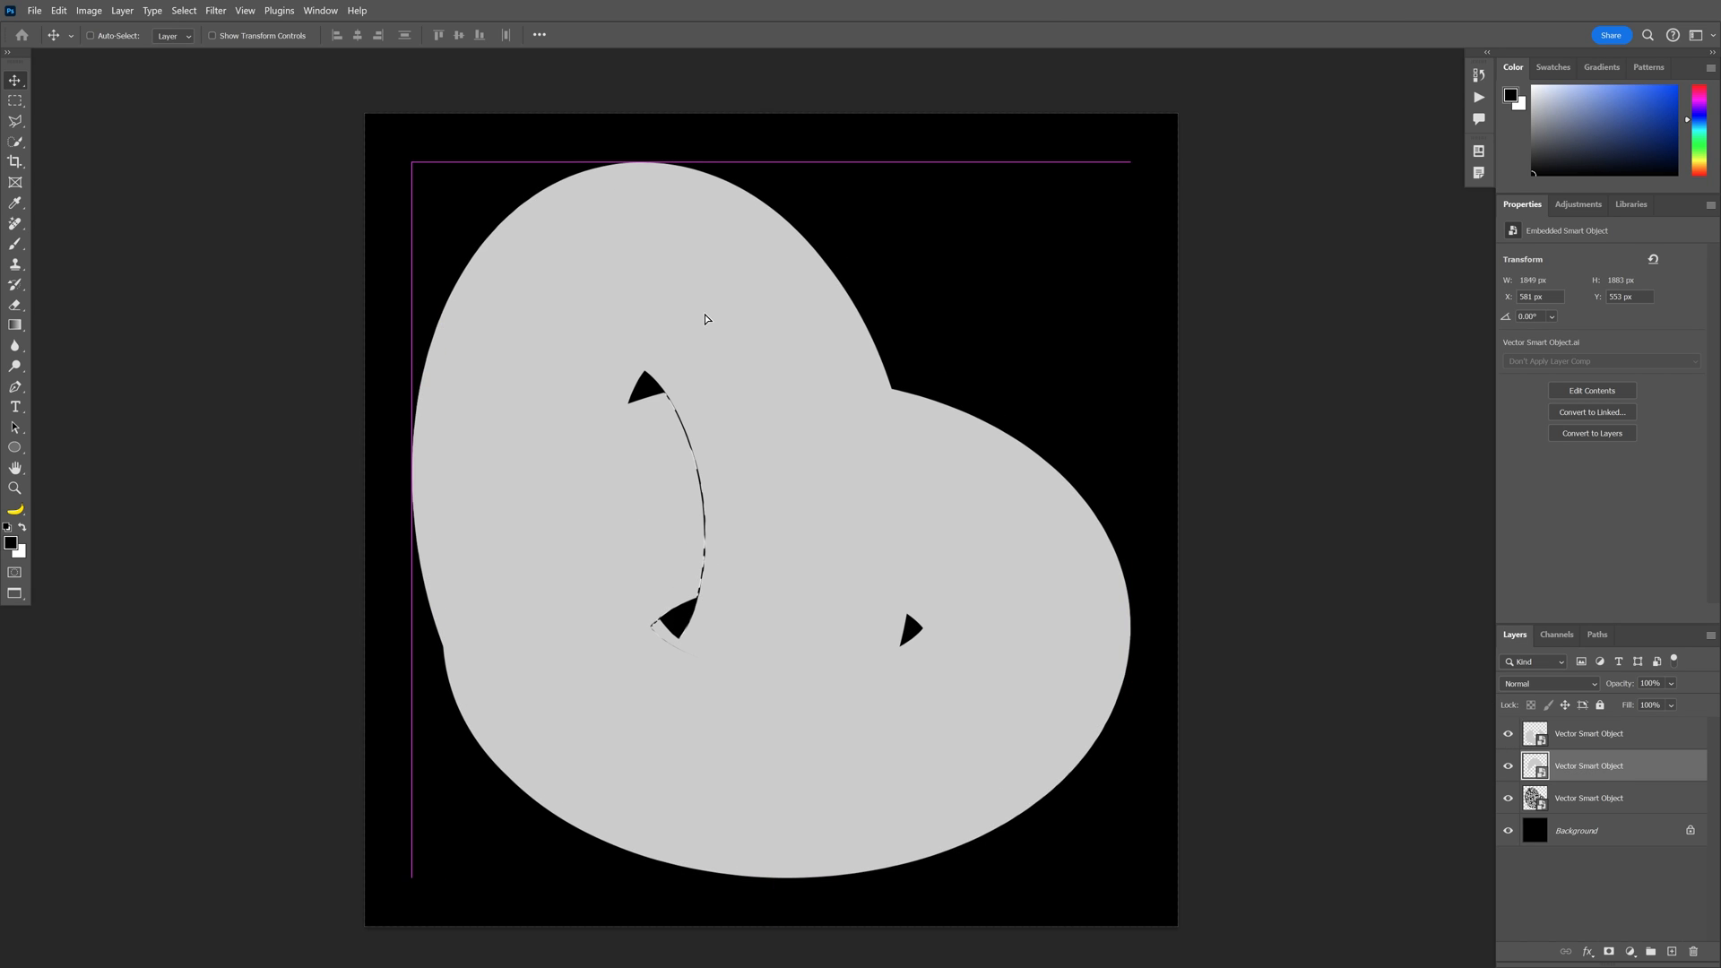
key(ctrl+plus)
scroll(627, 568, up, 6)
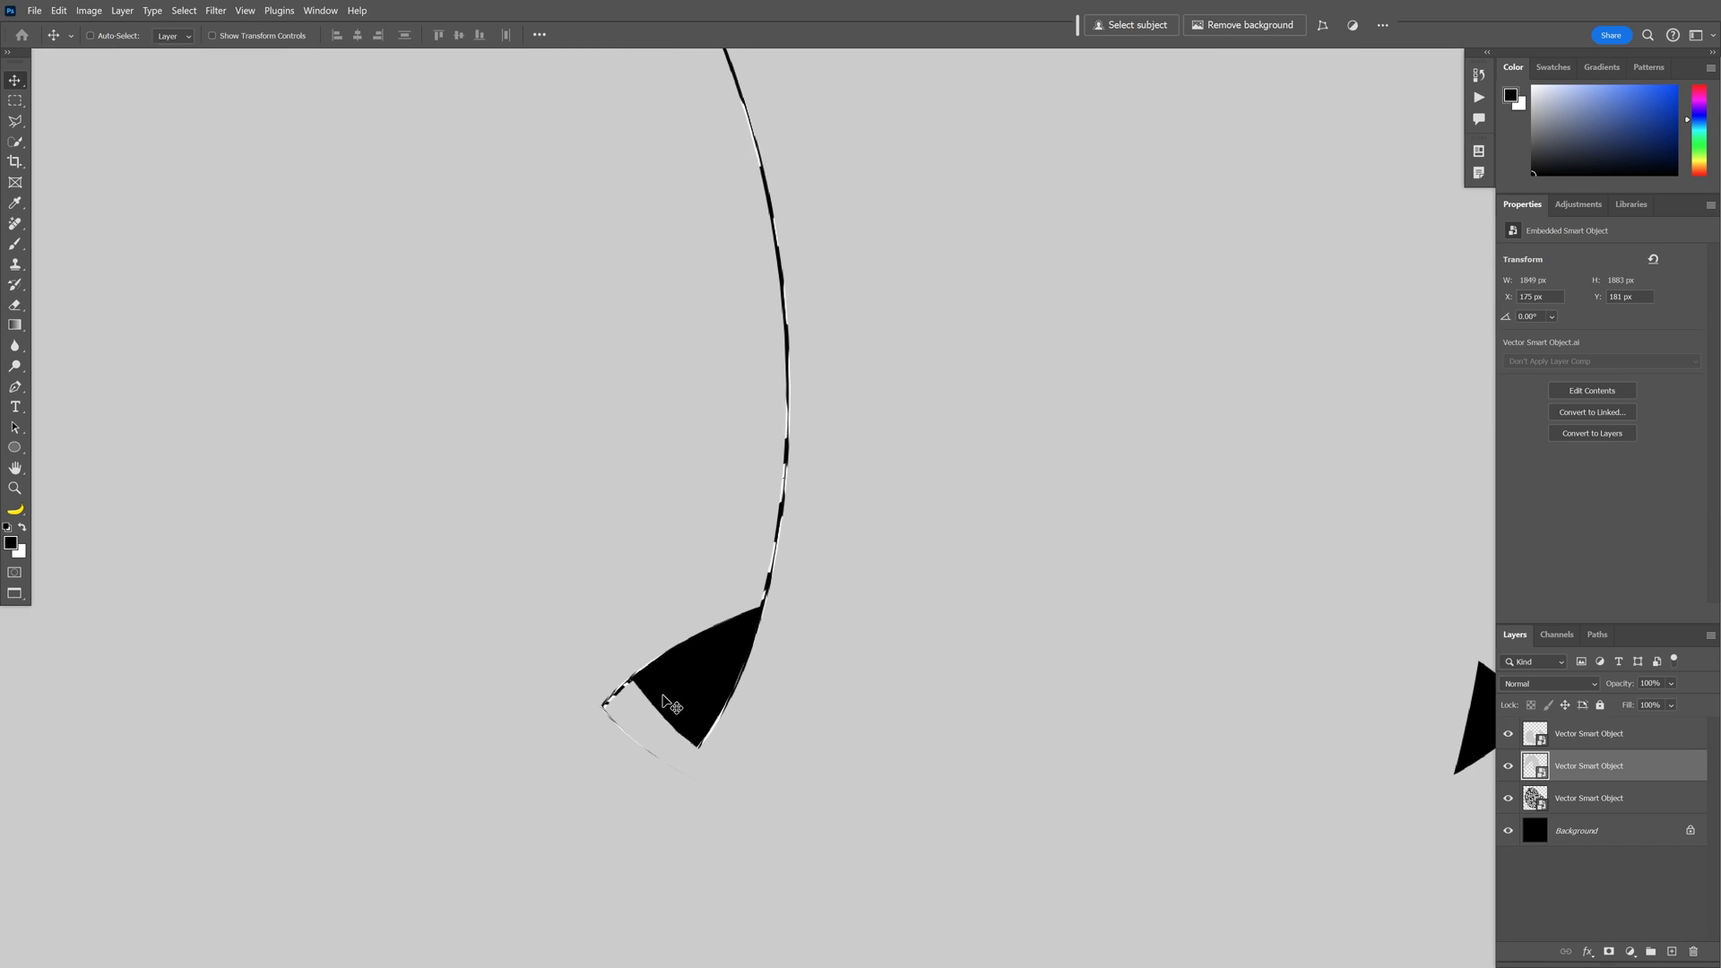
scroll(690, 609, up, 4)
drag(858, 649, 886, 659)
drag(777, 665, 776, 640)
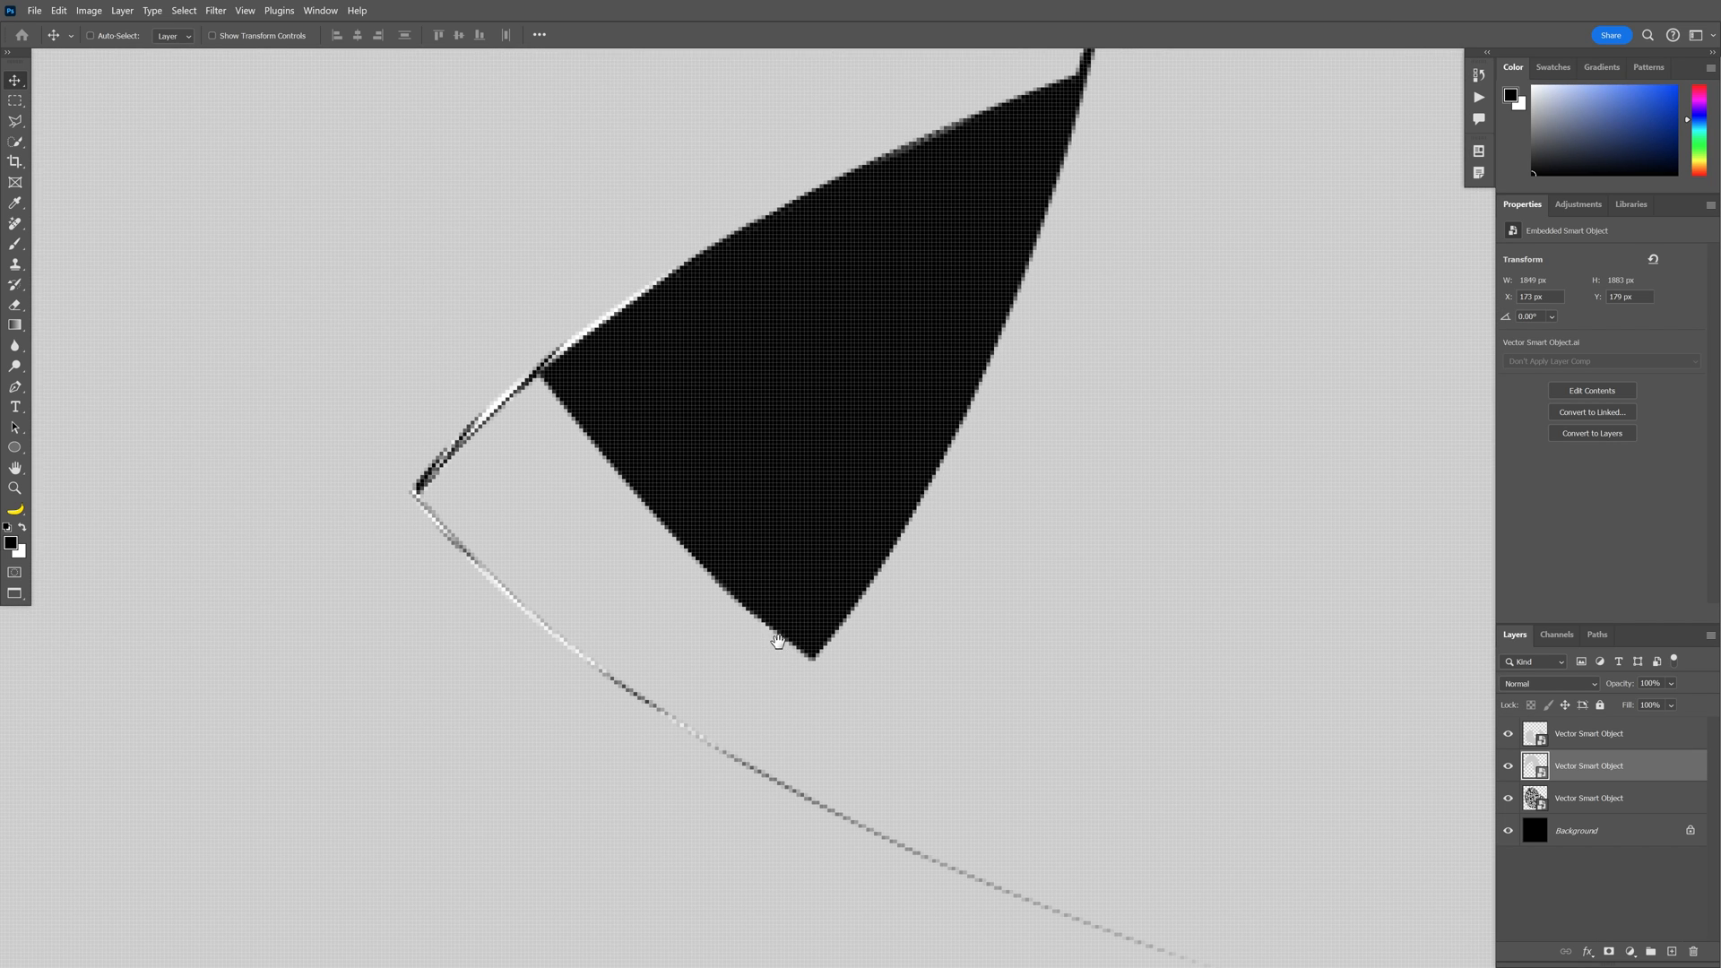
- Nudge the lower ring's silhouette to about X 291 px and Y 1016 px so its edges match the text-wrapped ring
click(1586, 734)
scroll(342, 530, up, 3)
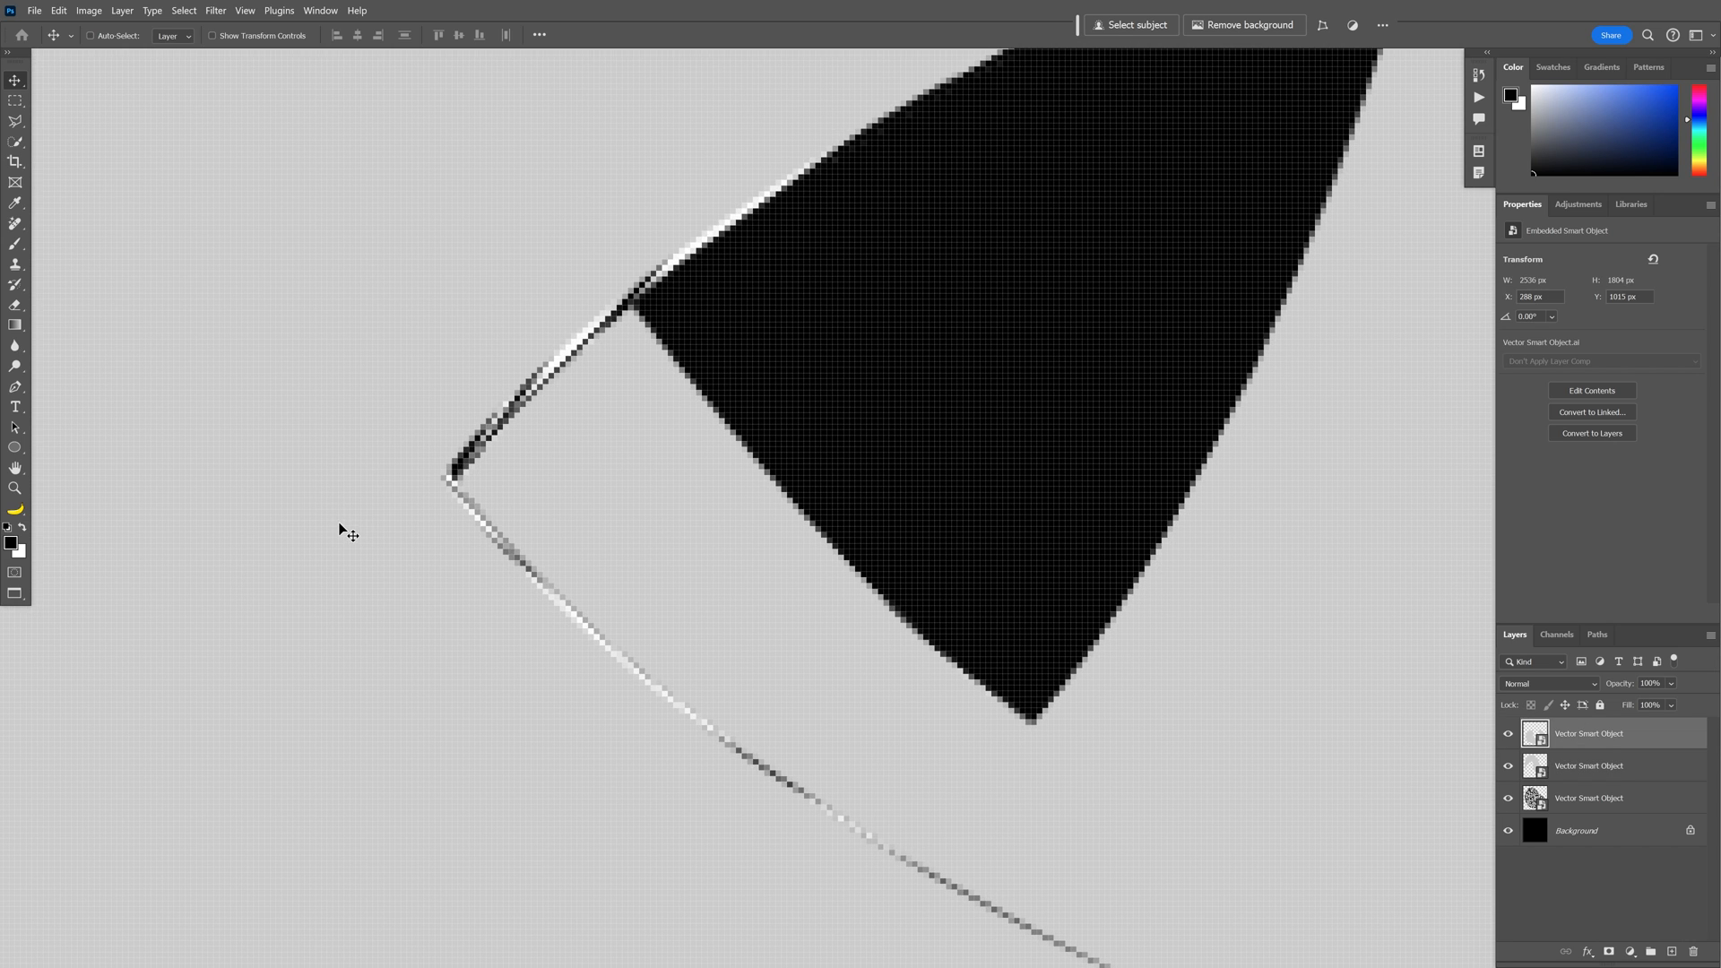
drag(342, 529, 359, 529)
scroll(359, 530, down, 2)
scroll(359, 530, down, 3)
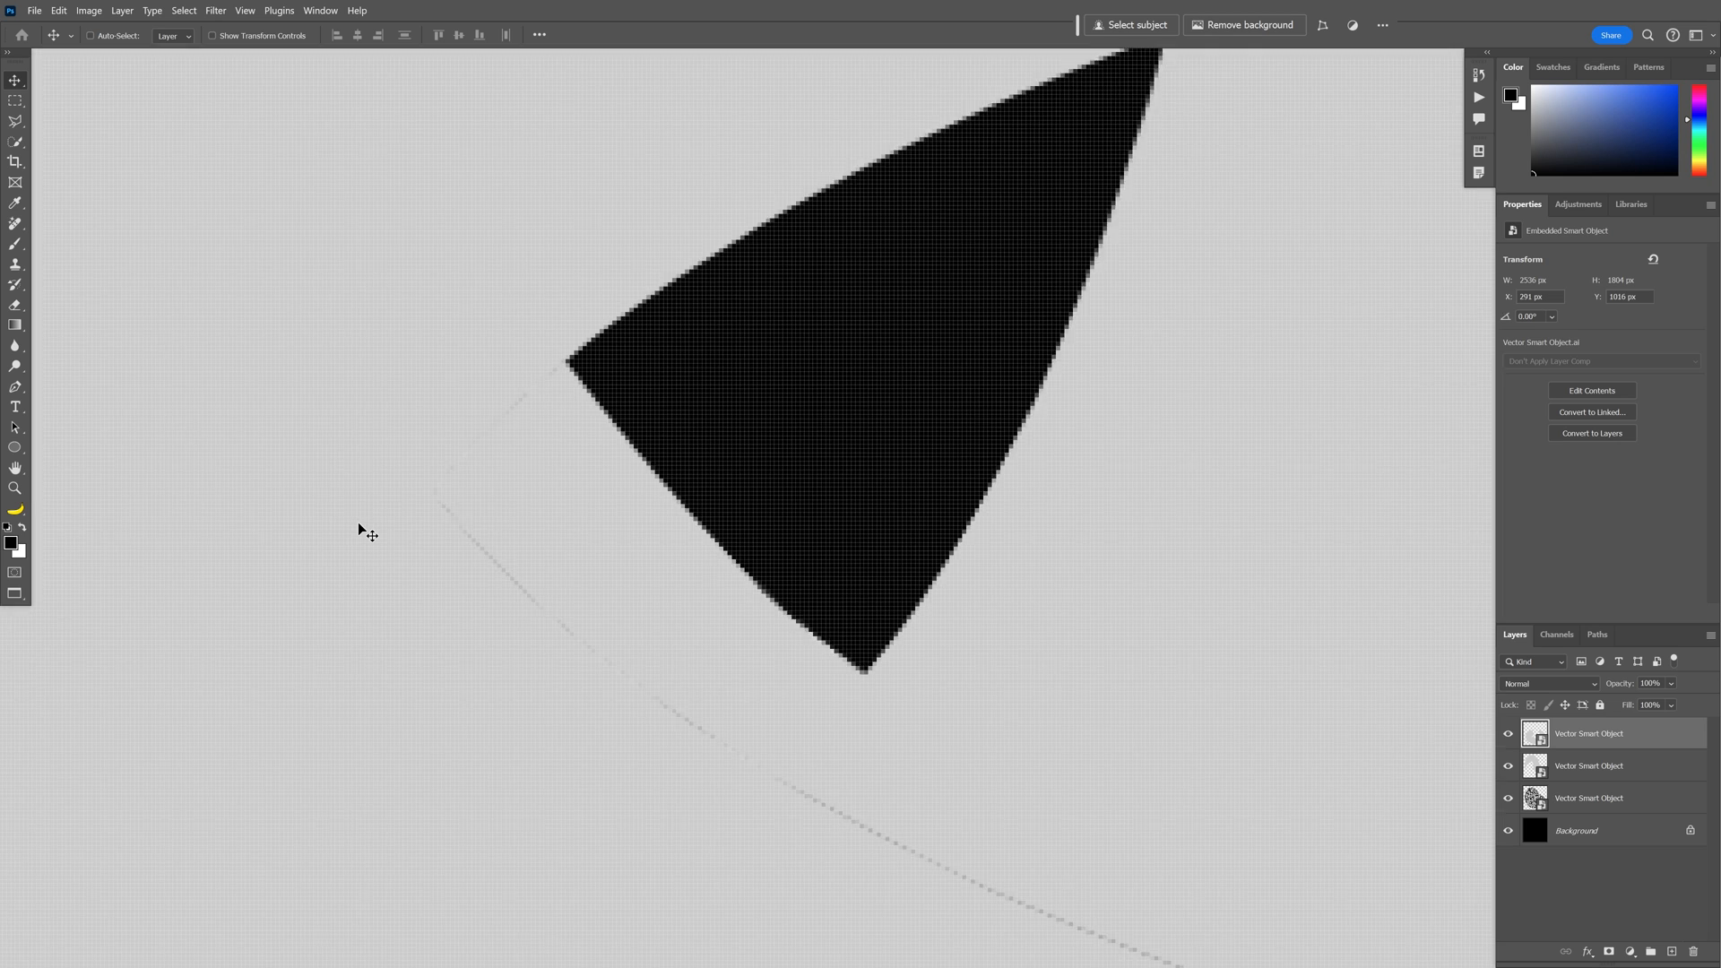
- Hide both grey silhouette layers and add a new layer named Shadows at the top of the stack
drag(436, 472, 601, 517)
scroll(601, 520, down, 2)
drag(630, 445, 633, 566)
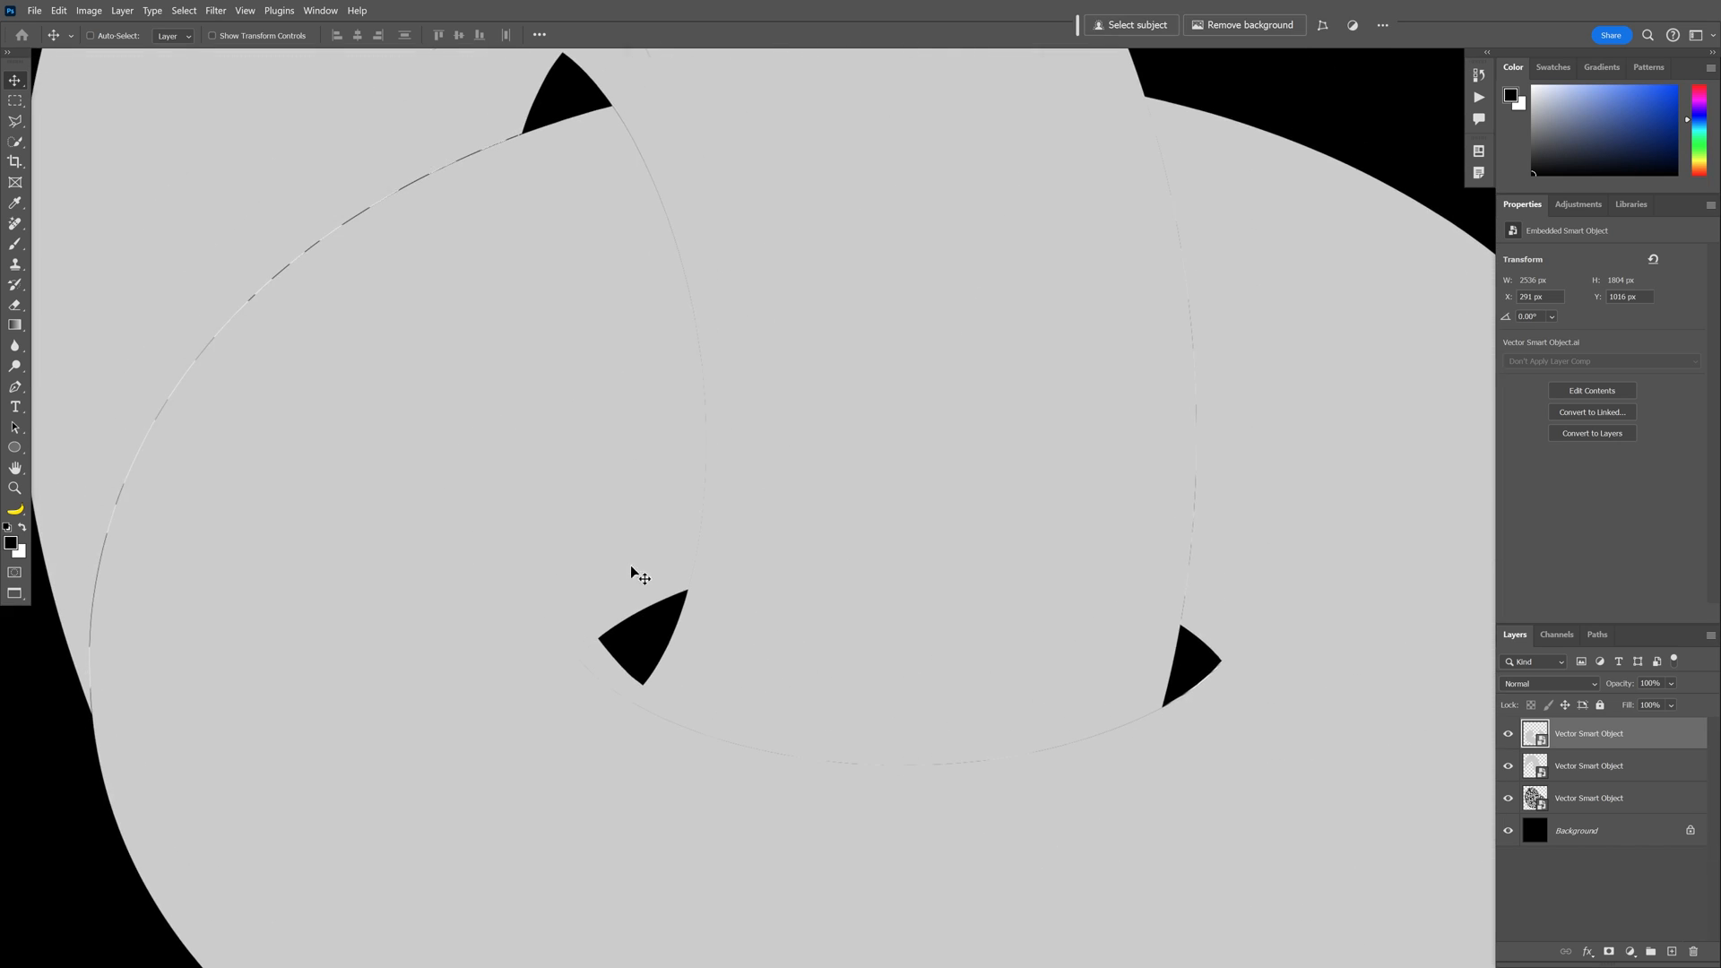
scroll(613, 414, down, 1)
scroll(611, 408, down, 1)
scroll(622, 499, down, 1)
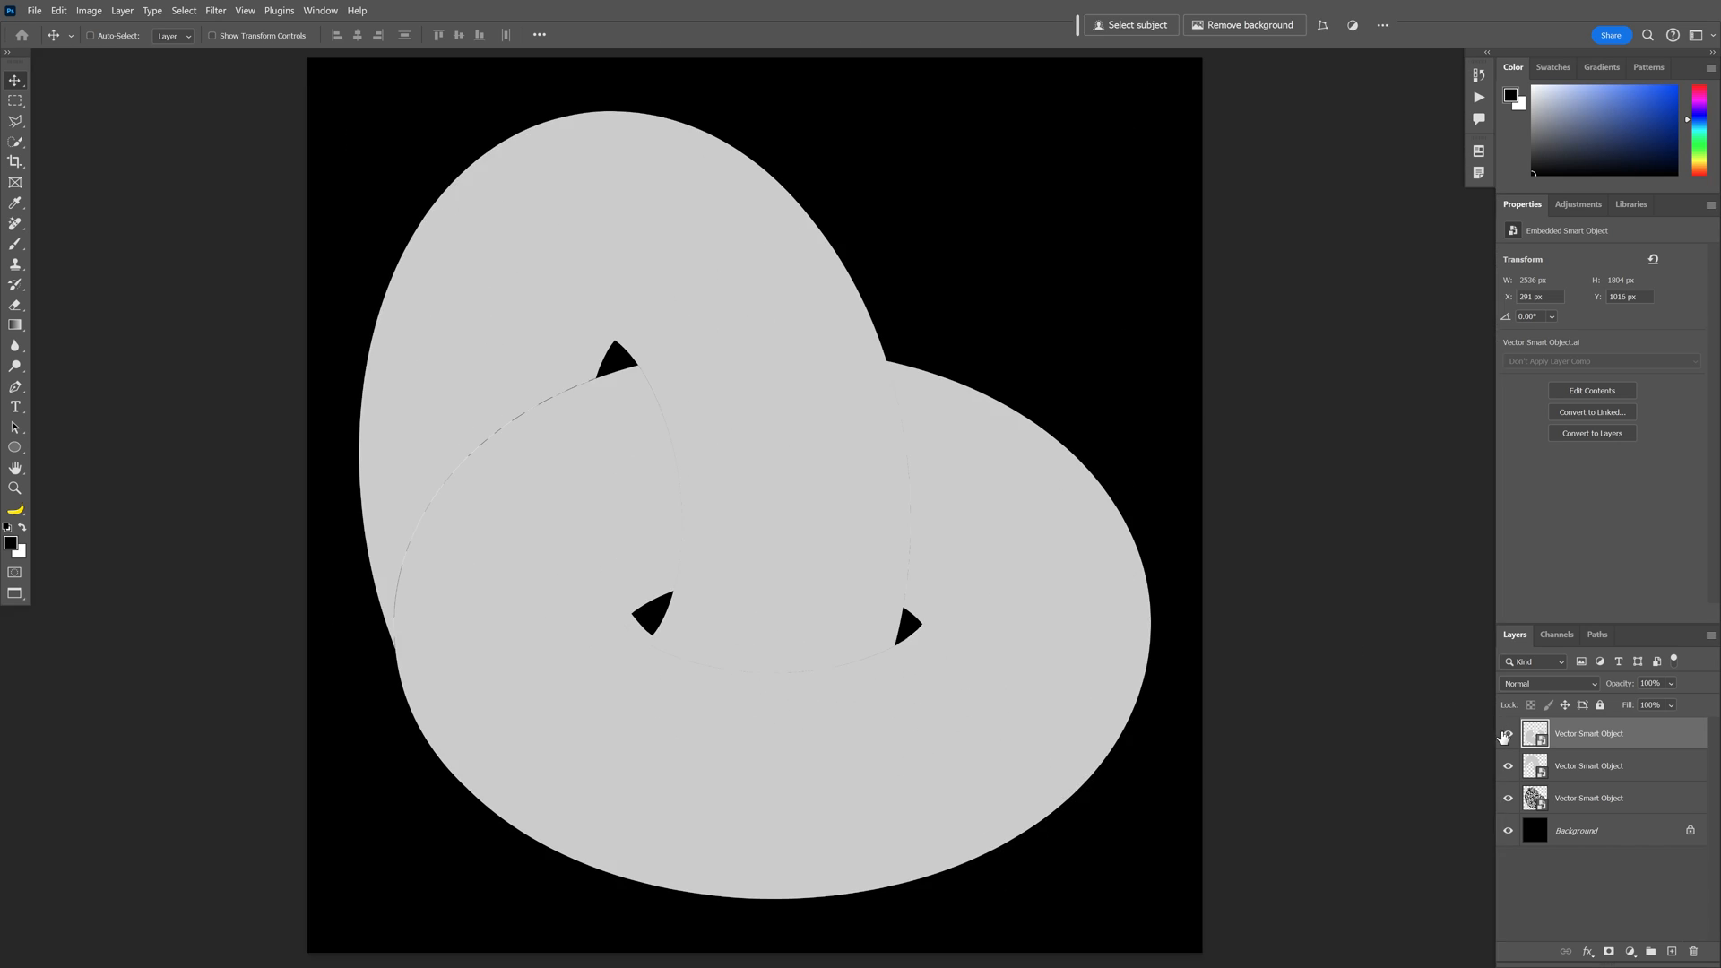
click(1508, 765)
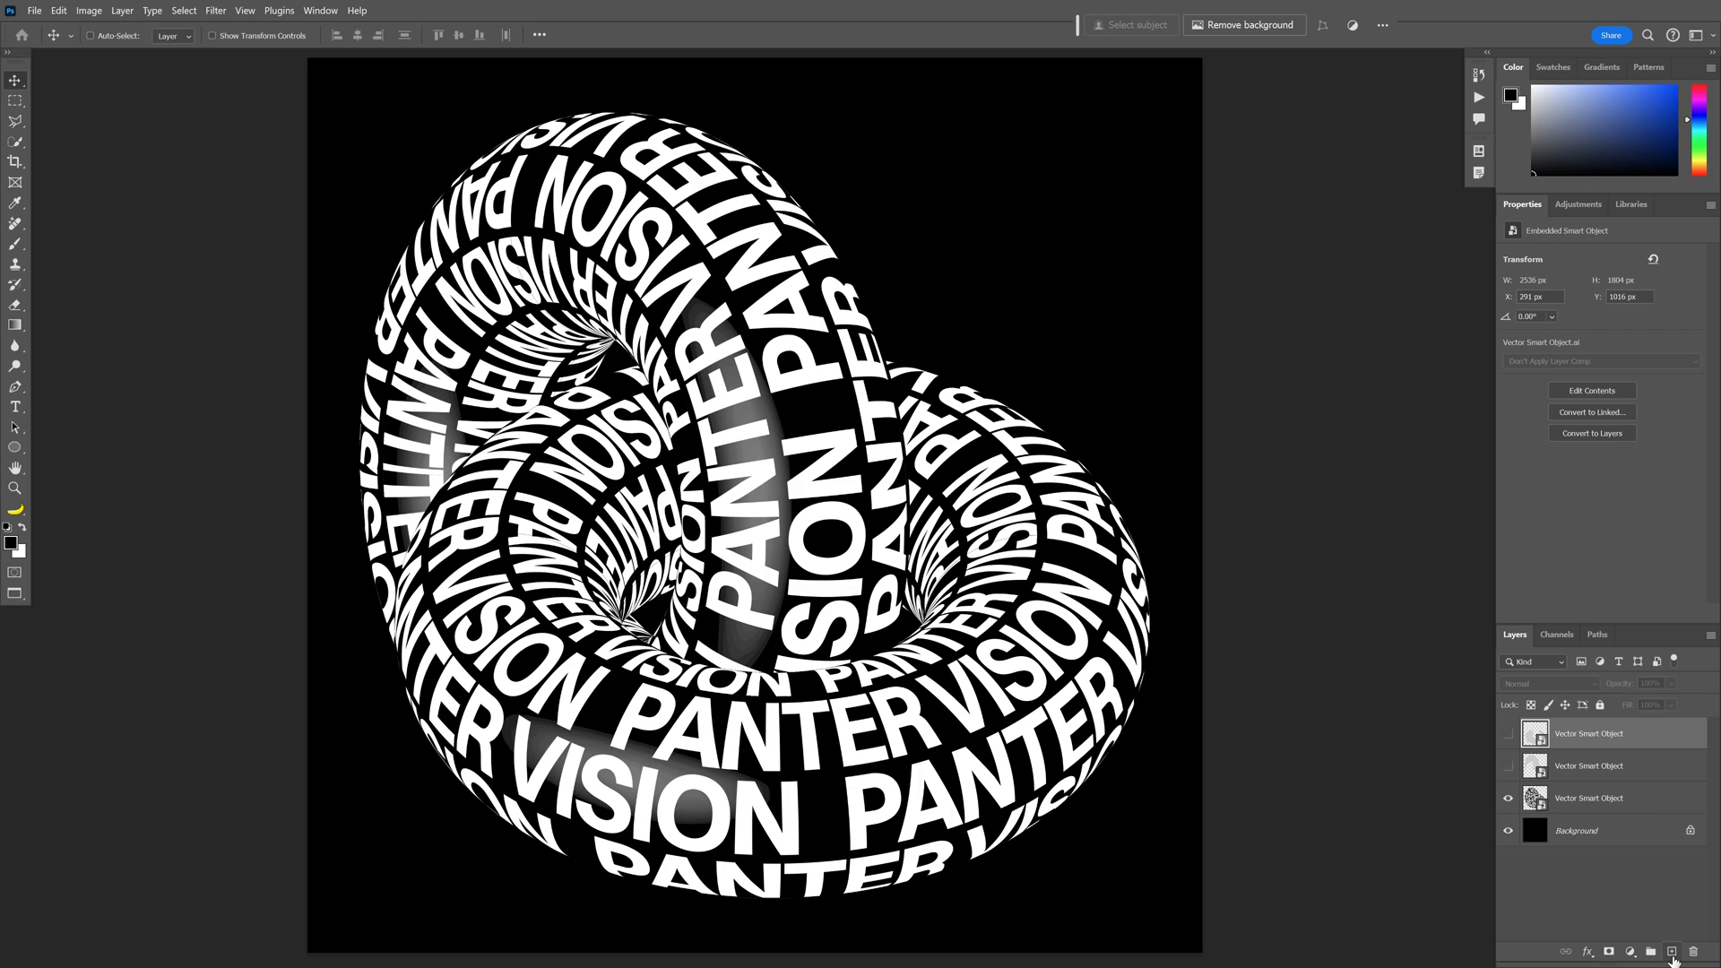
click(1671, 952)
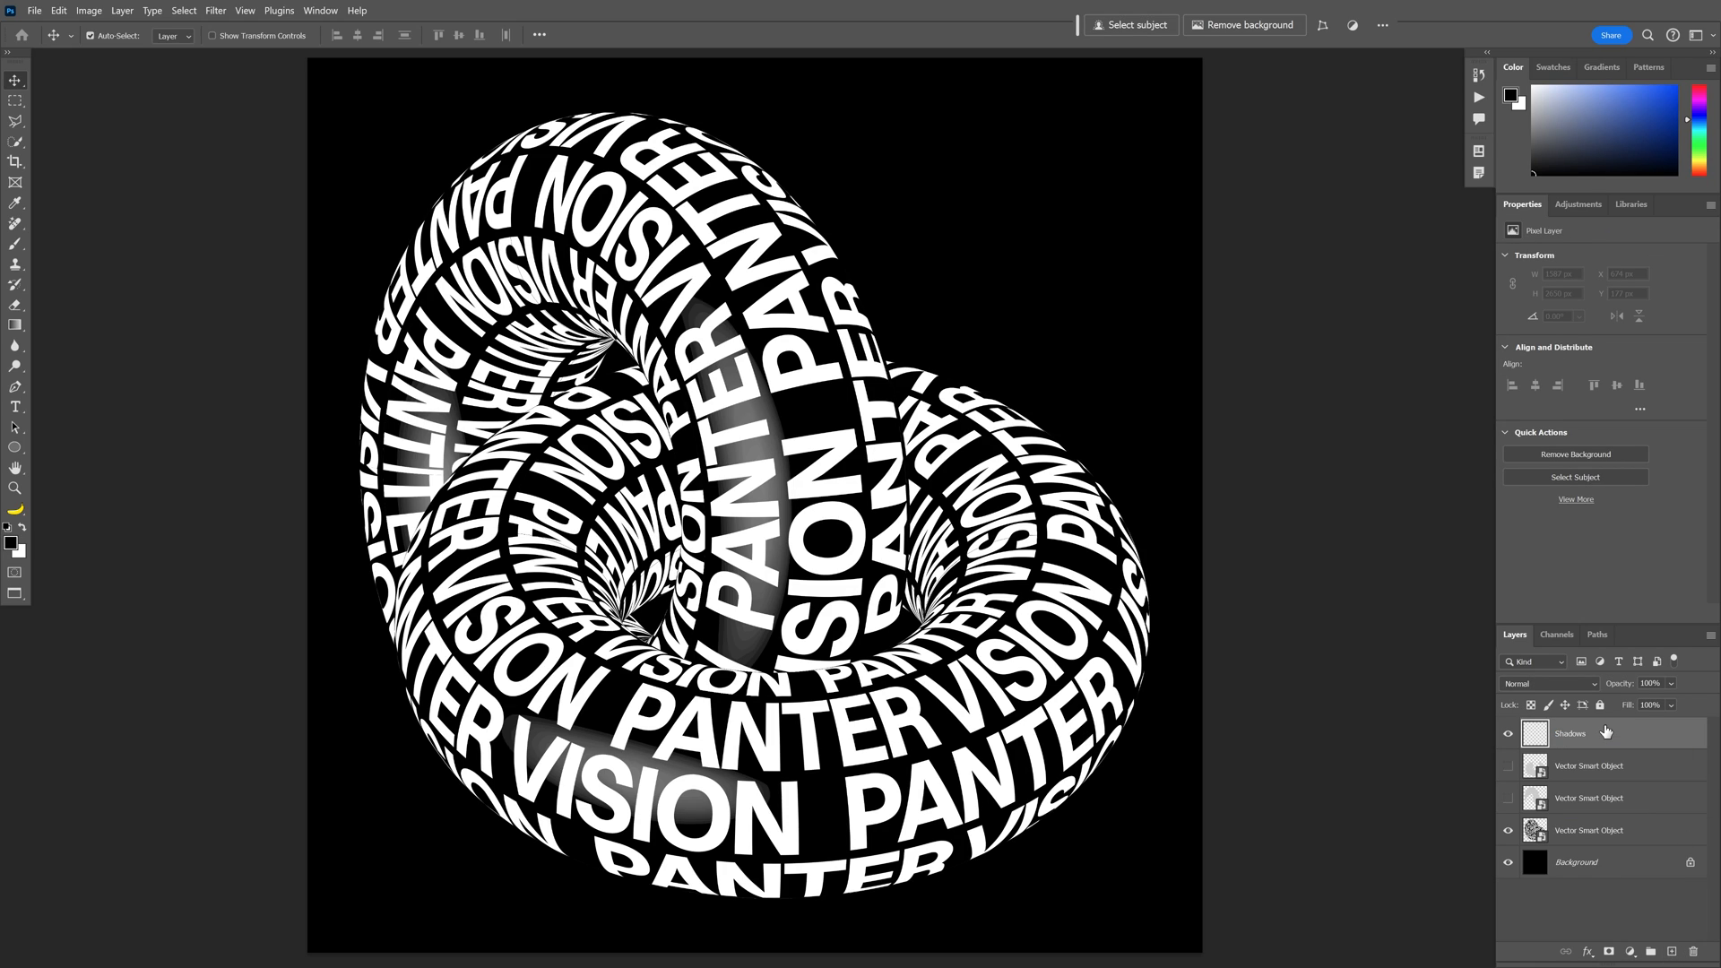
- Load the lower ring's silhouette as a selection and brush soft black shading beside the upper ring on the Shadows layer, undoing the last stroke
ctrl+click(1536, 776)
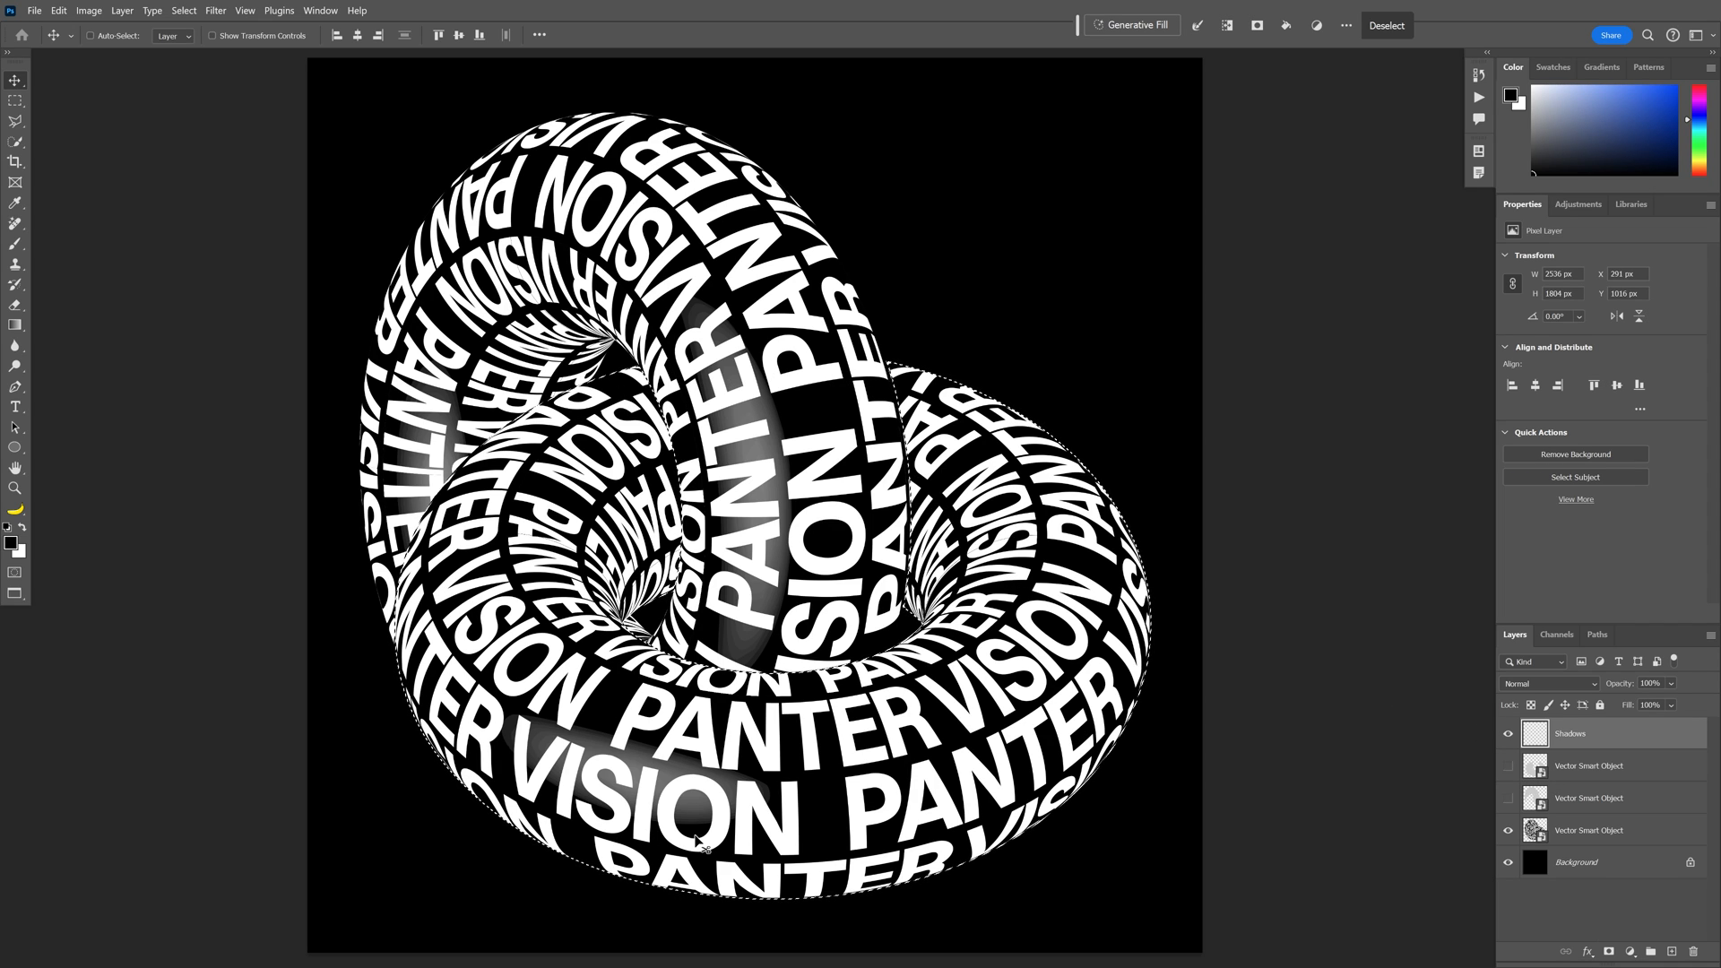
scroll(695, 838, up, 2)
drag(766, 769, 739, 843)
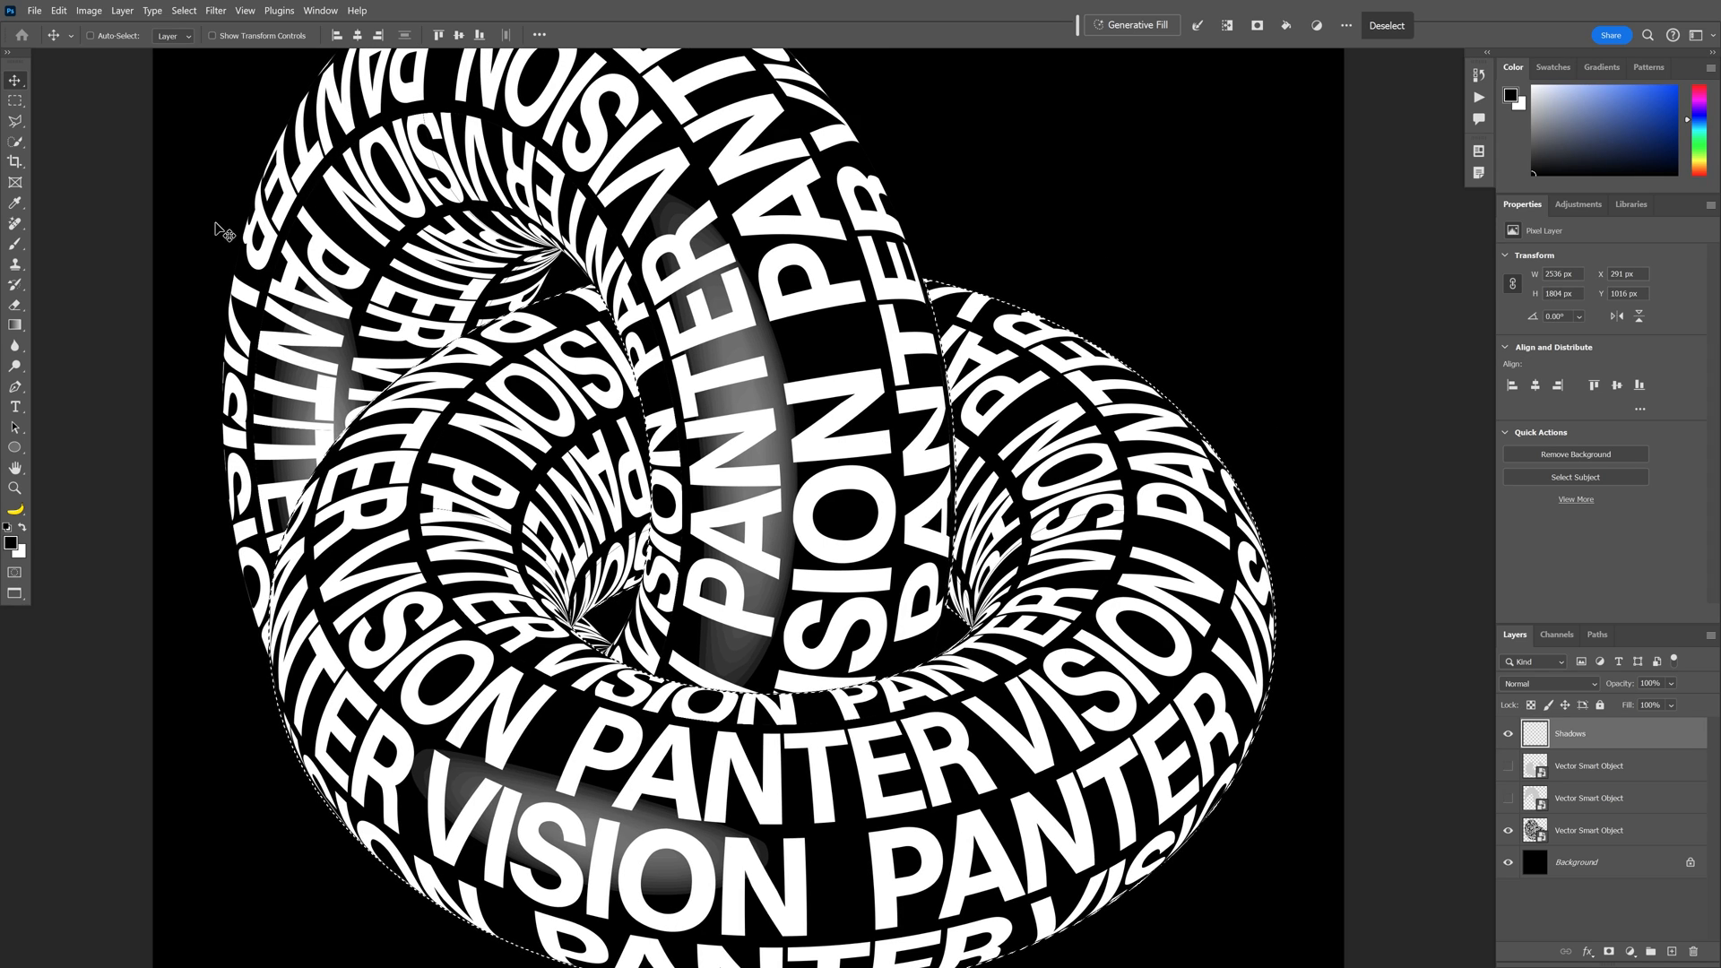
click(15, 244)
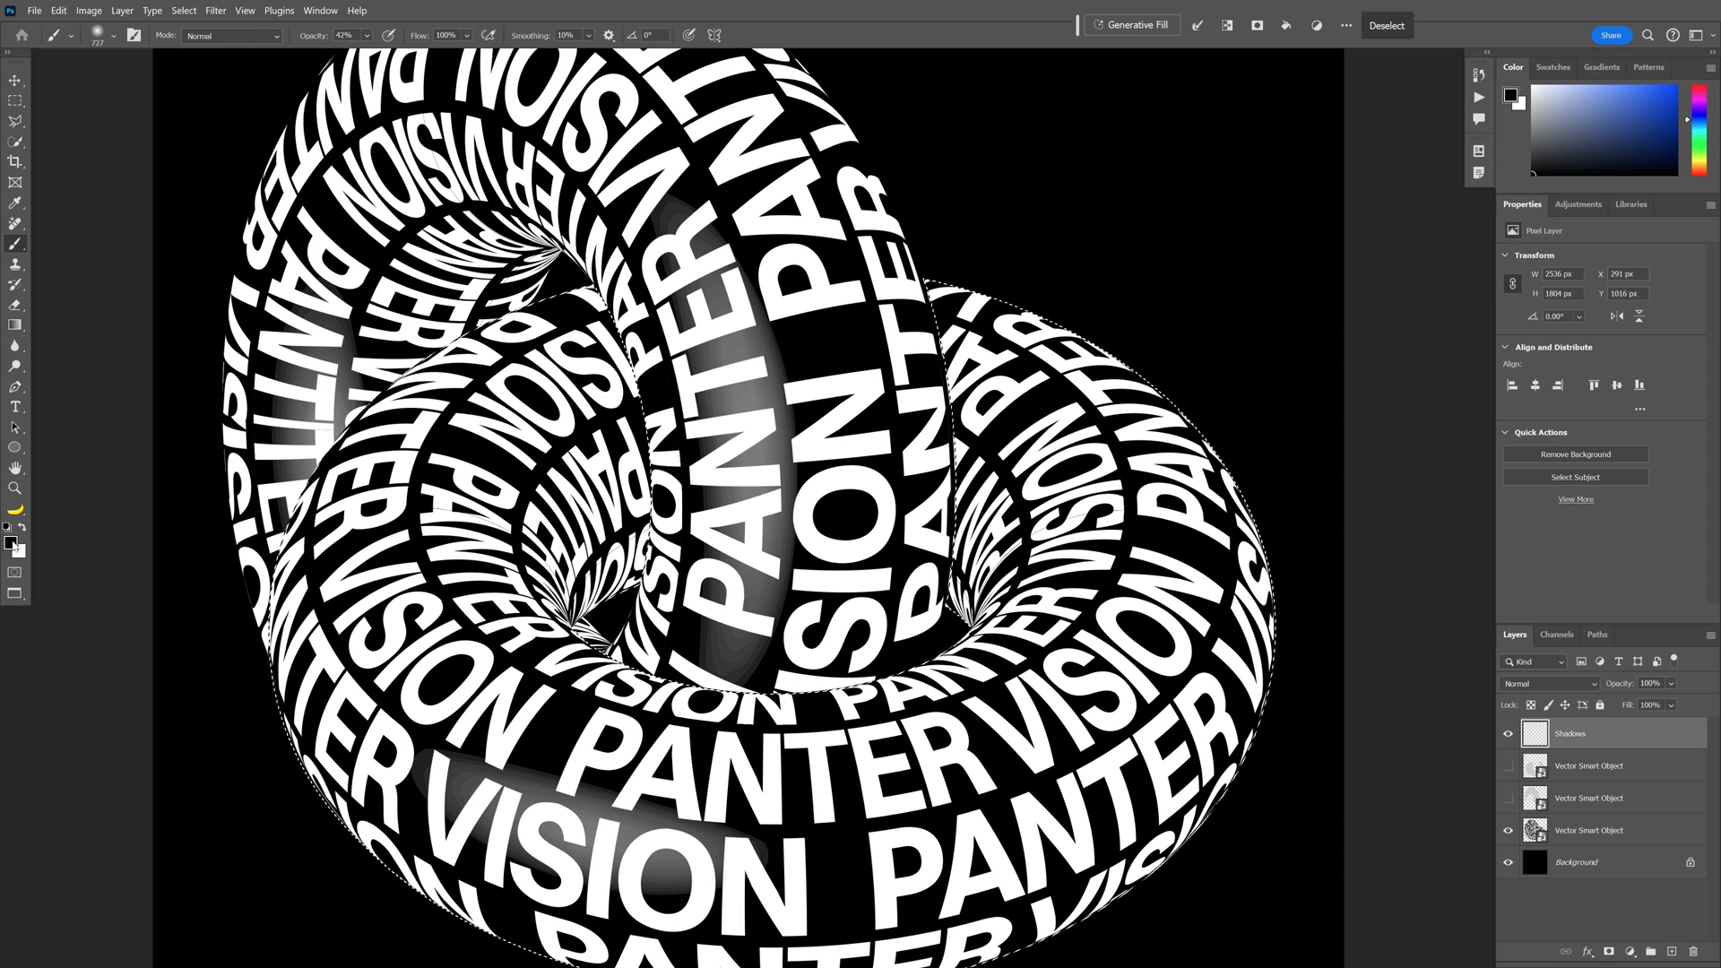
mouse_move(853, 332)
mouse_down()
mouse_move(857, 522)
mouse_move(907, 448)
mouse_move(941, 311)
mouse_move(958, 323)
mouse_move(885, 528)
mouse_up()
scroll(1192, 358, up, 3)
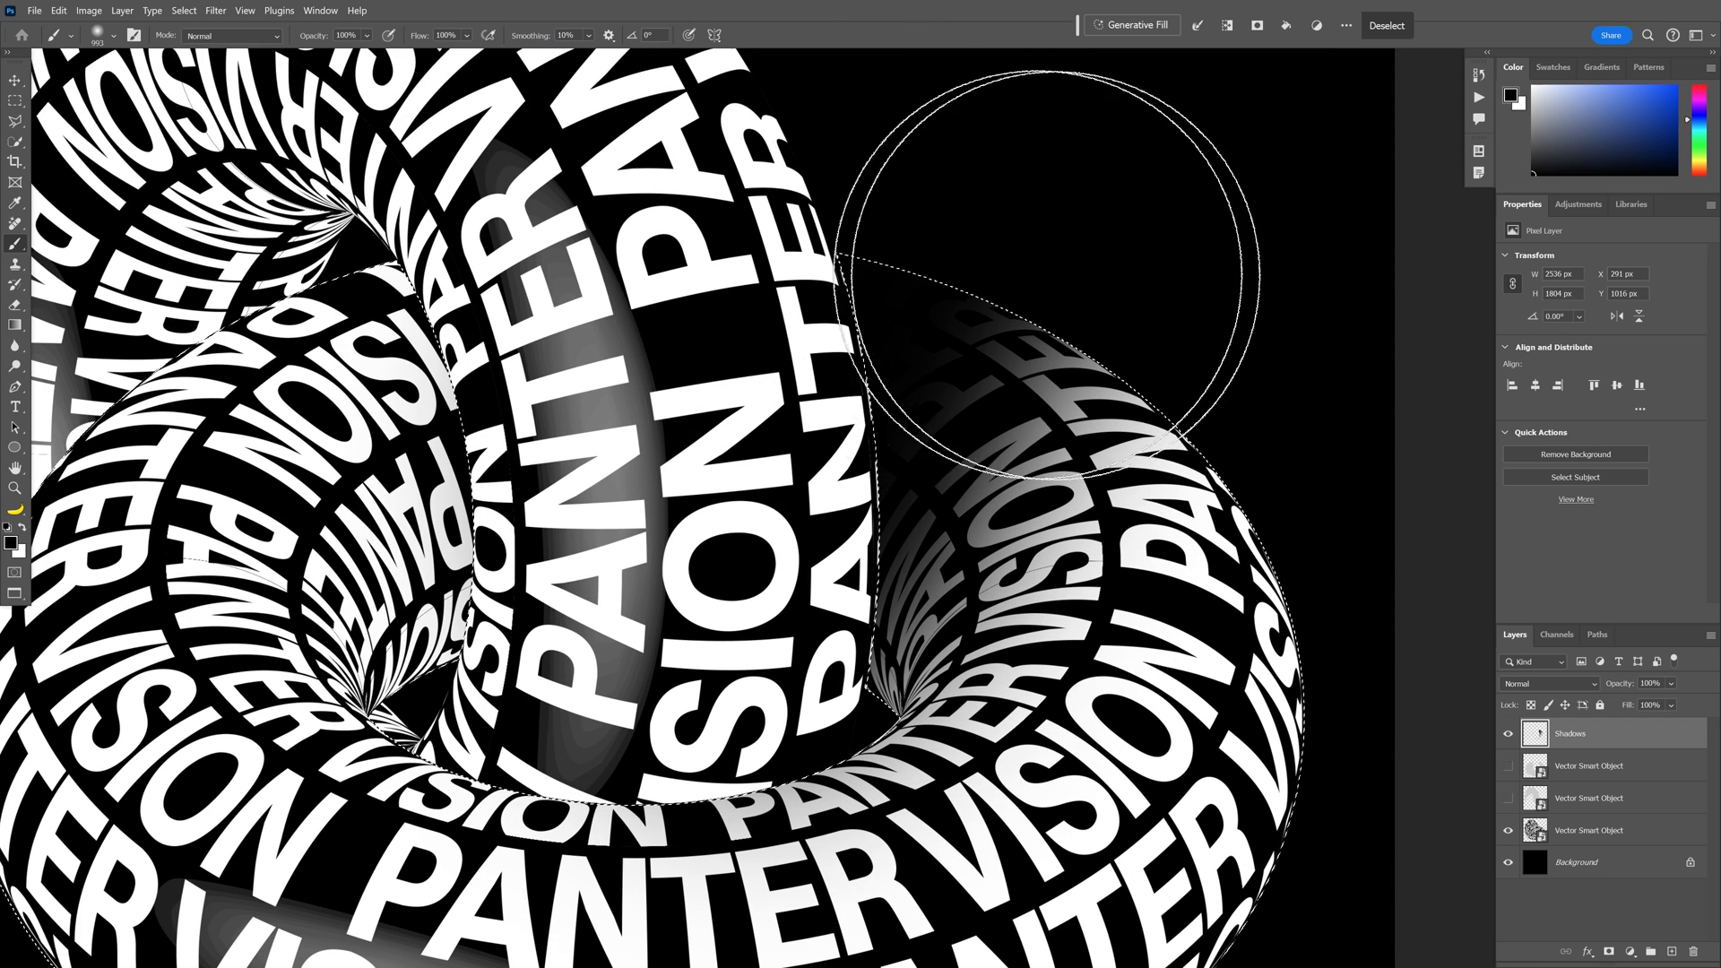
key(ctrl+z)
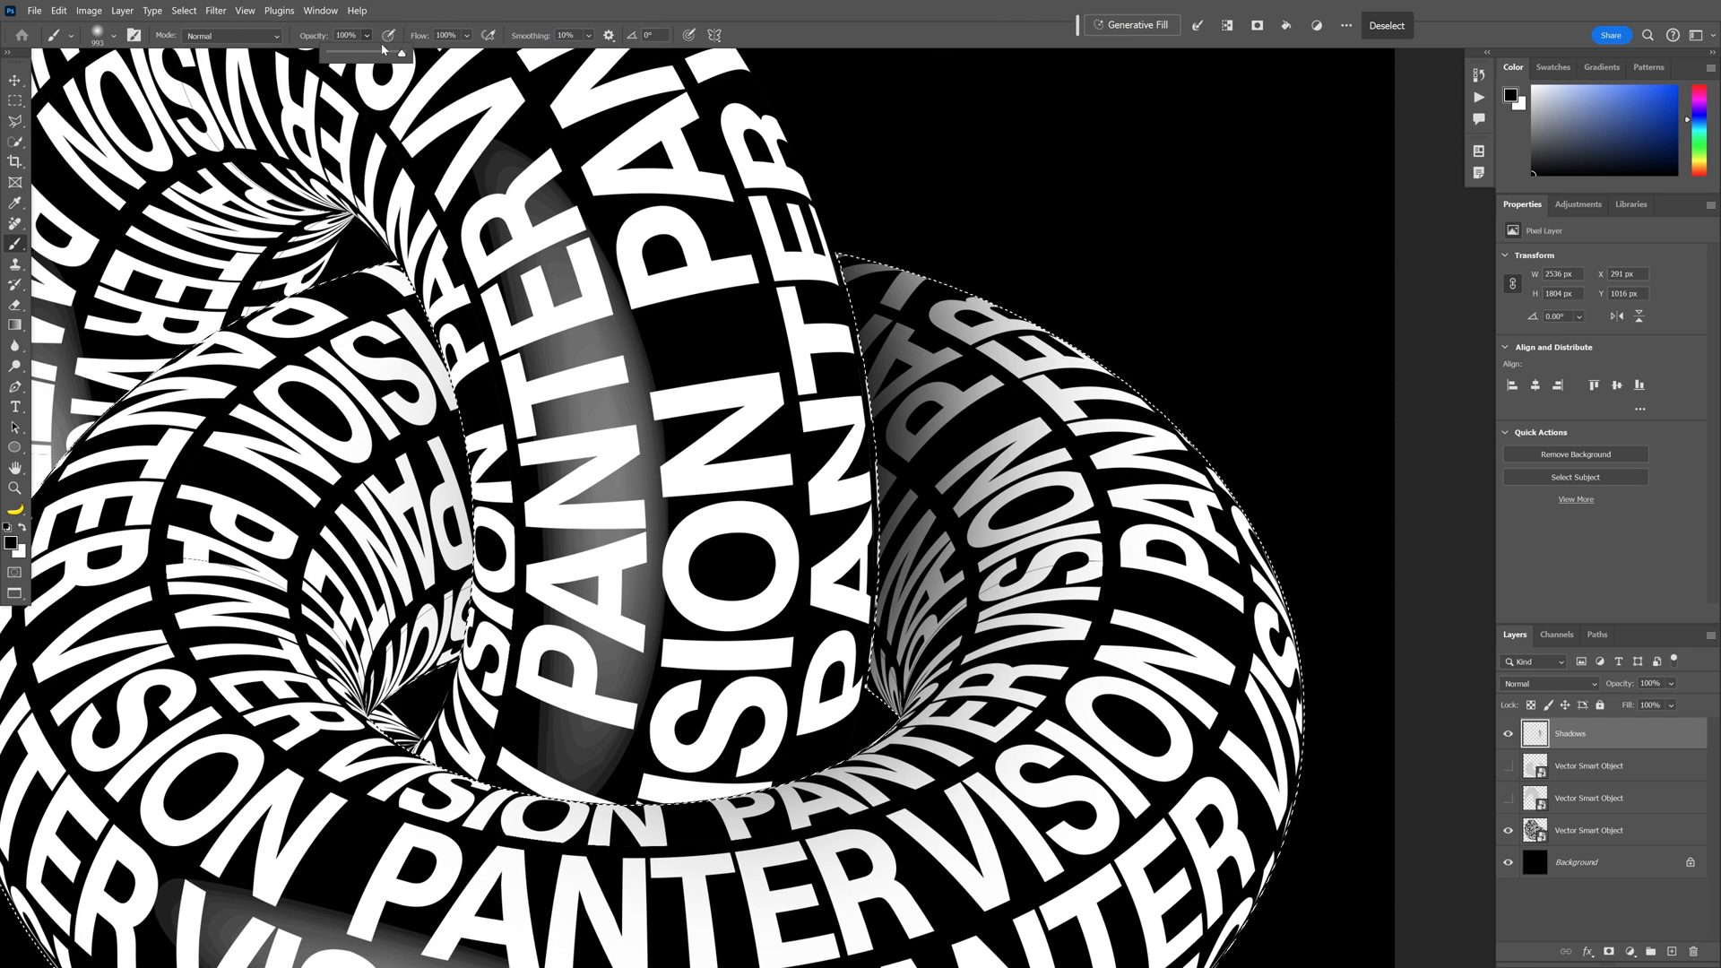
- Set the brush opacity to 39%, shade the lower ring on both sides of the upper ring, and clear the selection
drag(383, 49, 359, 55)
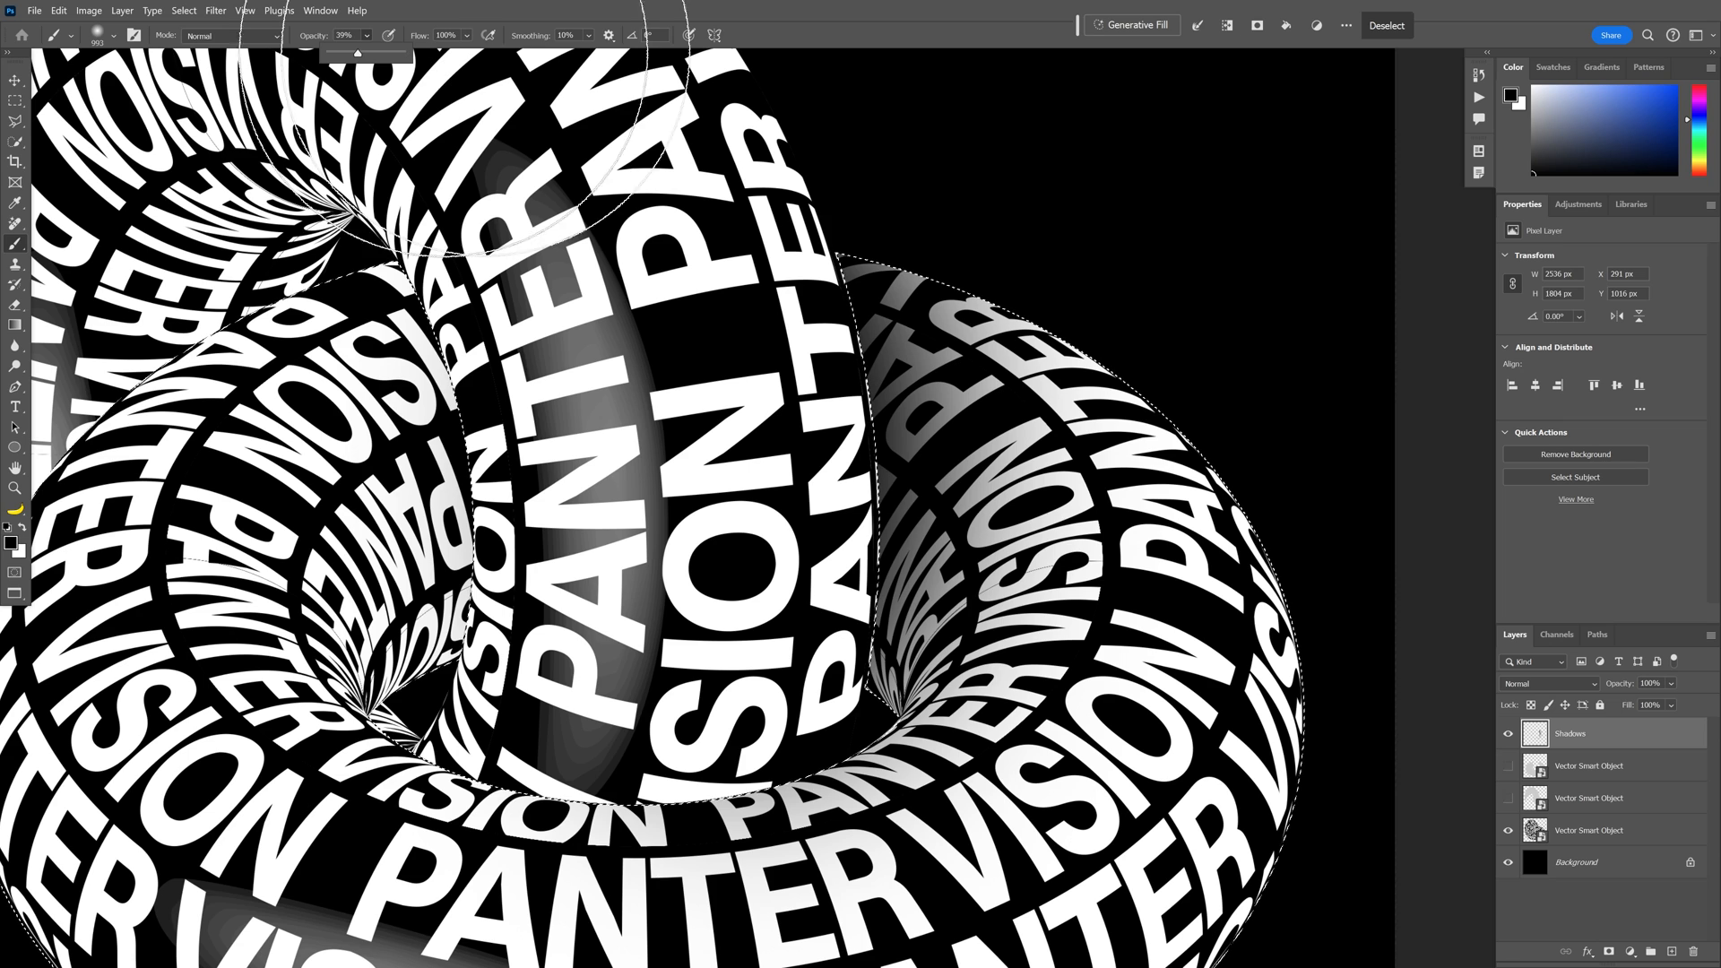
drag(1053, 192, 865, 449)
scroll(865, 451, down, 1)
drag(923, 618, 860, 619)
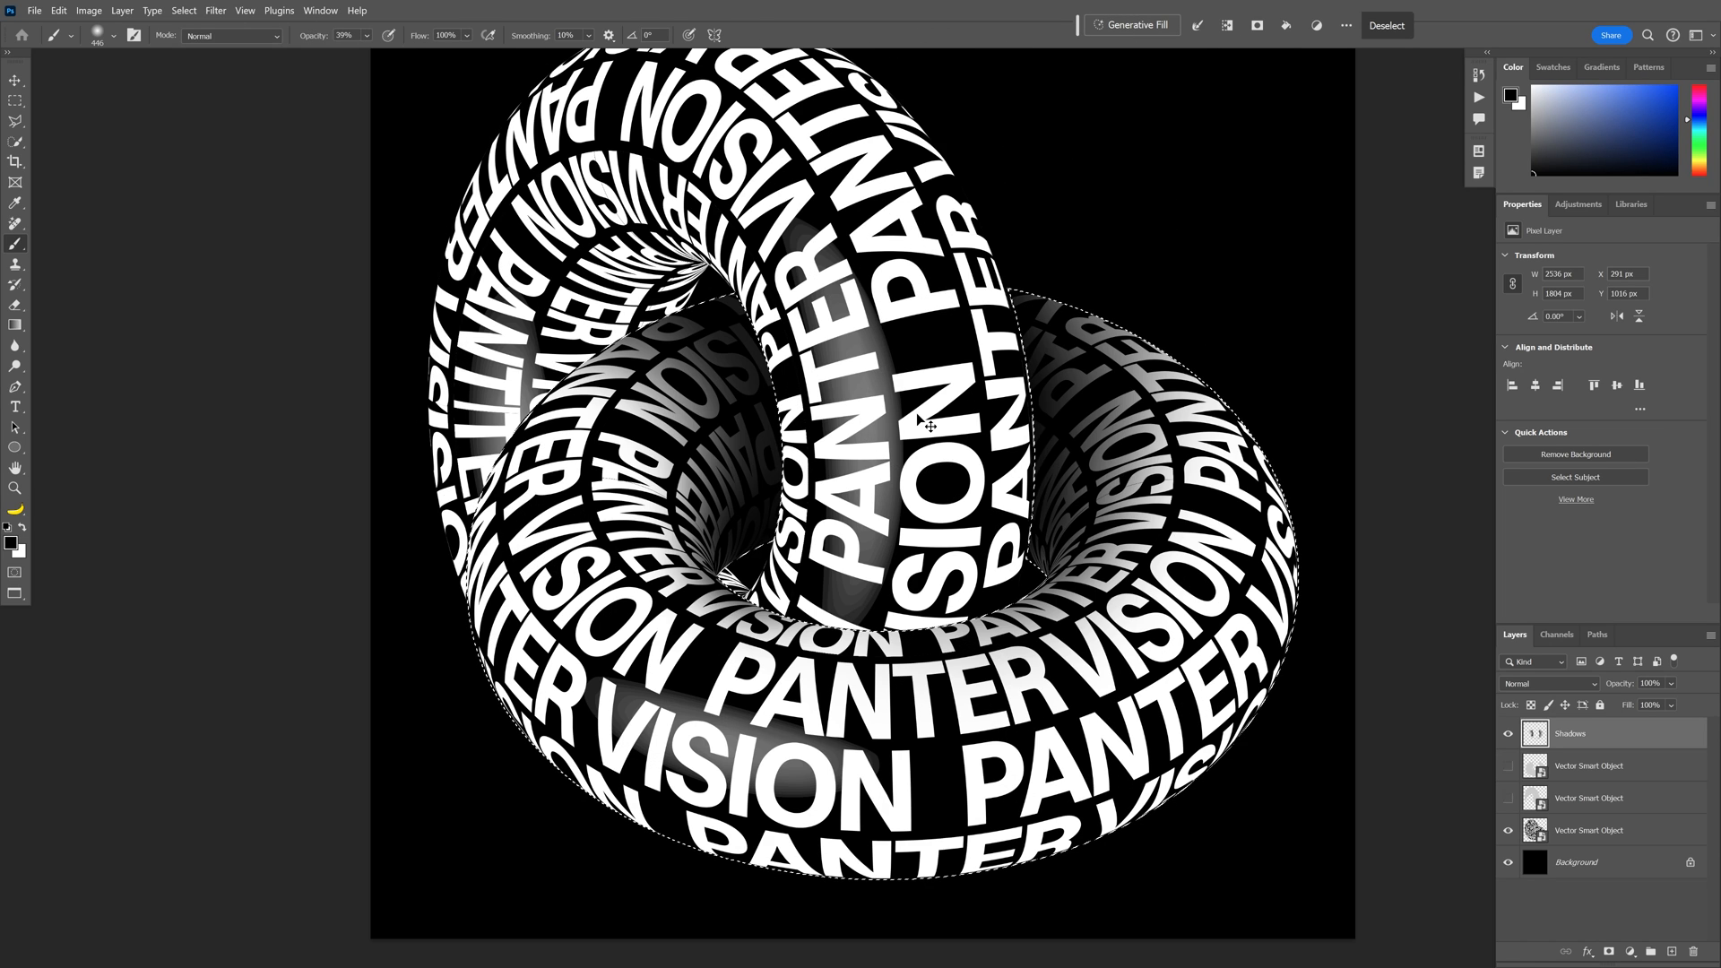
key(ctrl+d)
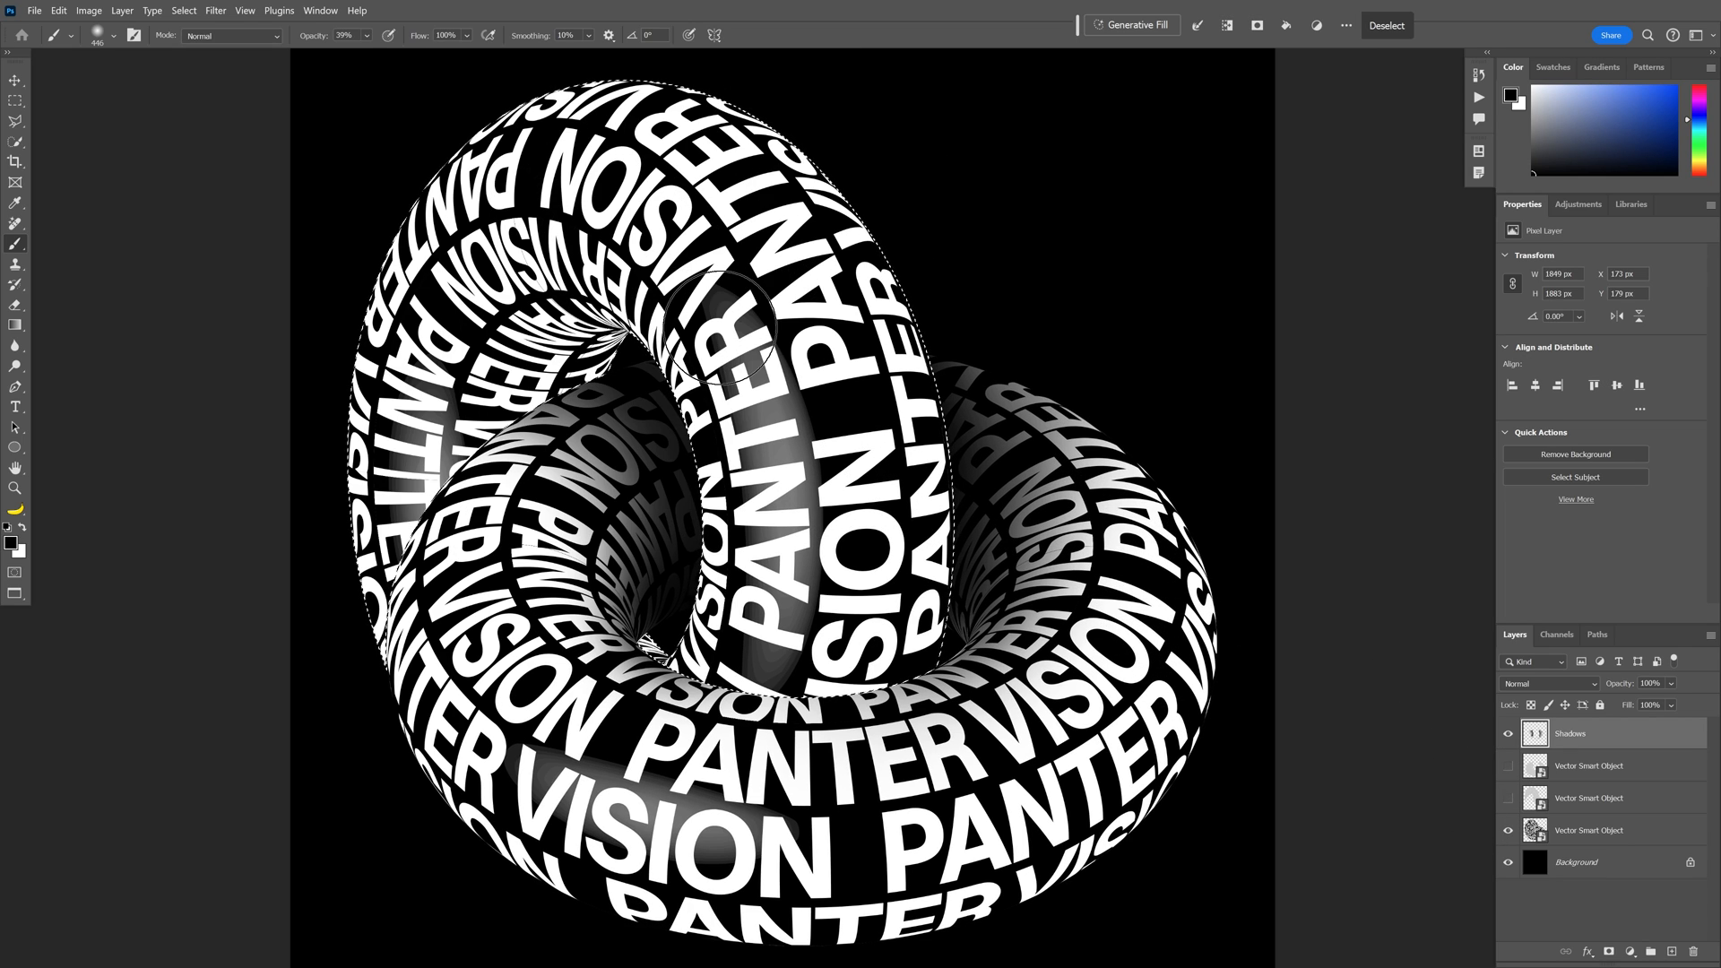
- With the upper ring's silhouette selected, brush soft black shadows onto the upper ring where it passes behind the lower ring
drag(644, 633, 779, 708)
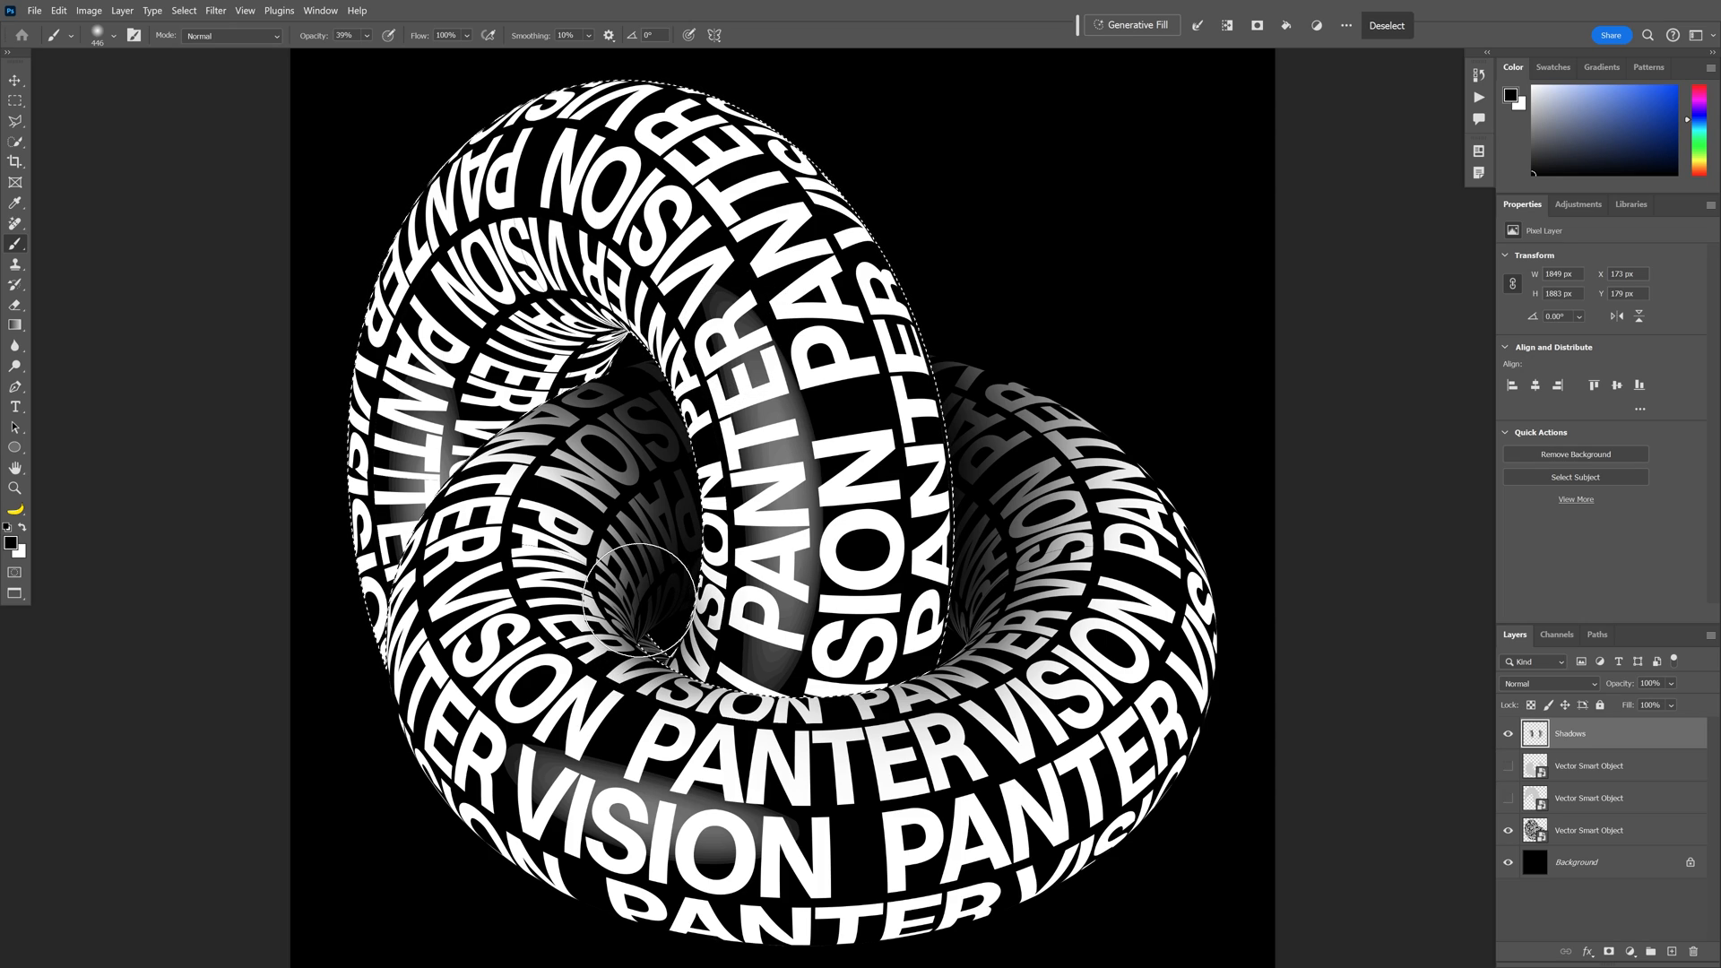
mouse_move(645, 599)
mouse_down()
mouse_move(697, 694)
mouse_move(914, 681)
mouse_up()
drag(623, 511, 1019, 595)
- Rotate the text-wrapped rings and the Shadows layer together counter-clockwise and crop the canvas to a wider landscape frame around them
mouse_move(645, 341)
mouse_down()
mouse_move(484, 431)
mouse_move(385, 619)
mouse_move(555, 376)
mouse_move(627, 502)
mouse_up()
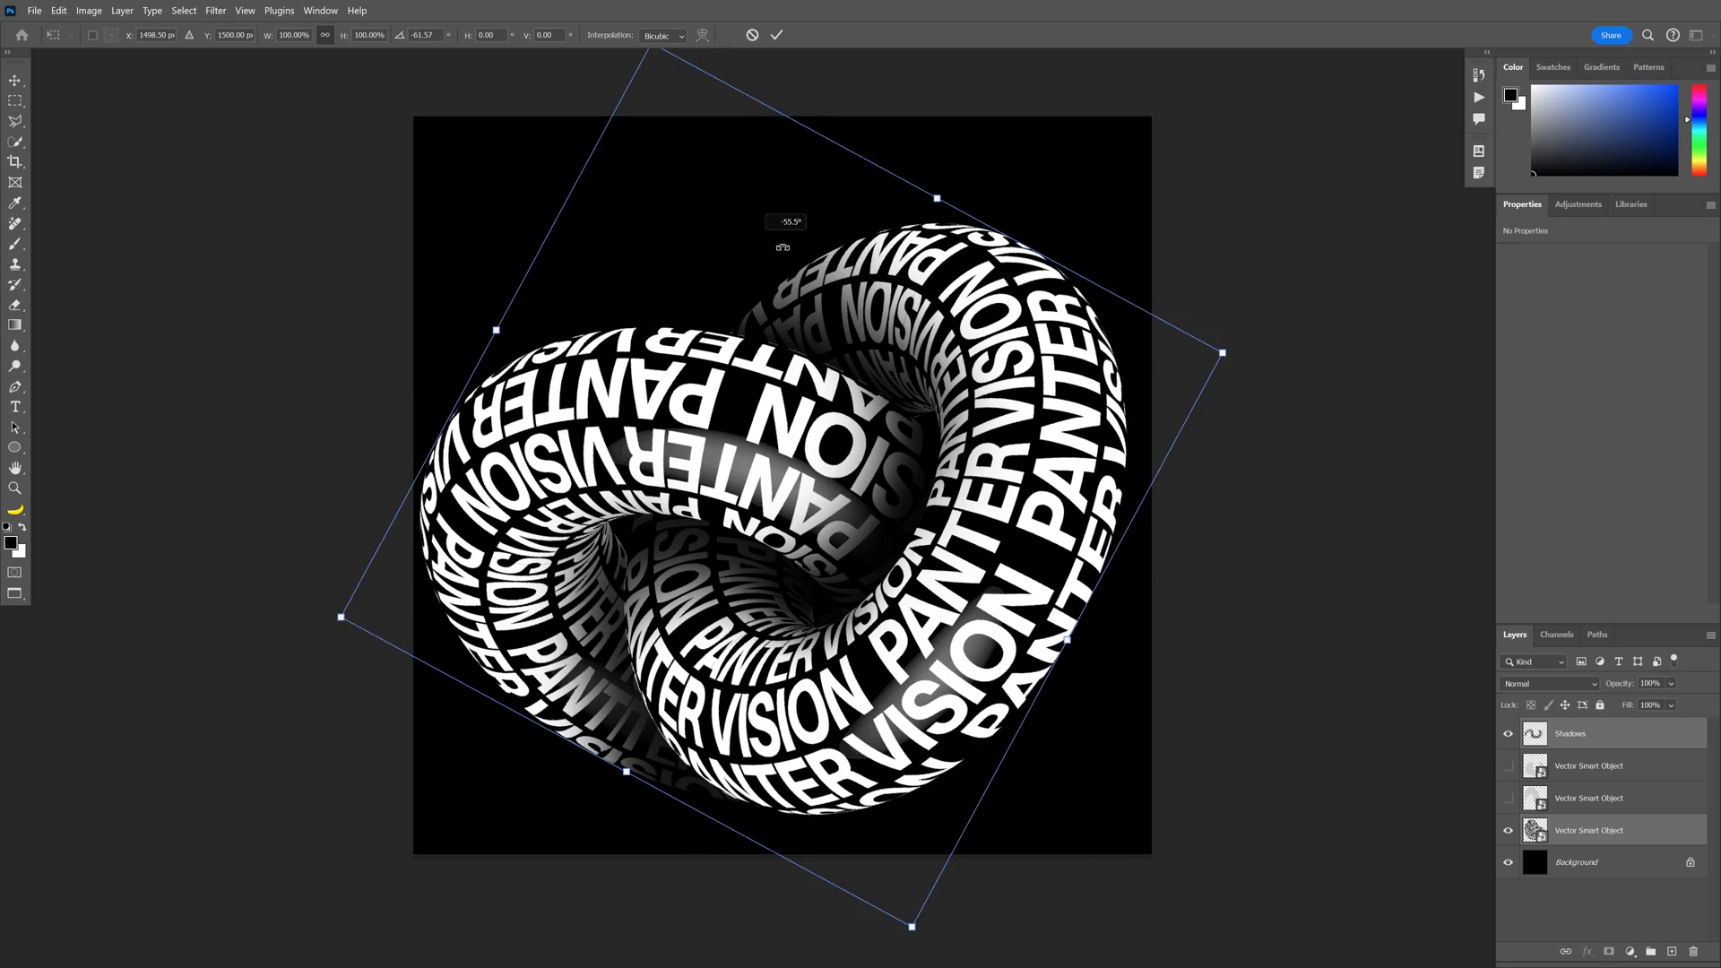
drag(1147, 117, 1199, 179)
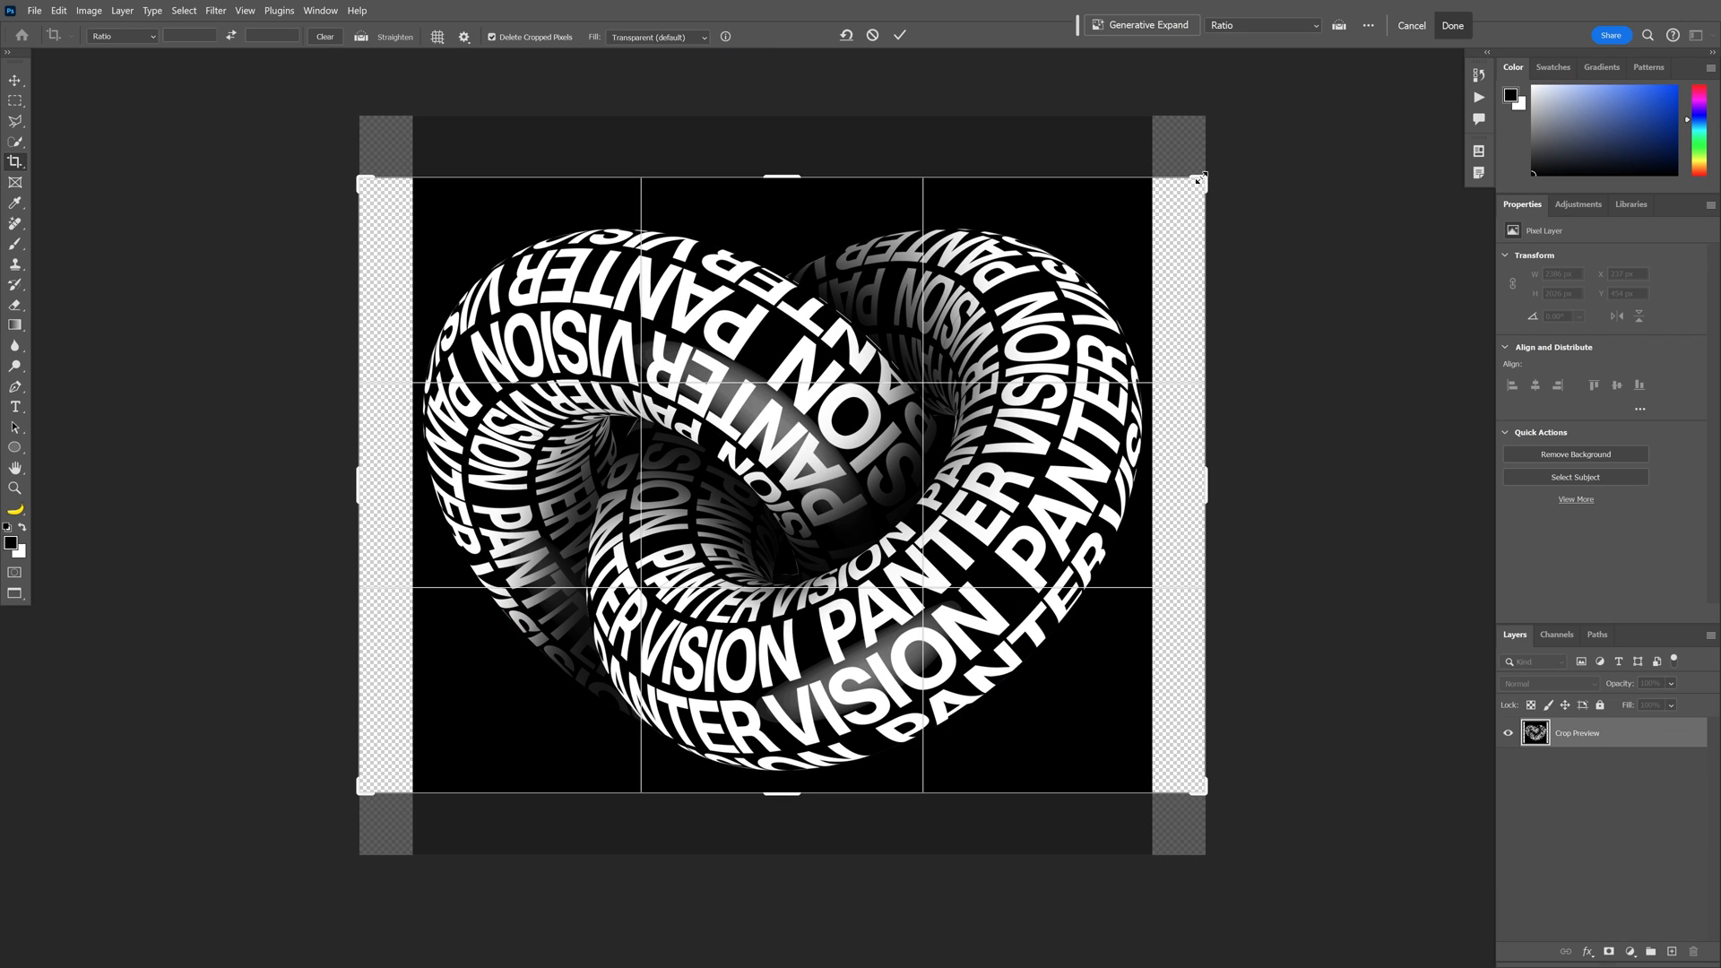
key(Return)
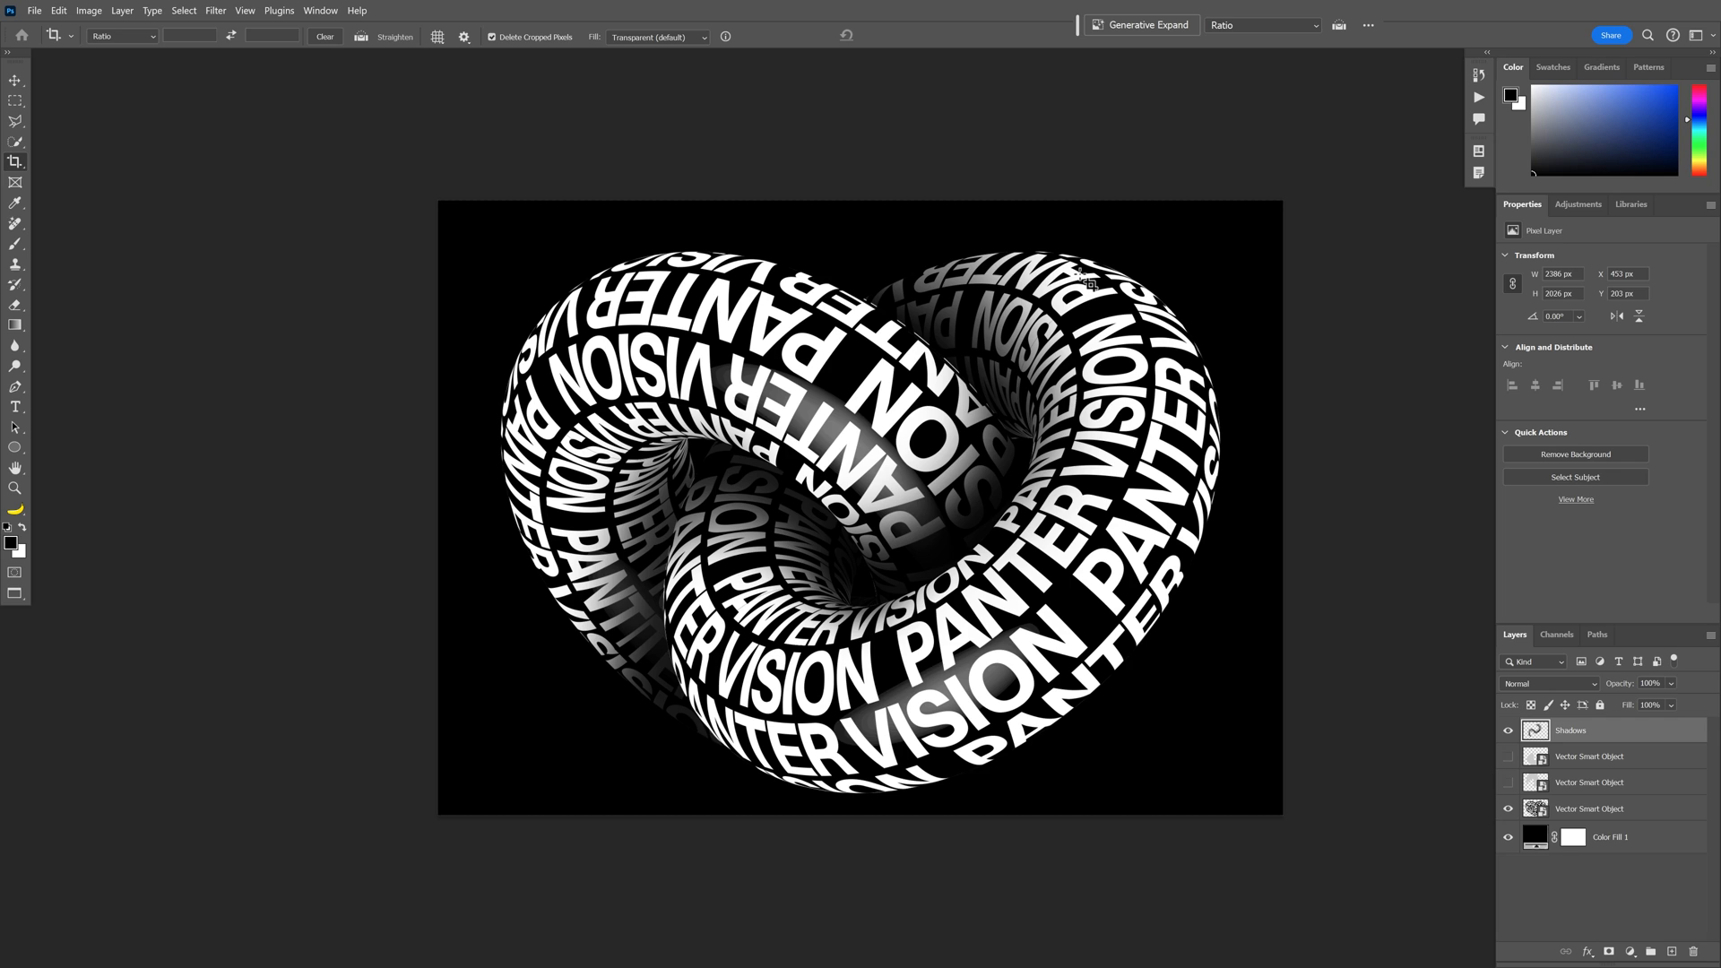